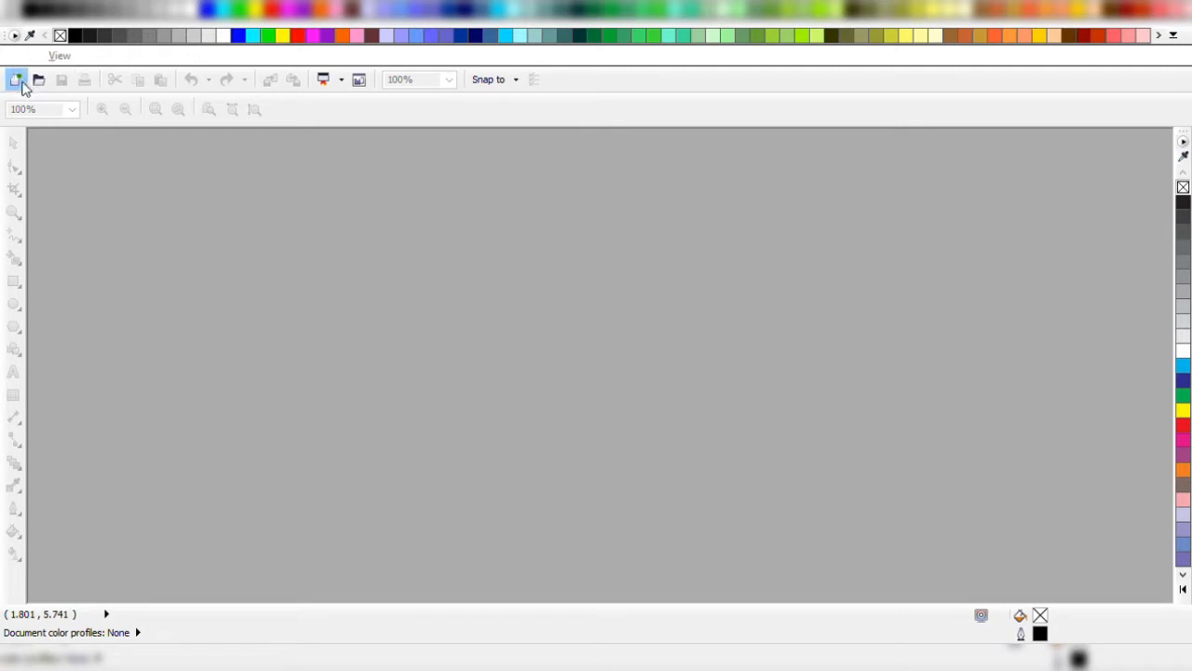
Create a new document and set its page size to 10 by 10 inches.
left_click(20, 84)
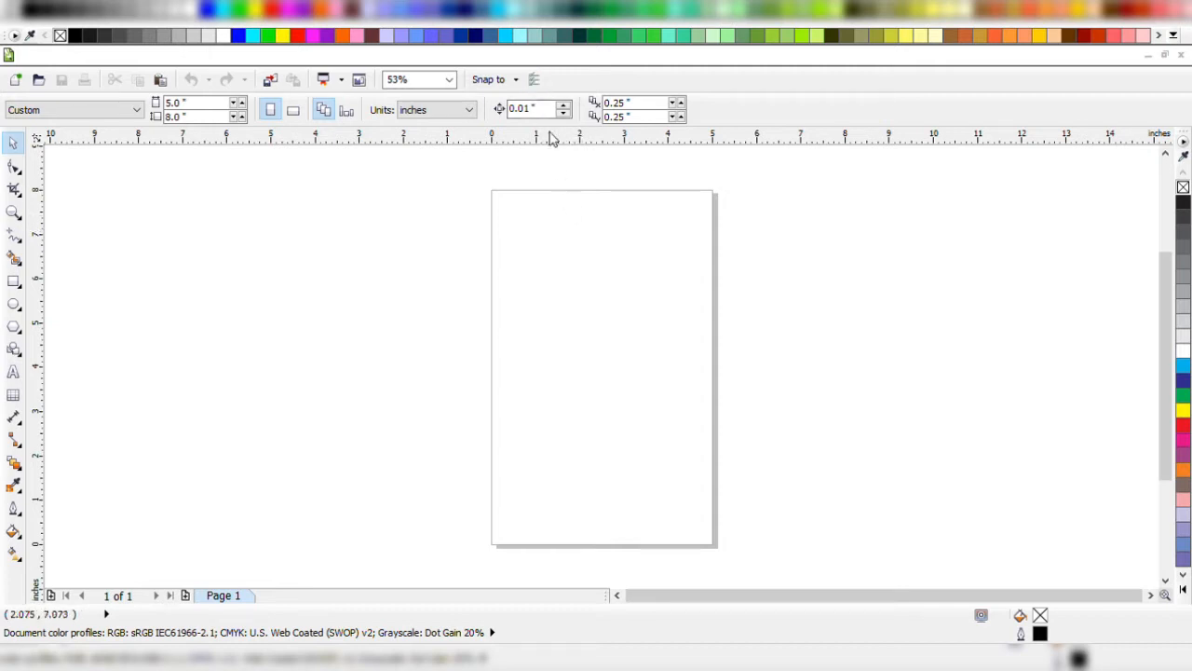
left_click(535, 84)
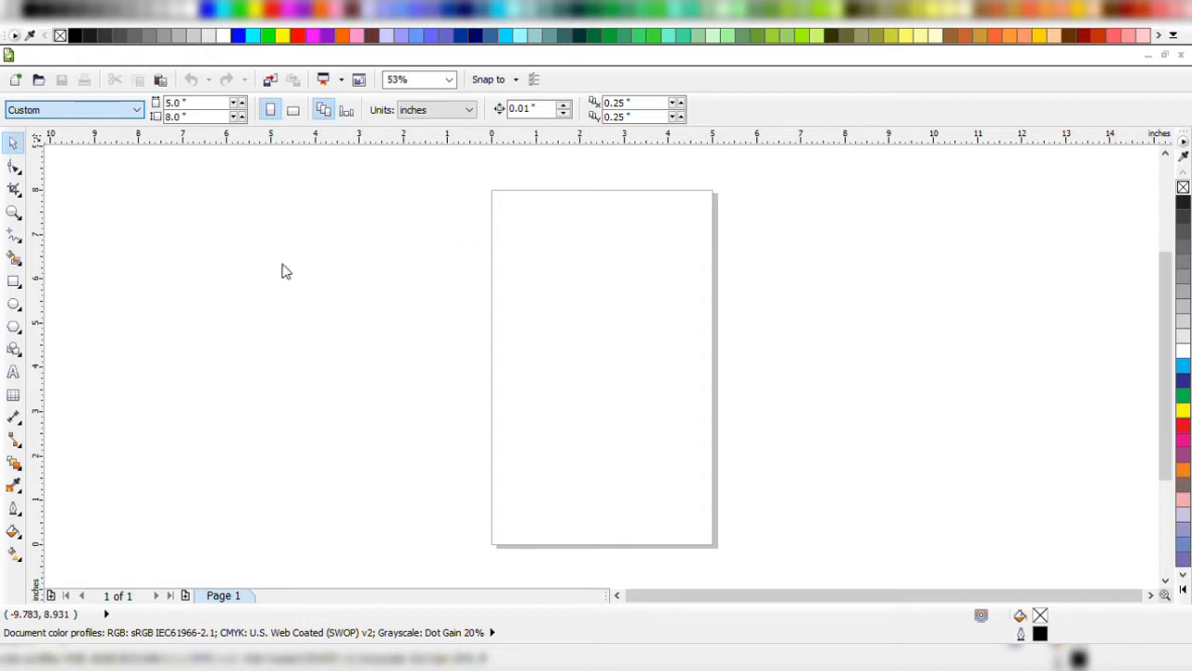
left_click(218, 106)
type("10")
key("Tab")
type("1")
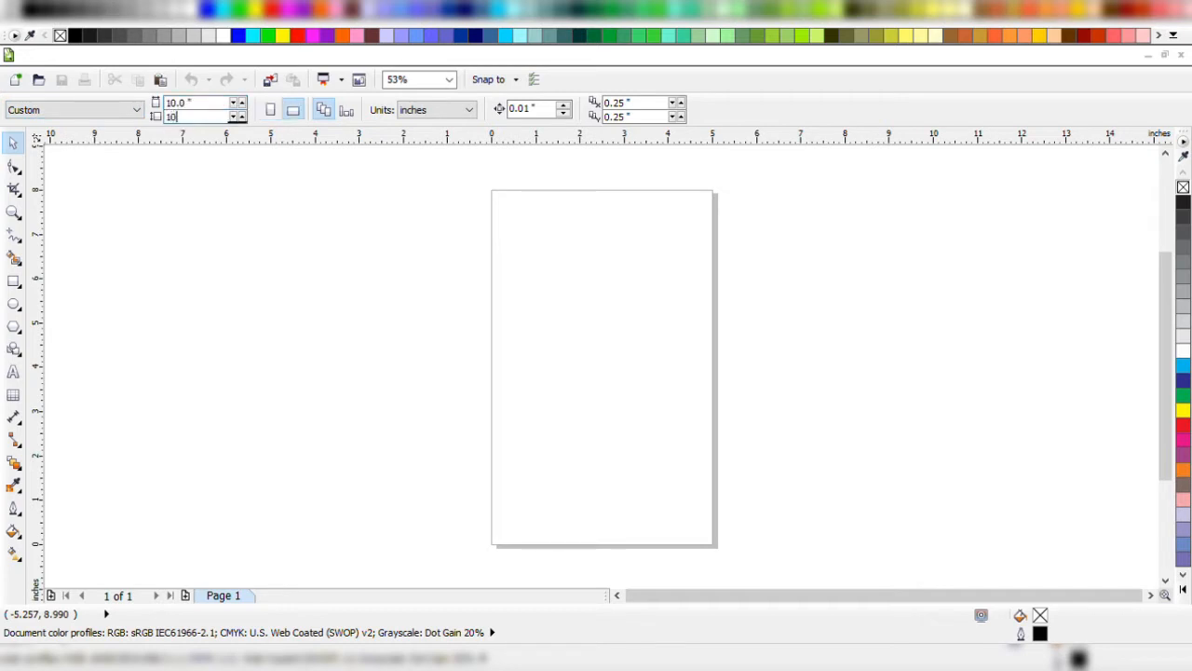
key("Return")
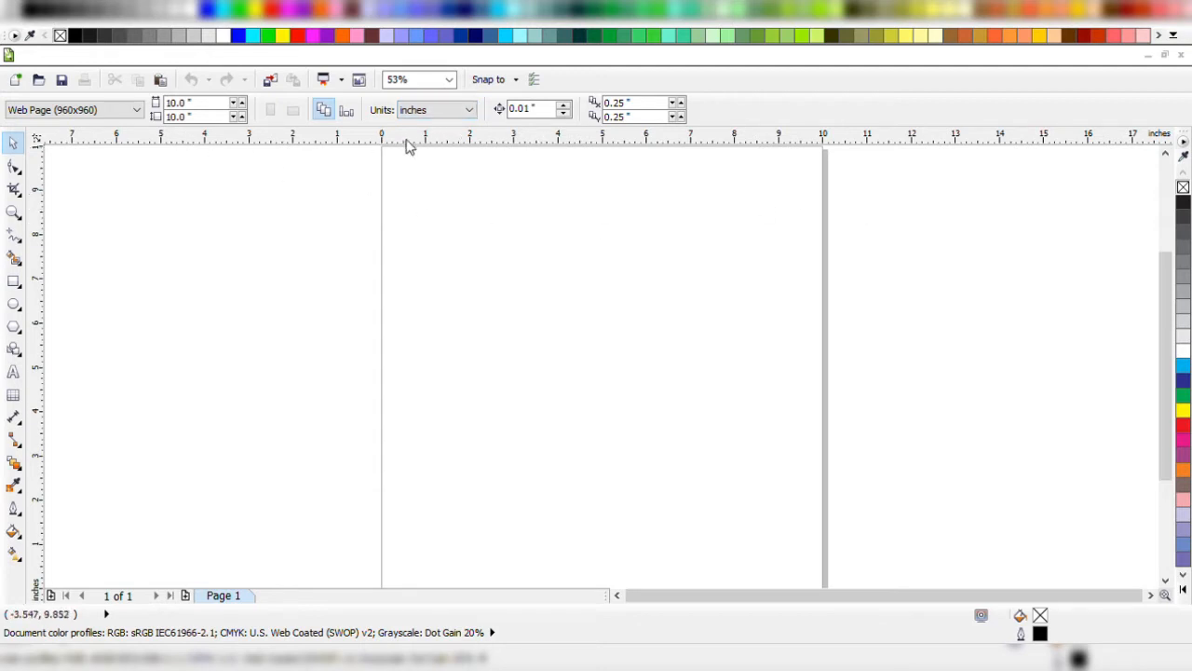
left_click(169, 103)
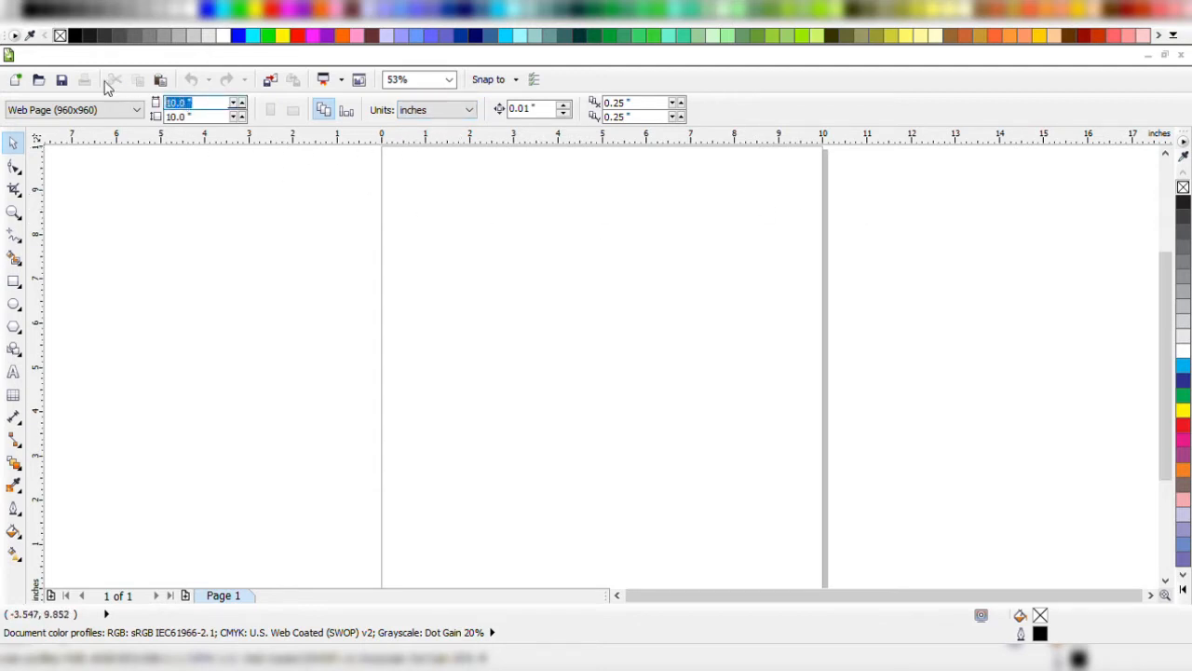
left_click(168, 116)
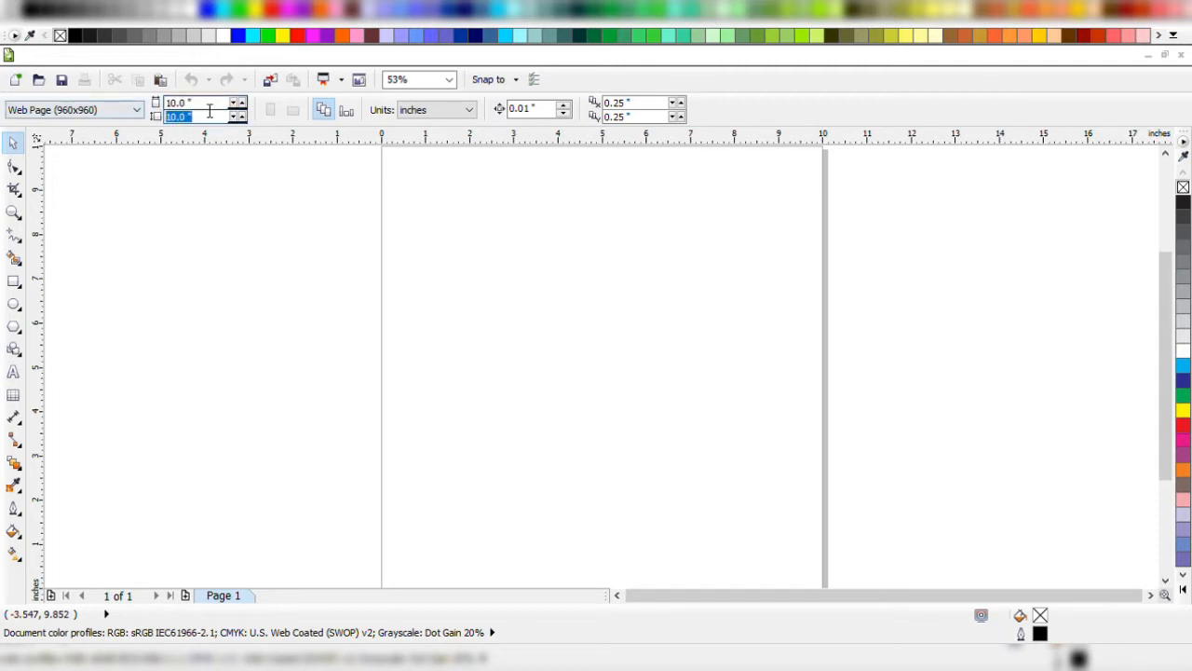
left_click(169, 103)
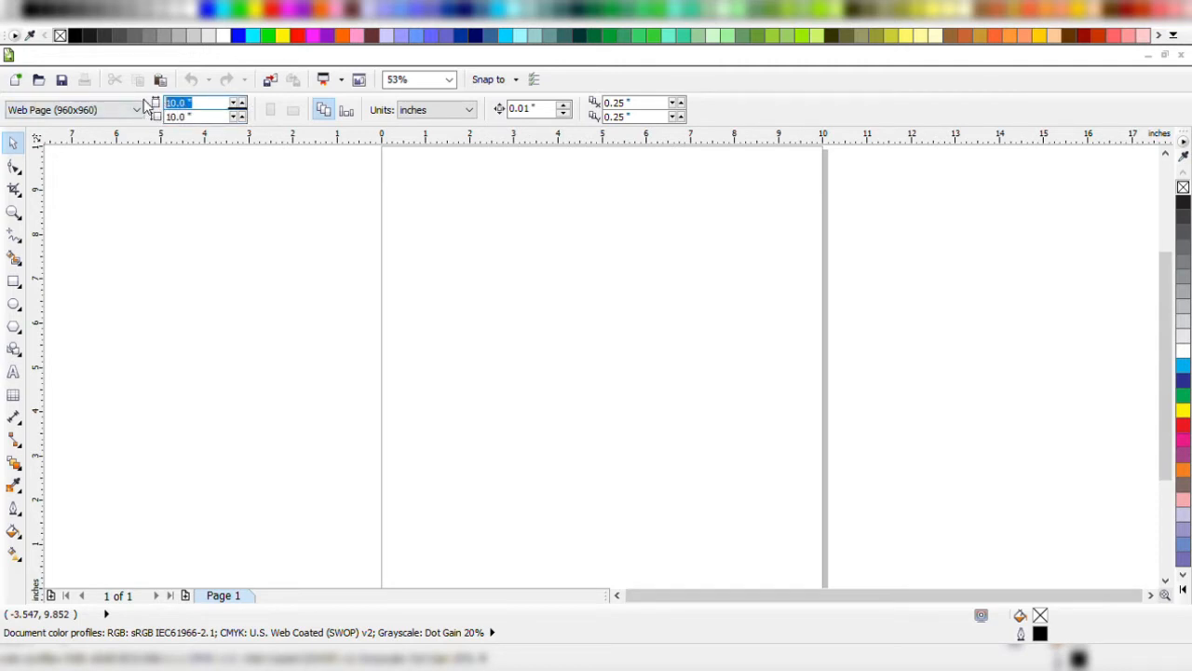
left_click(223, 118)
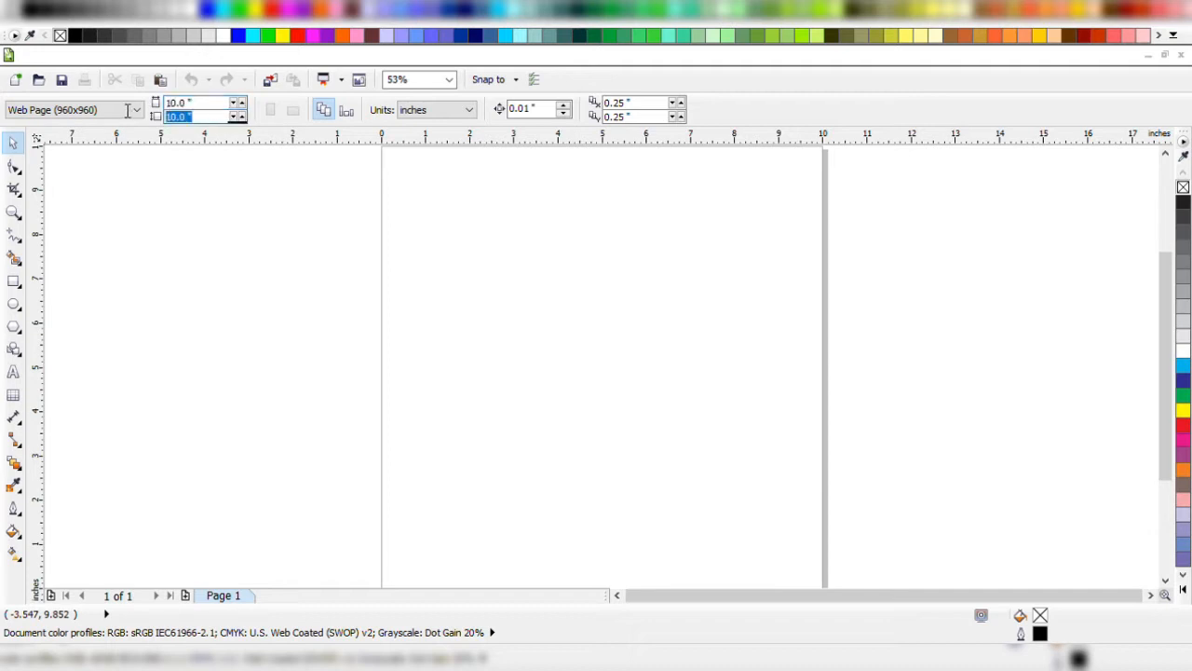
left_click(220, 102)
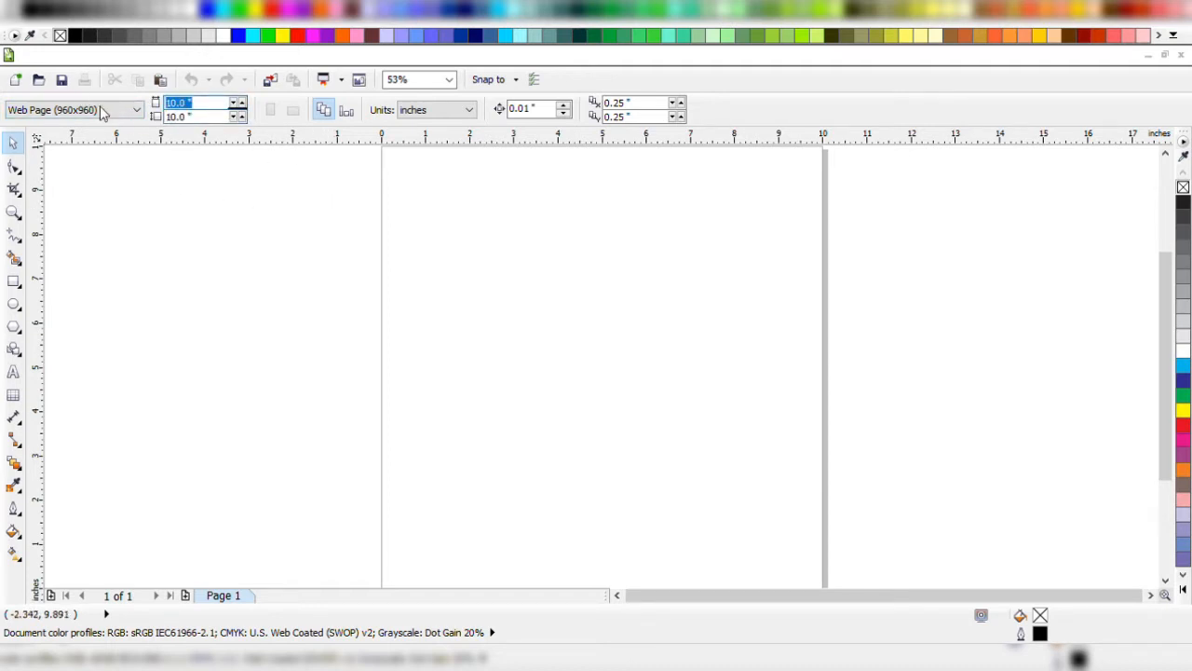
left_click(209, 118)
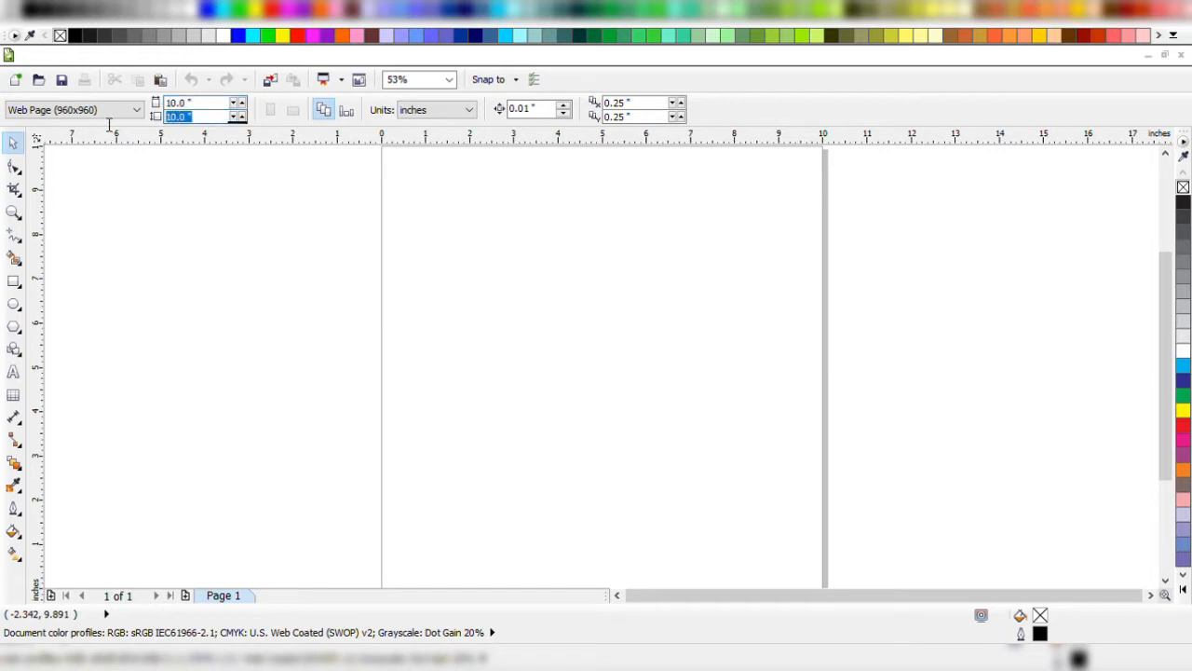
left_click(249, 180)
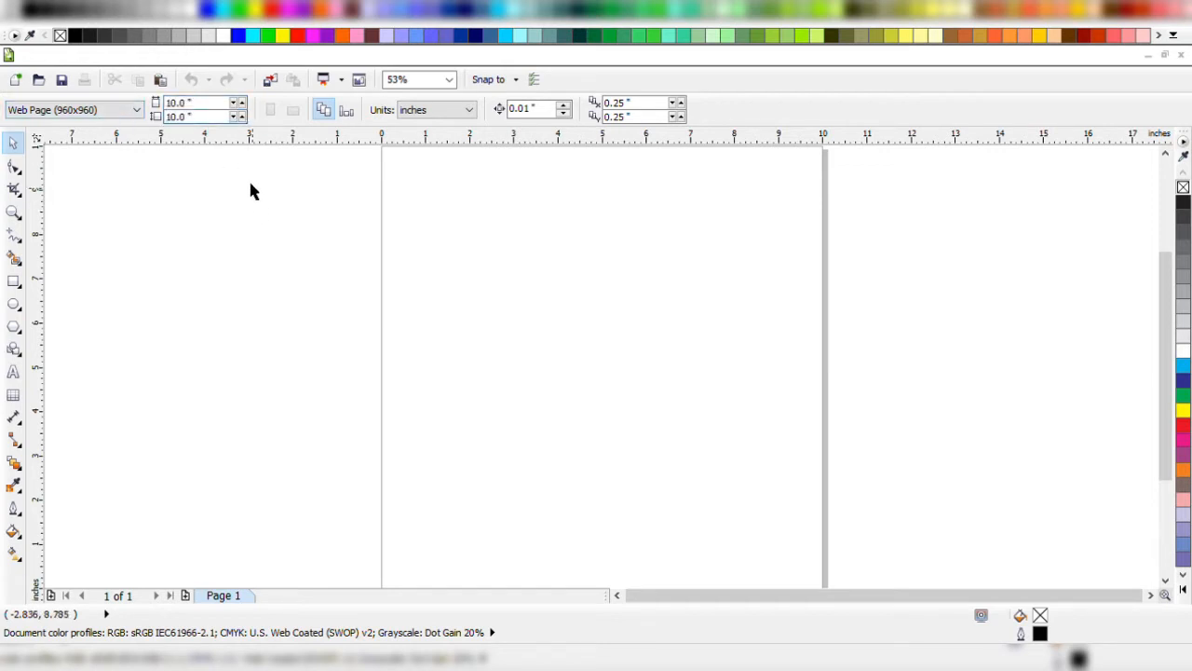
Set the page width to 5 inches and switch the page to landscape orientation.
left_click(213, 104)
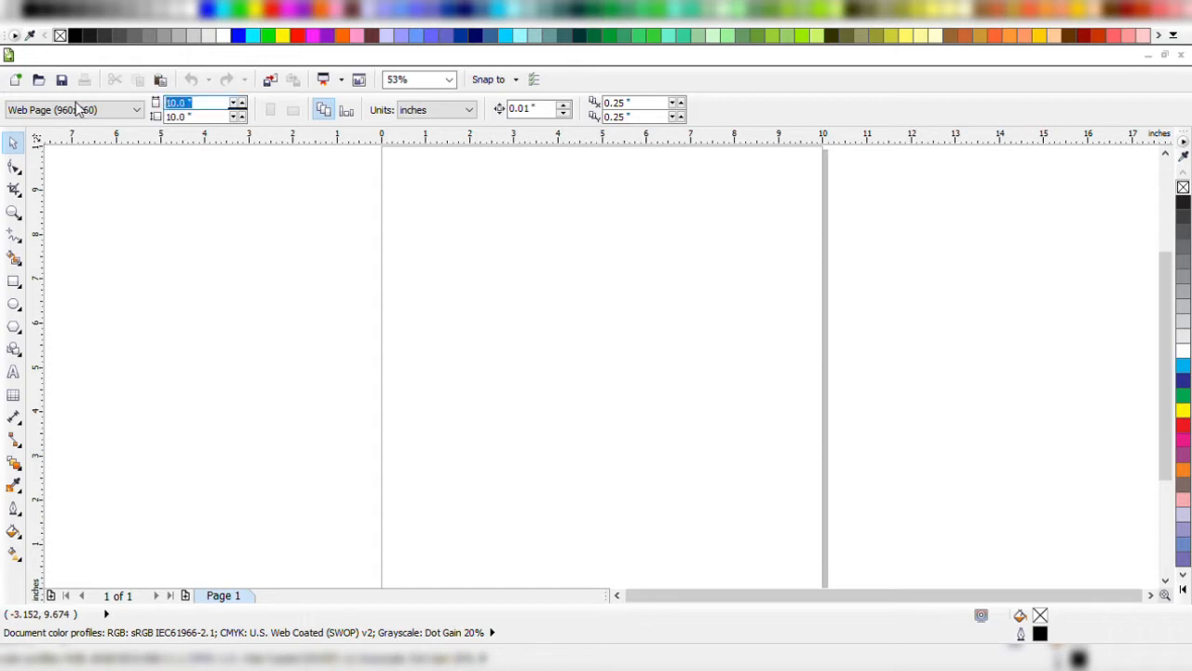
type("5")
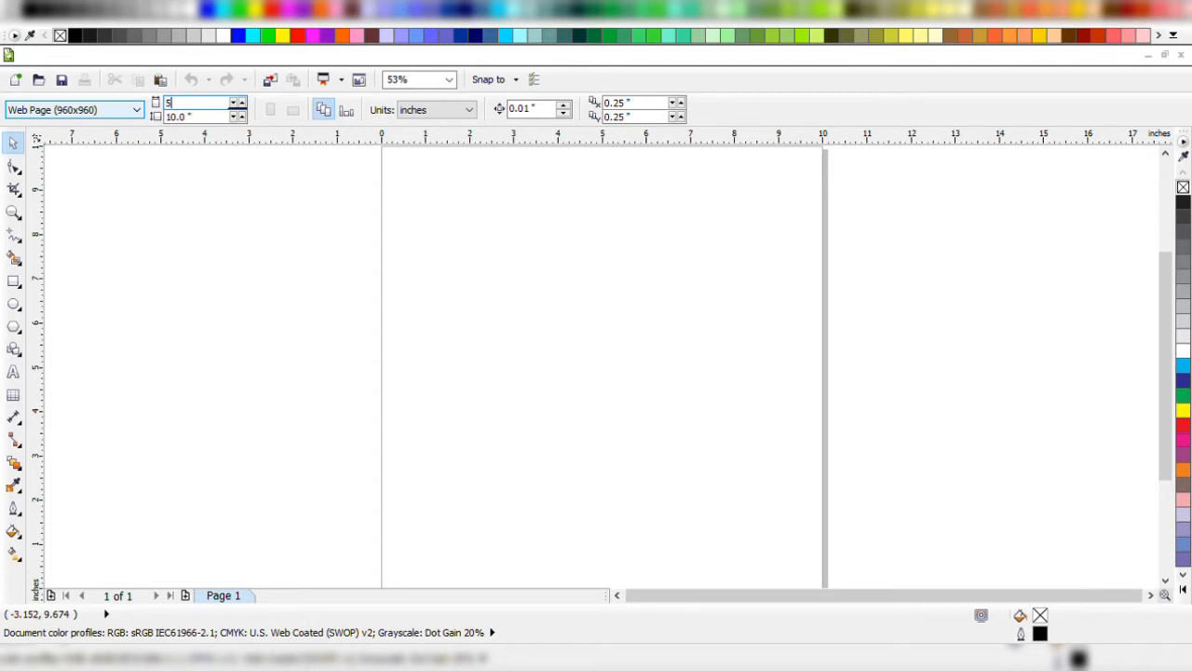
key("Return")
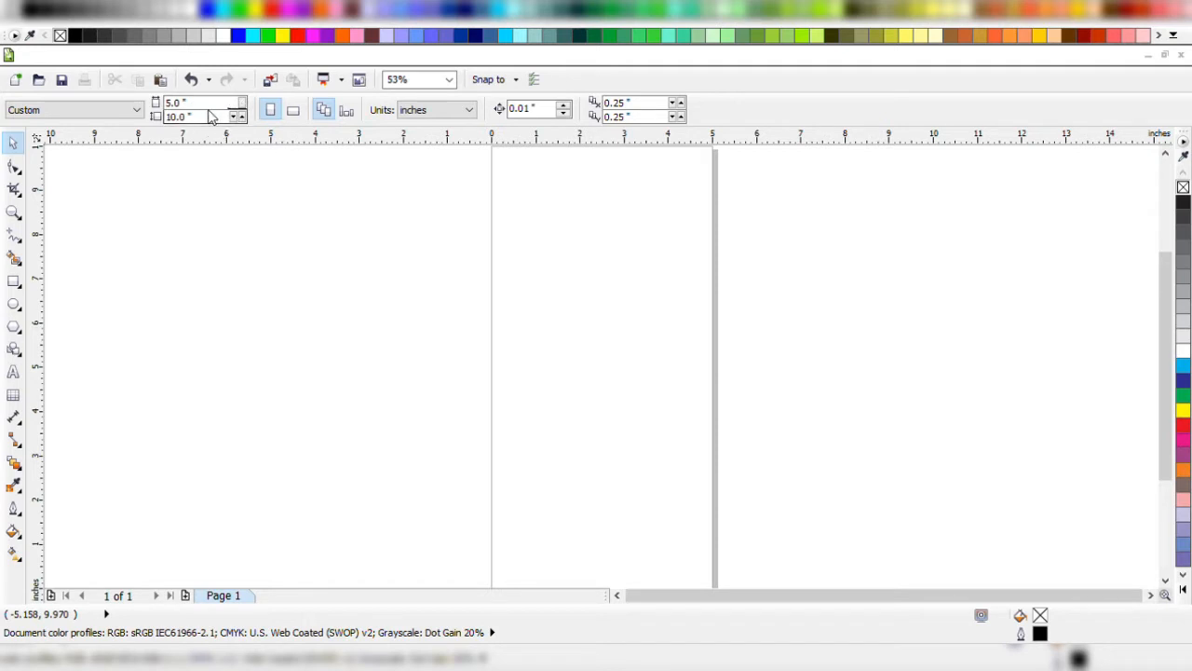
left_click(293, 111)
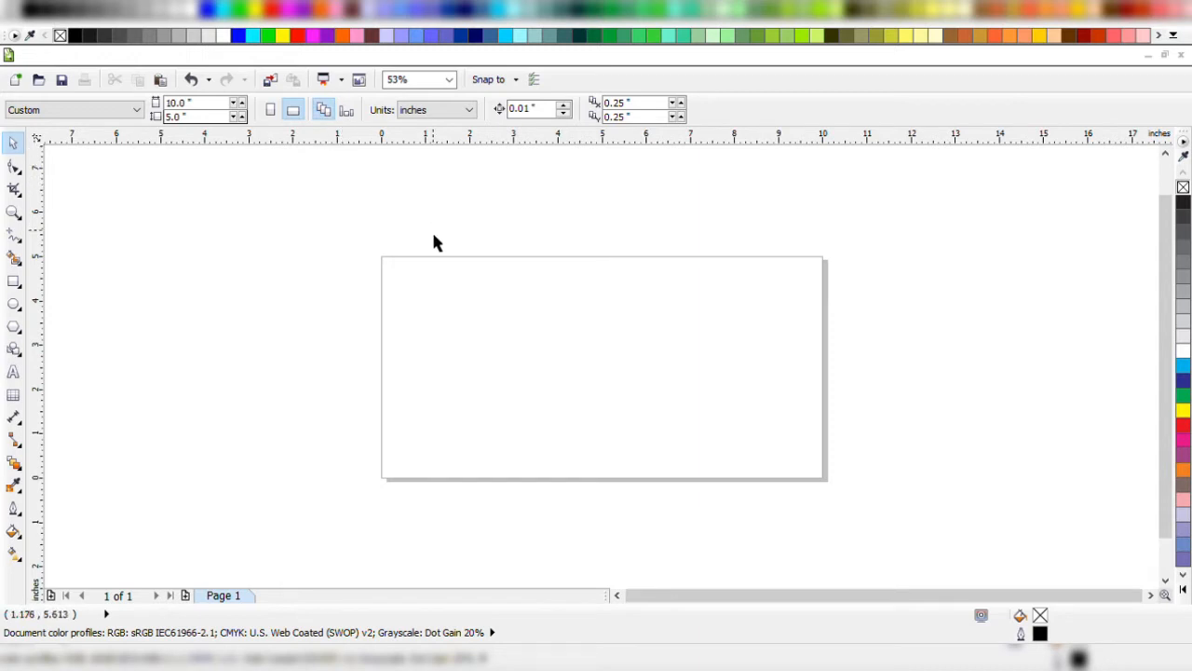
Add a second page after page 1 and set the size of that page only to 8 by 6 inches.
left_click(346, 110)
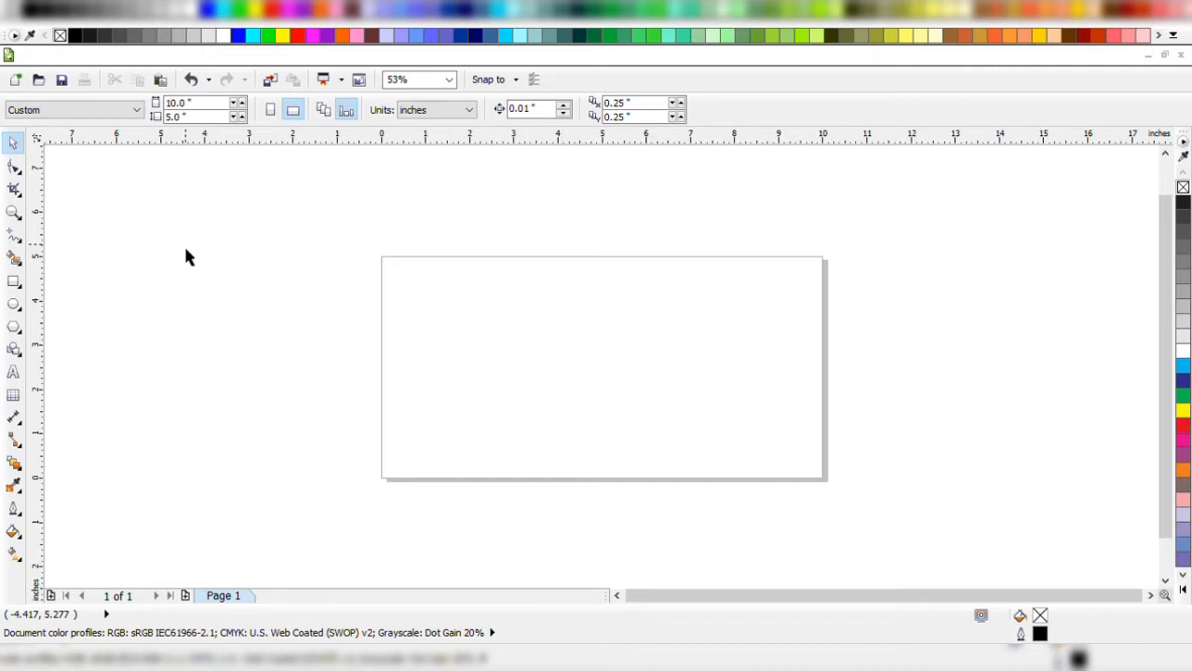
left_click(185, 596)
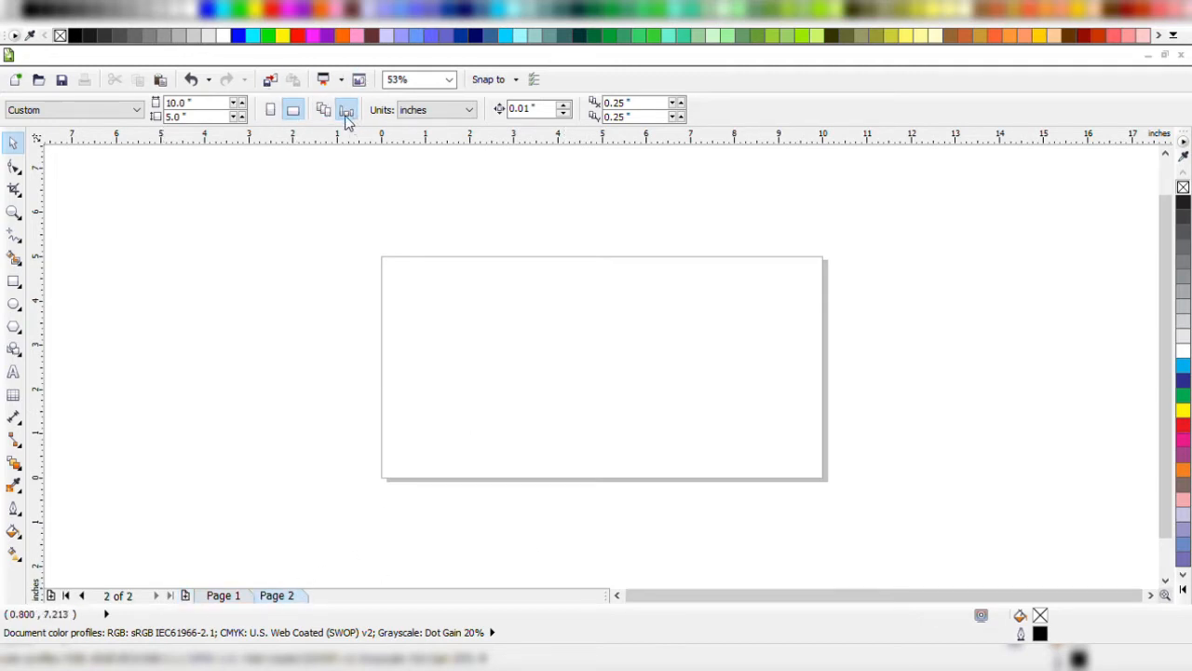
double_click(197, 103)
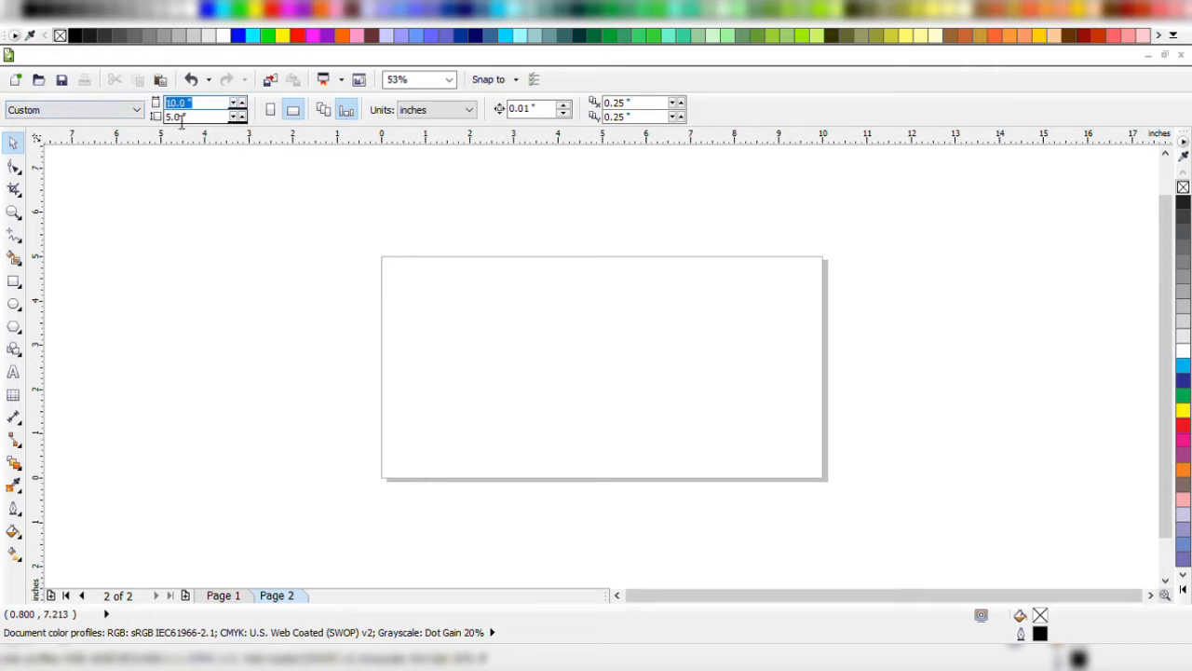
type("8")
key("Tab")
type("6")
key("Return")
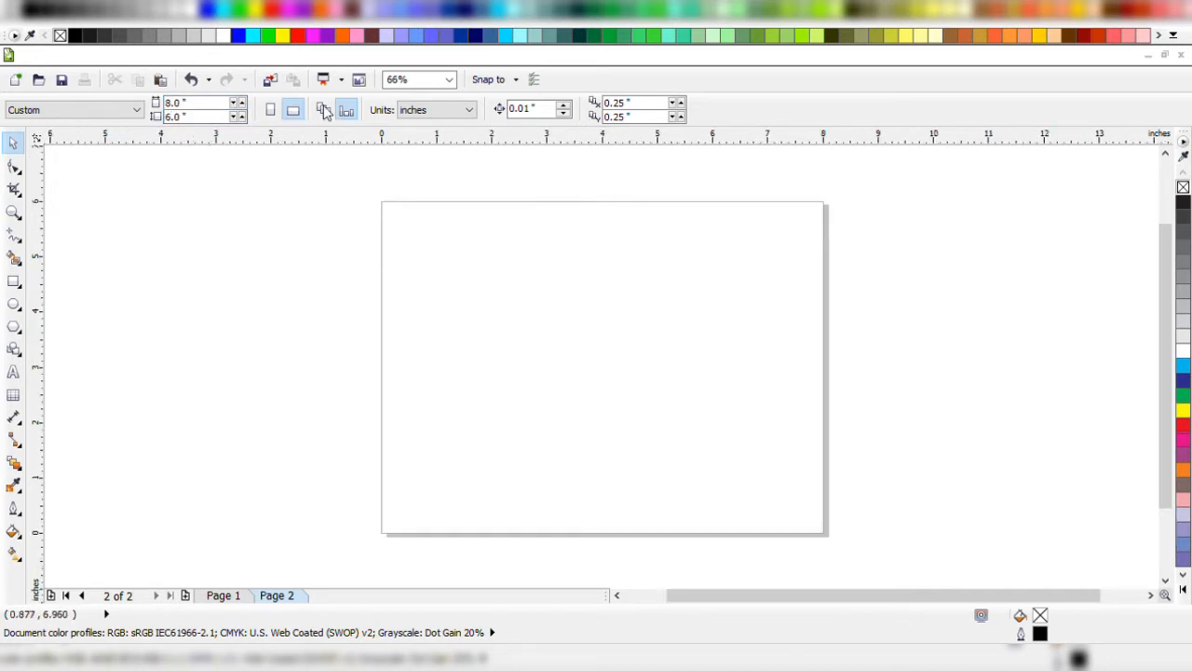
Go back to page 1 and make page dimensions apply to all pages of the document.
left_click(229, 600)
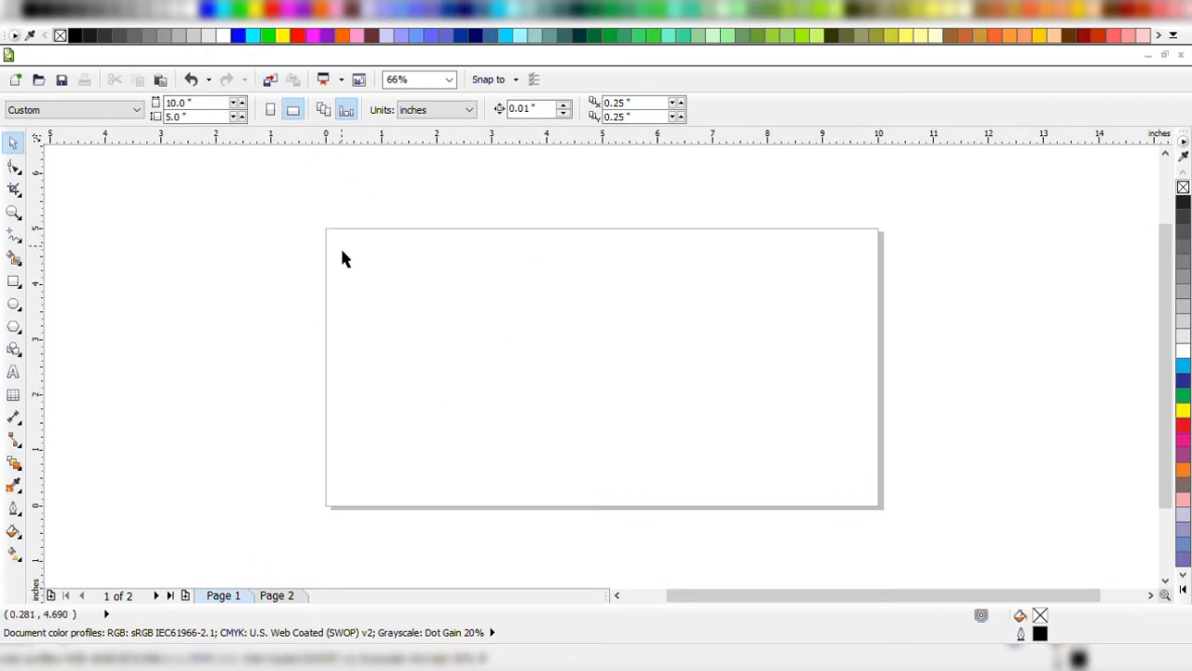
left_click(324, 111)
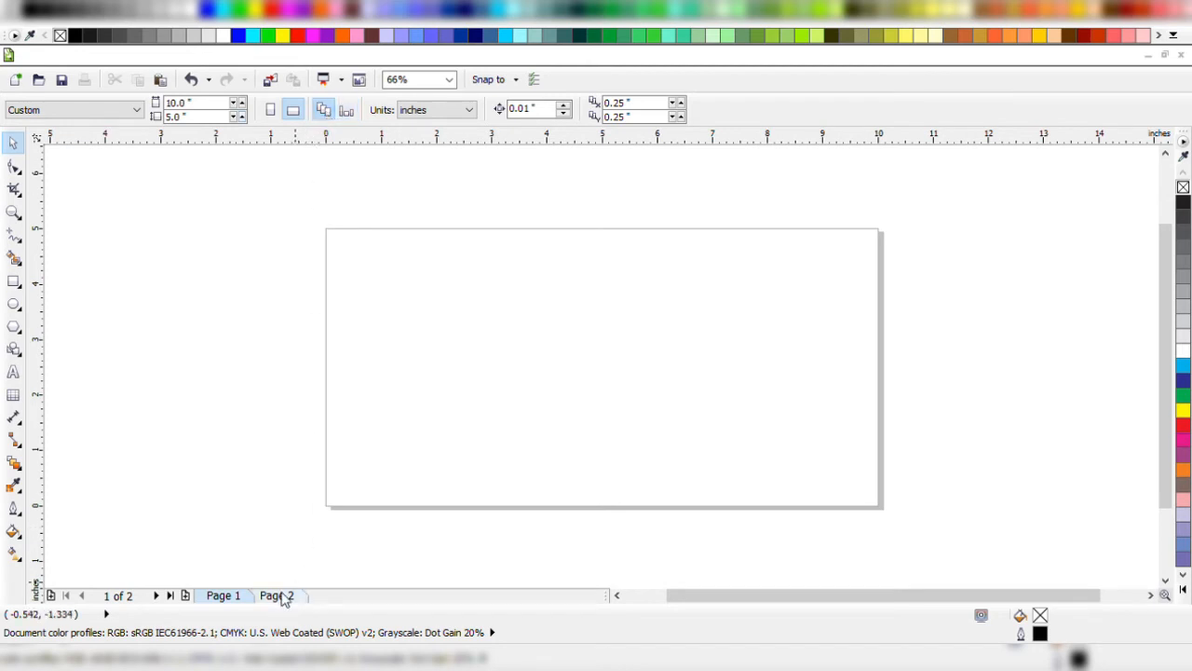
left_click(278, 599)
left_click(323, 109)
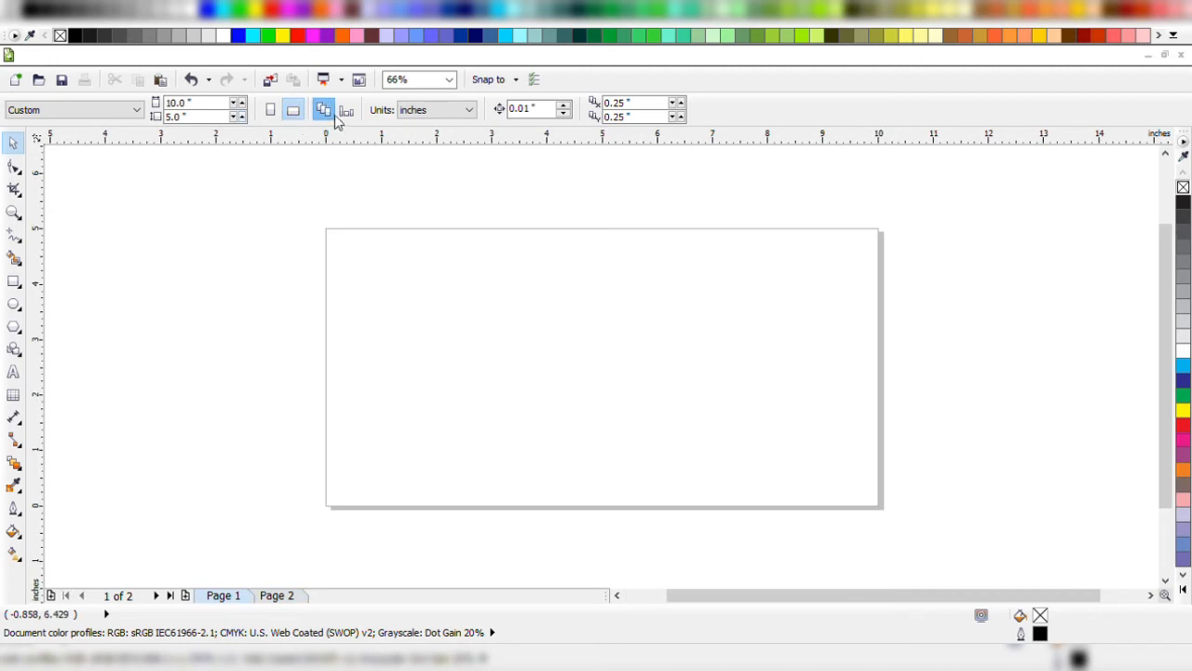
Enter a page size of 10 by 5 inches while on page 1.
left_click(196, 102)
type("1")
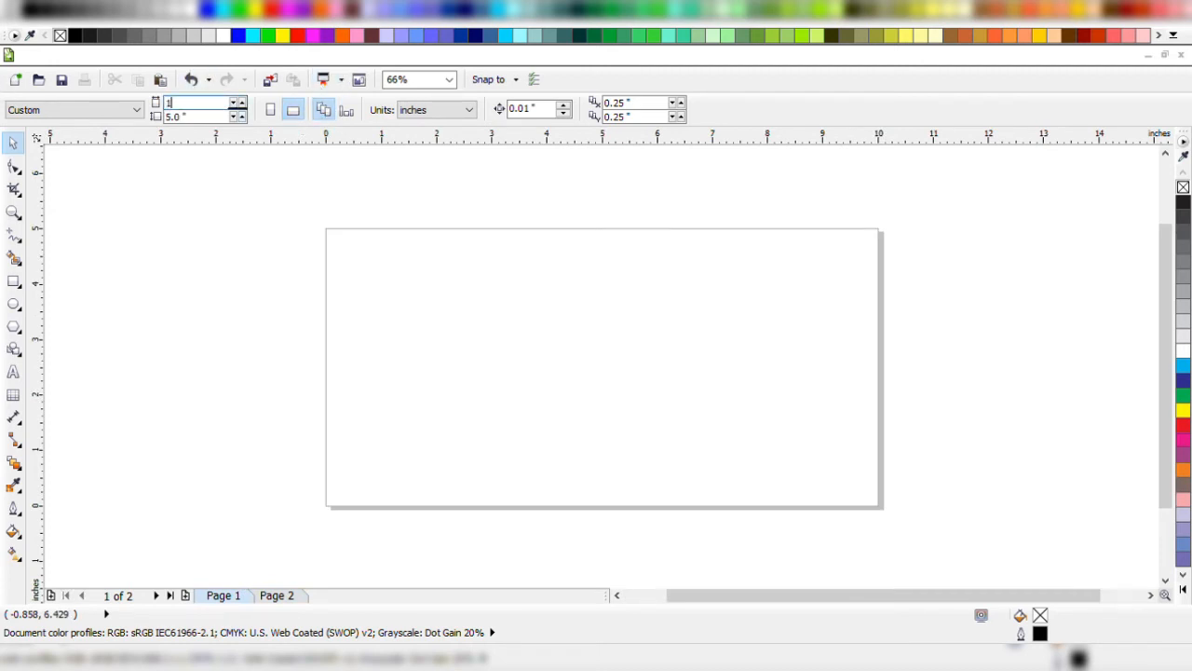
type("0")
key("Tab")
type("5")
key("Return")
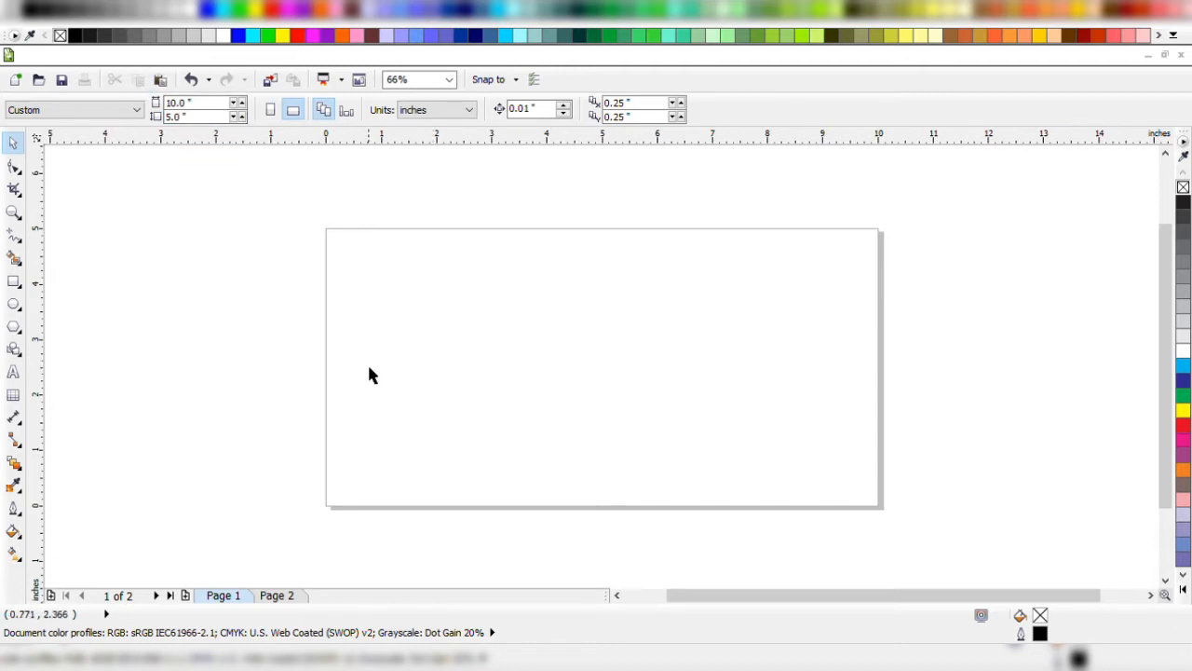
Go to page 2 and set its size to 10 by 5 inches.
left_click(292, 597)
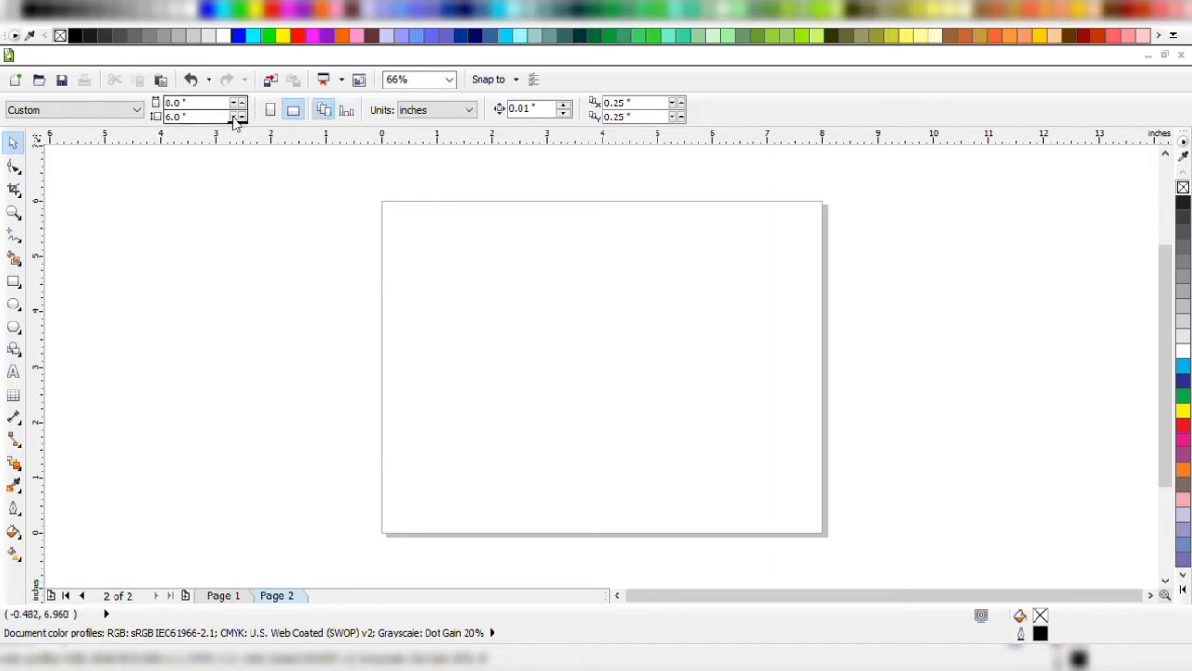
left_click_drag(210, 103, 2, 128)
type("10")
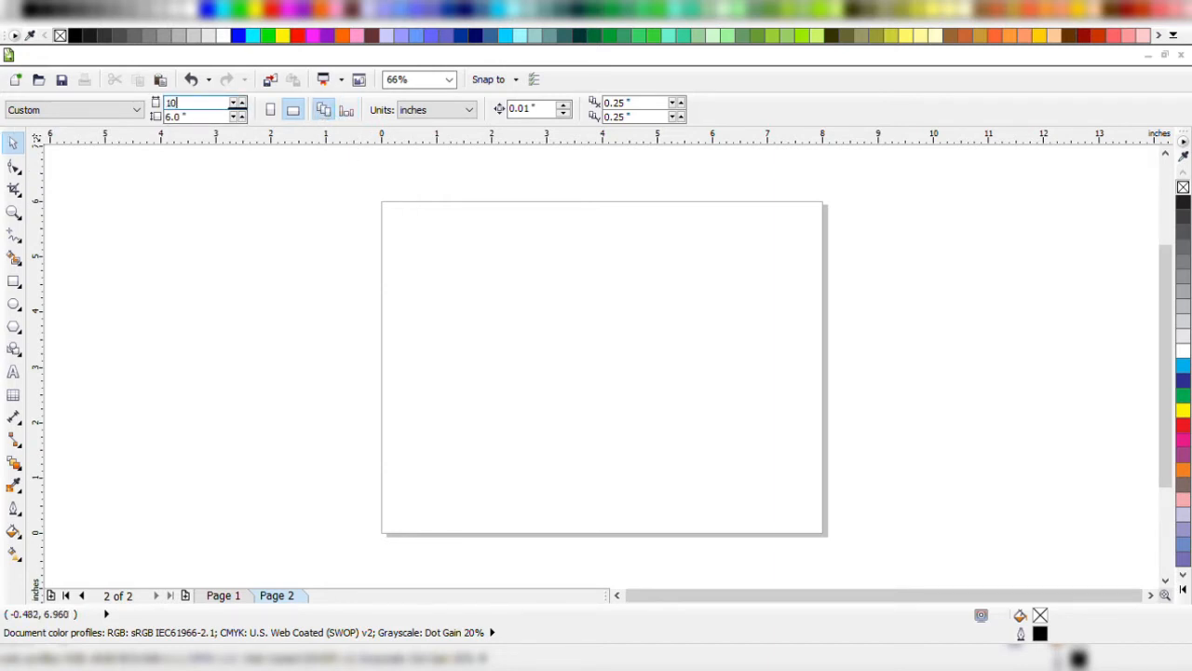
key("Tab")
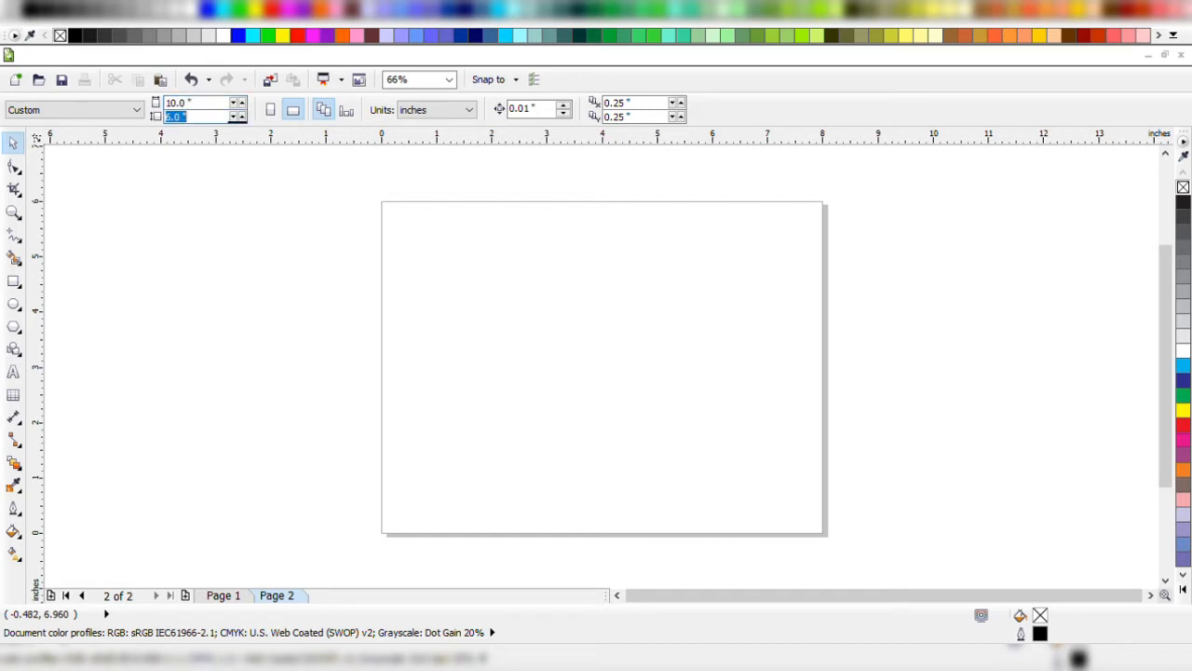
type("5")
key("Return")
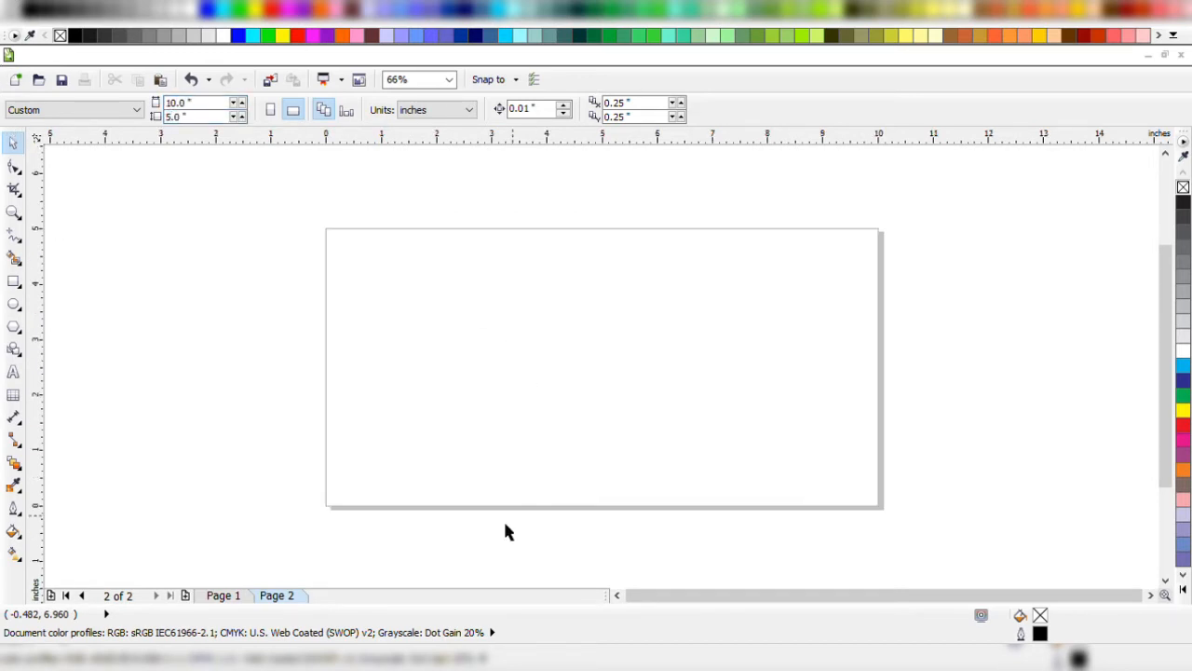
Add two more pages after page 2 and set the size of all pages to 5 by 3 inches.
left_click(186, 595)
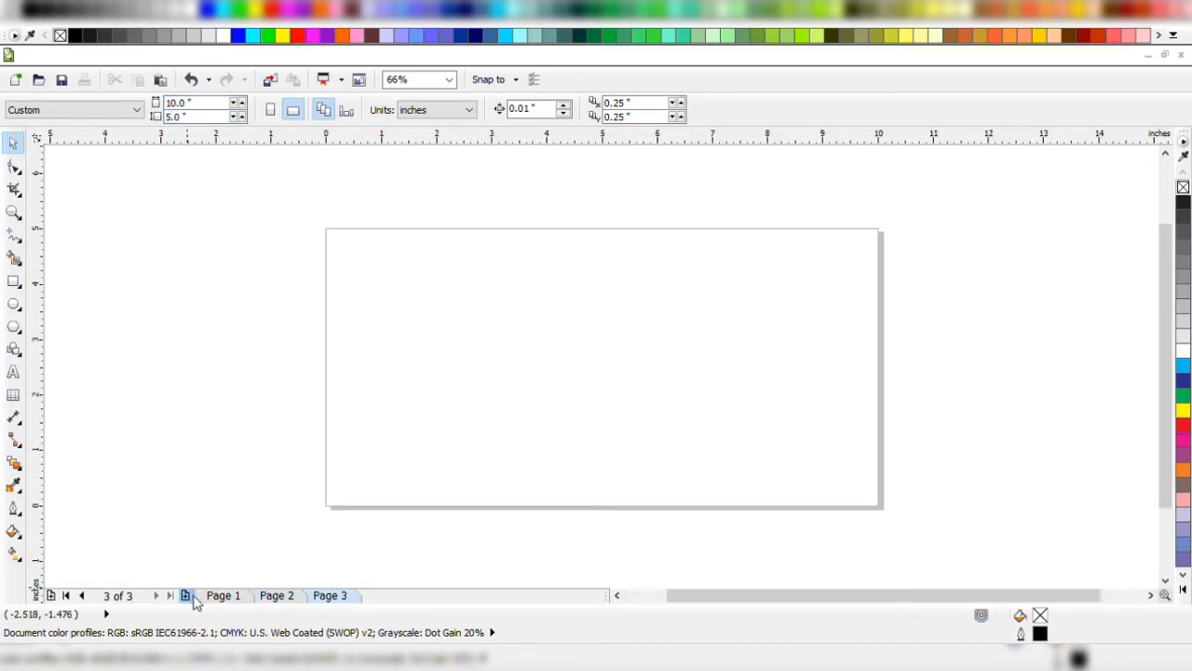
left_click(186, 596)
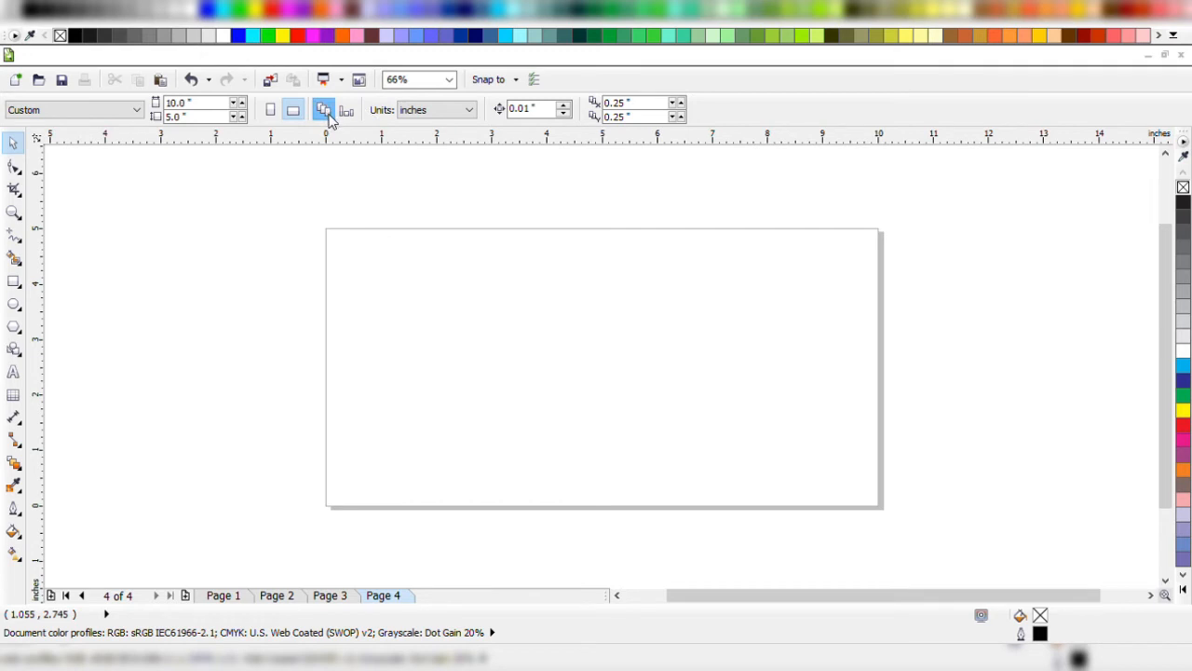
left_click(205, 104)
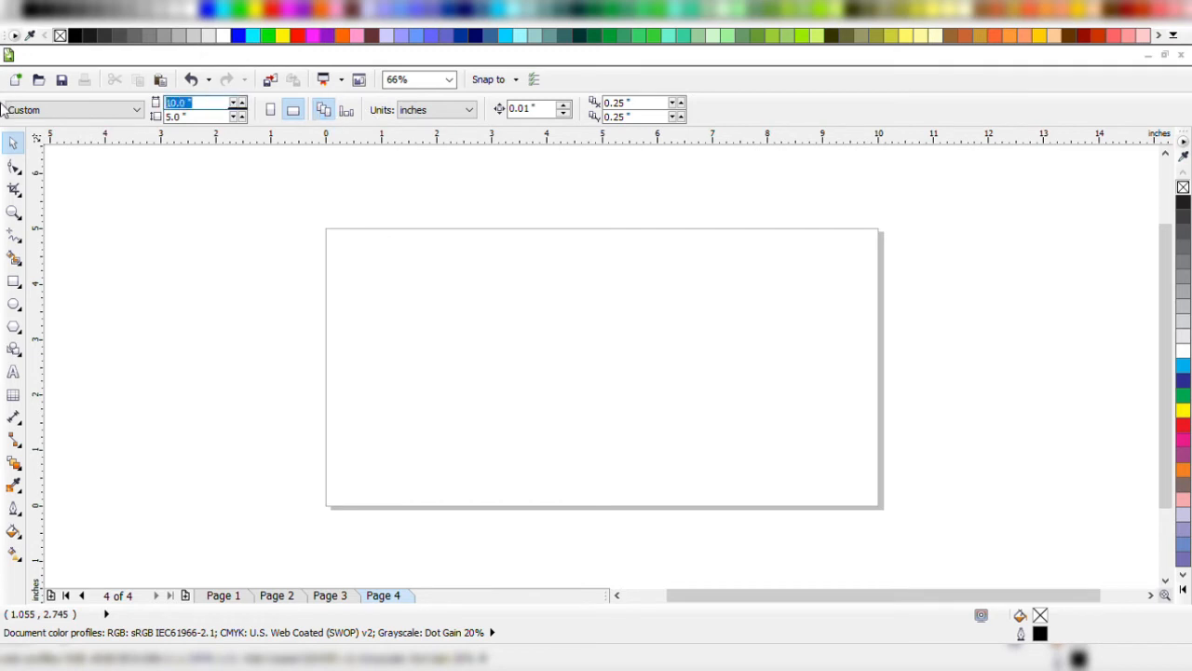
type("5")
key("Tab")
type("3")
key("Return")
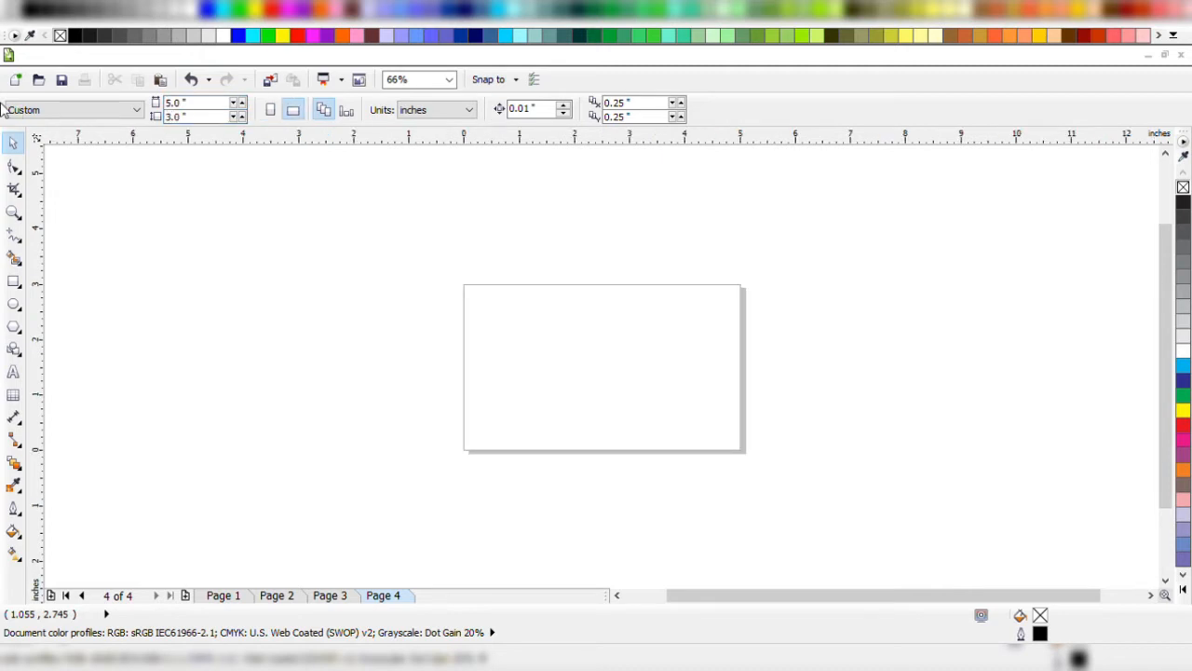
Compare the page dimensions across the document's pages, ending on page 4.
left_click(334, 595)
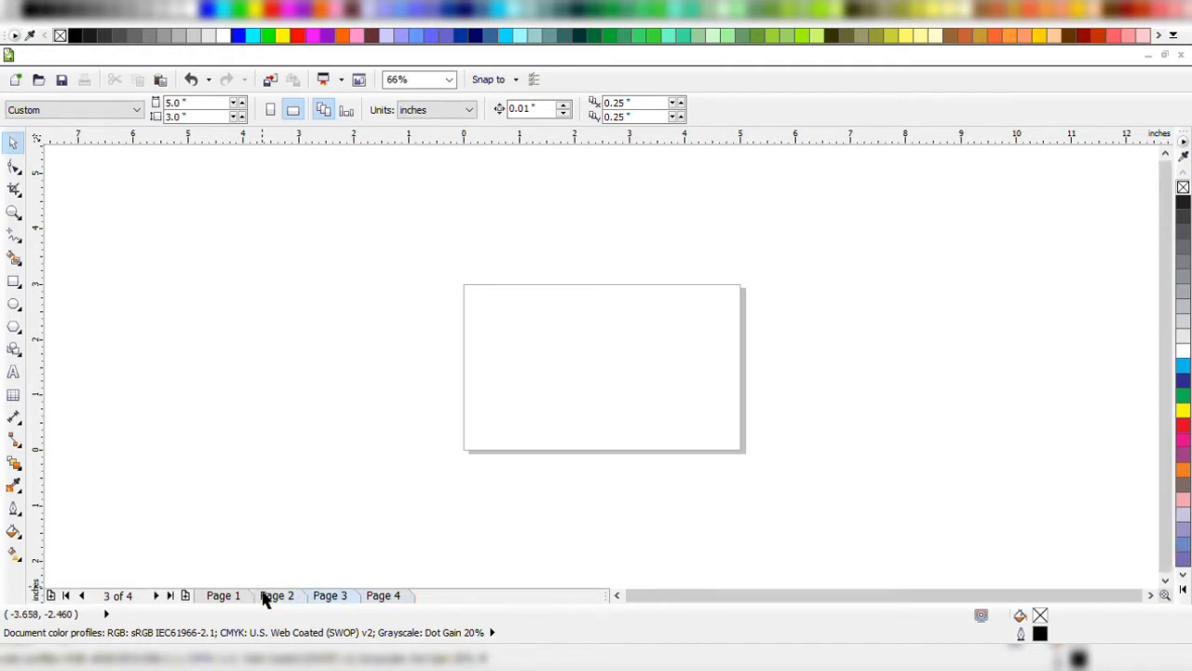
left_click(397, 599)
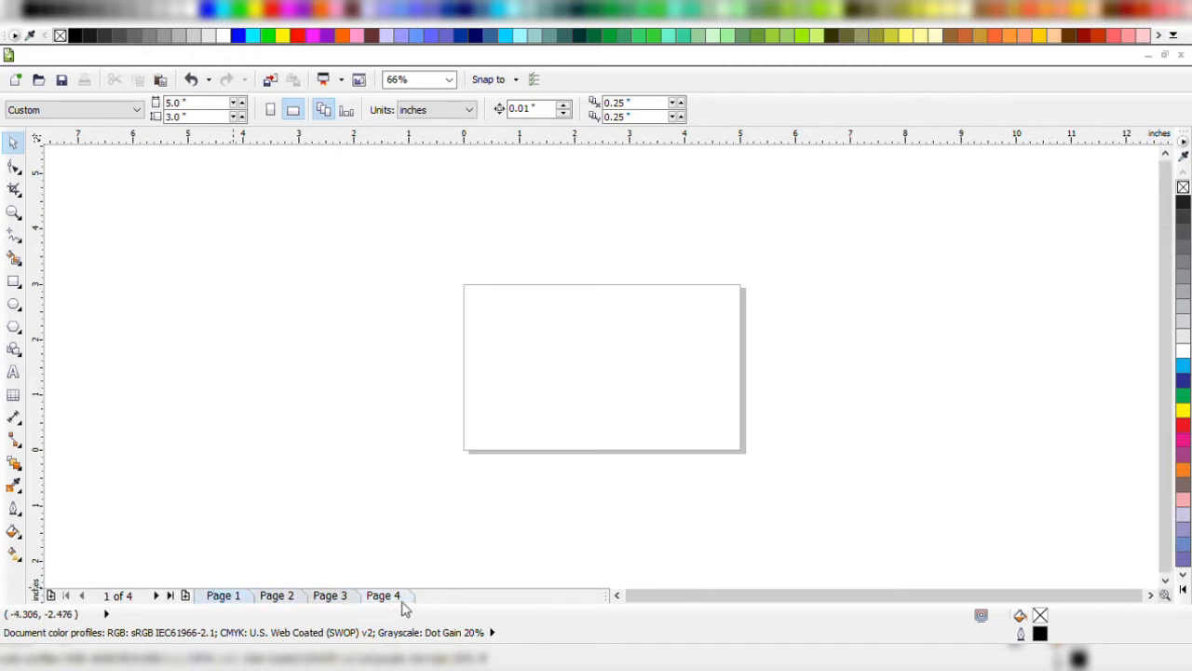
left_click(230, 597)
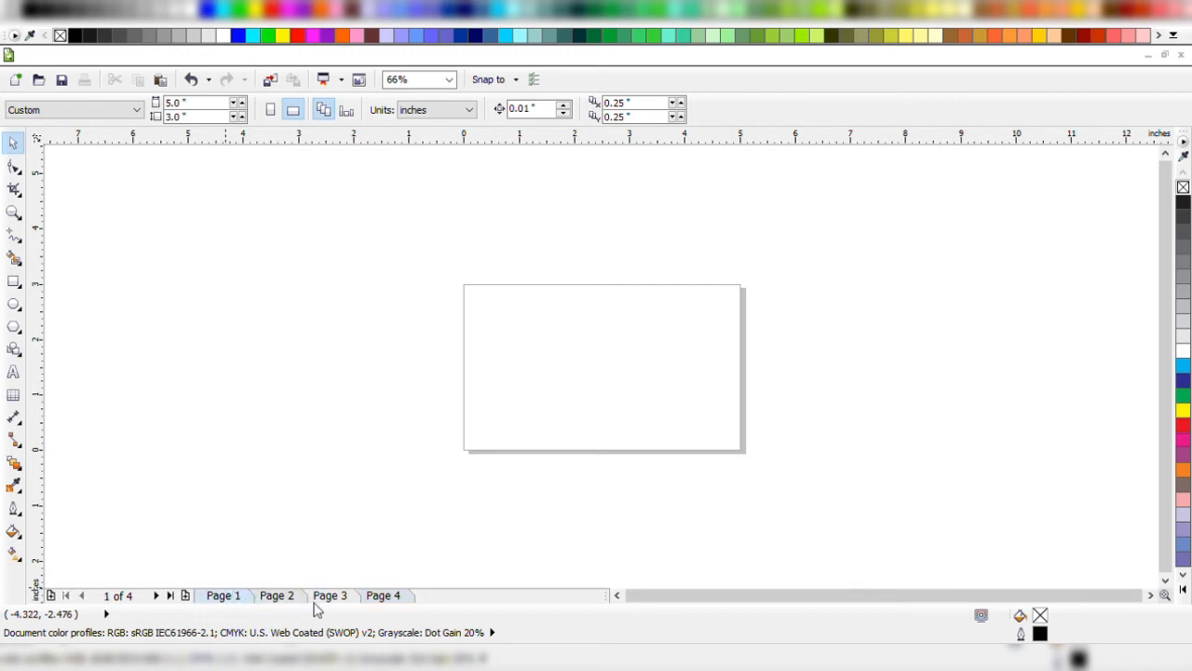
left_click(381, 597)
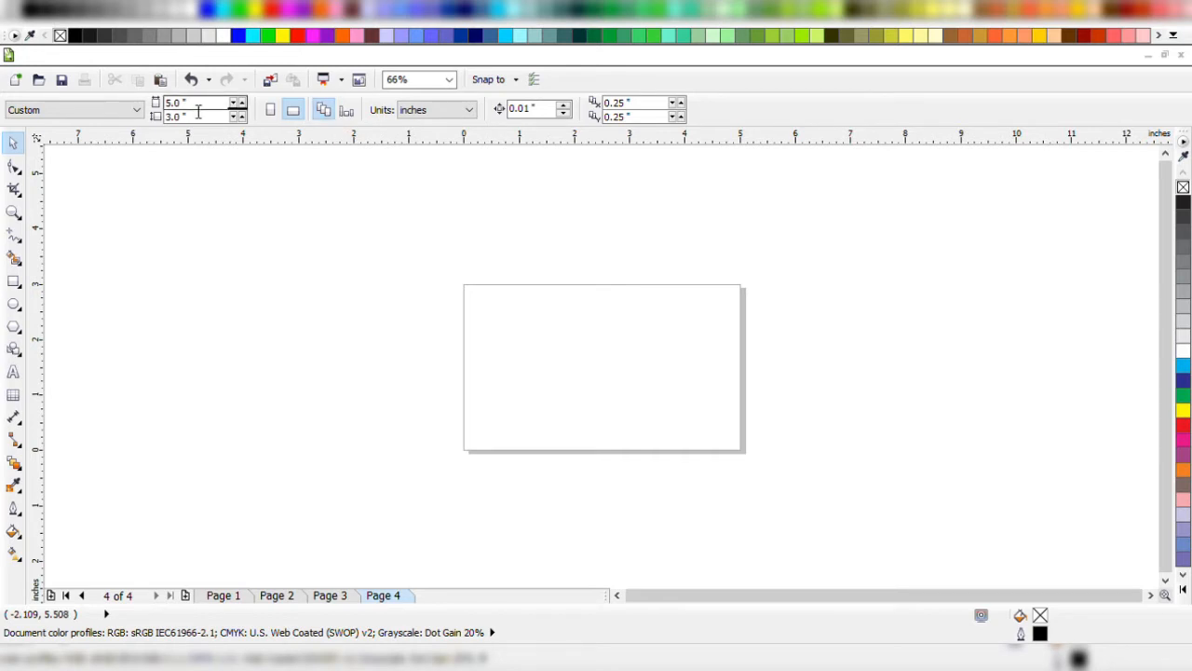
left_click_drag(208, 120, 24, 133)
left_click(386, 265)
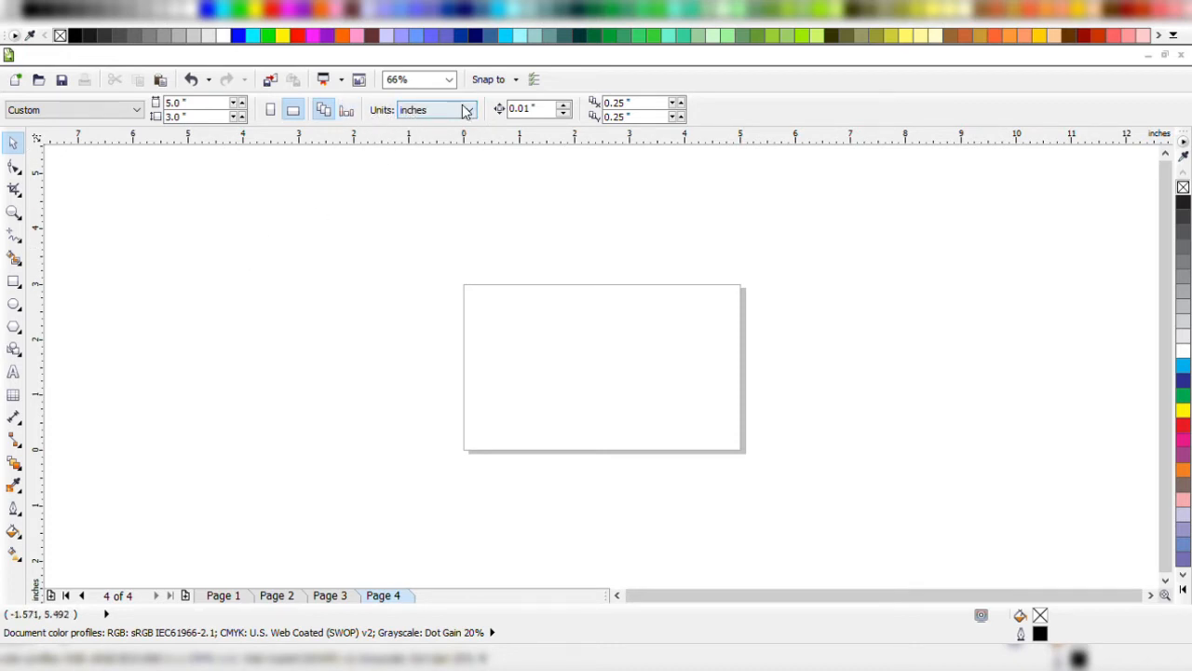
left_click(552, 112)
left_click_drag(551, 114, 467, 112)
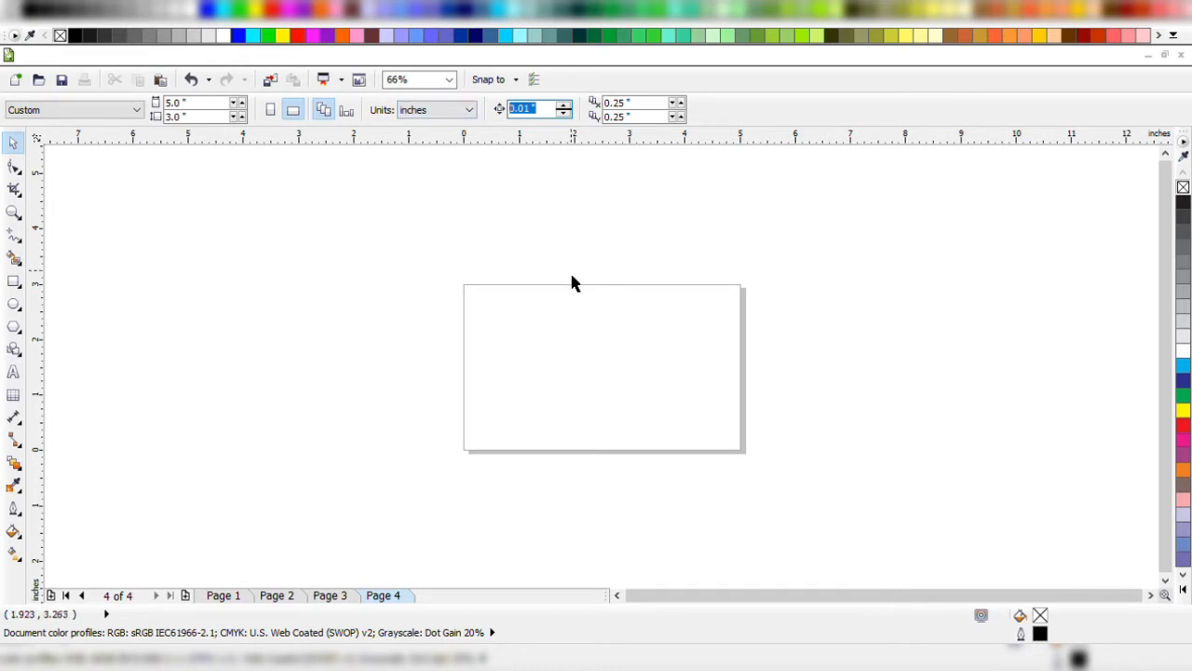
Draw a rectangle about 0.99 by 1.59 inches across the page's top edge and fill it dark blue.
scroll(574, 264, "up", 2)
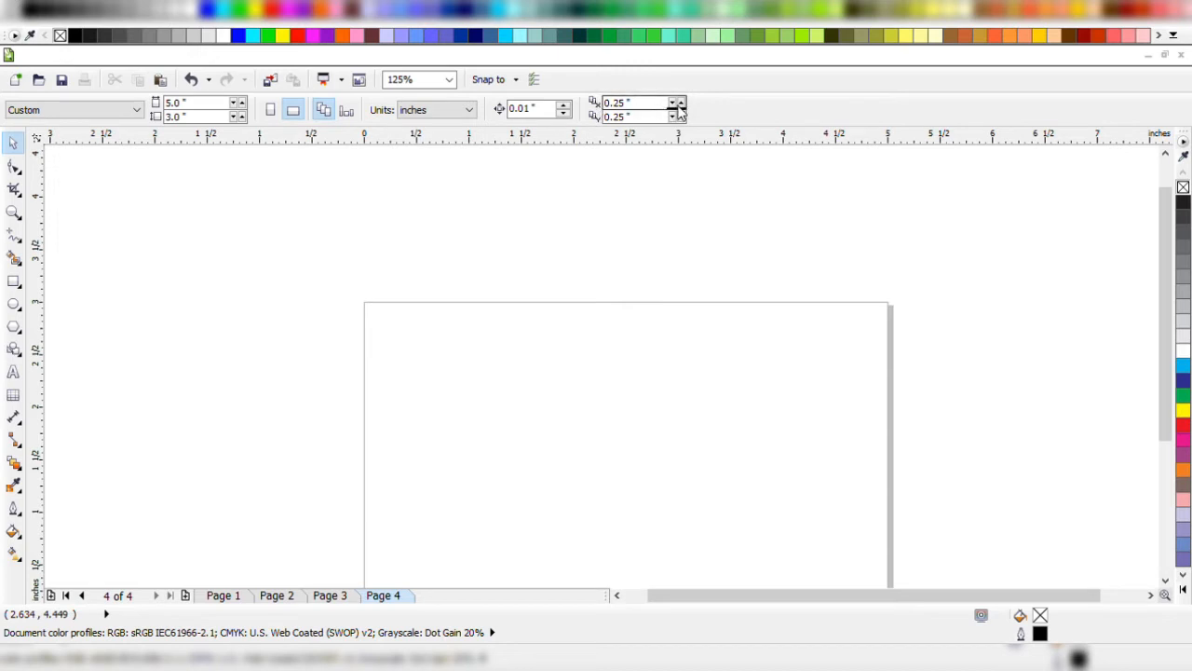
left_click(14, 280)
left_click_drag(431, 262, 536, 430)
key("space")
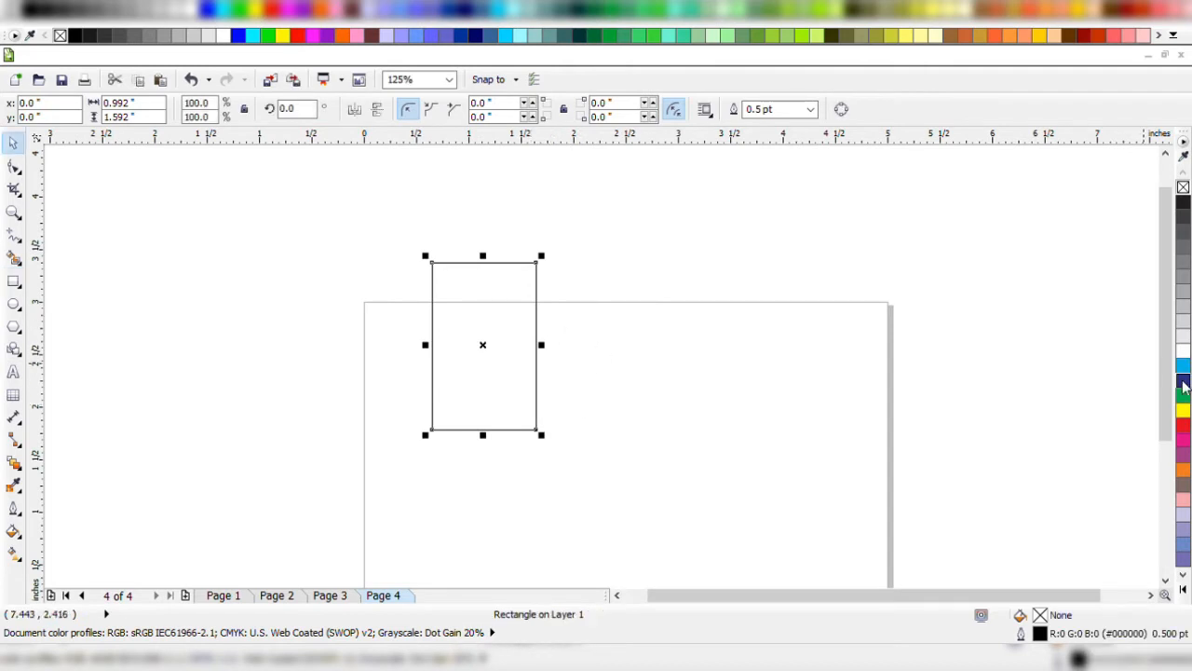
left_click(1183, 380)
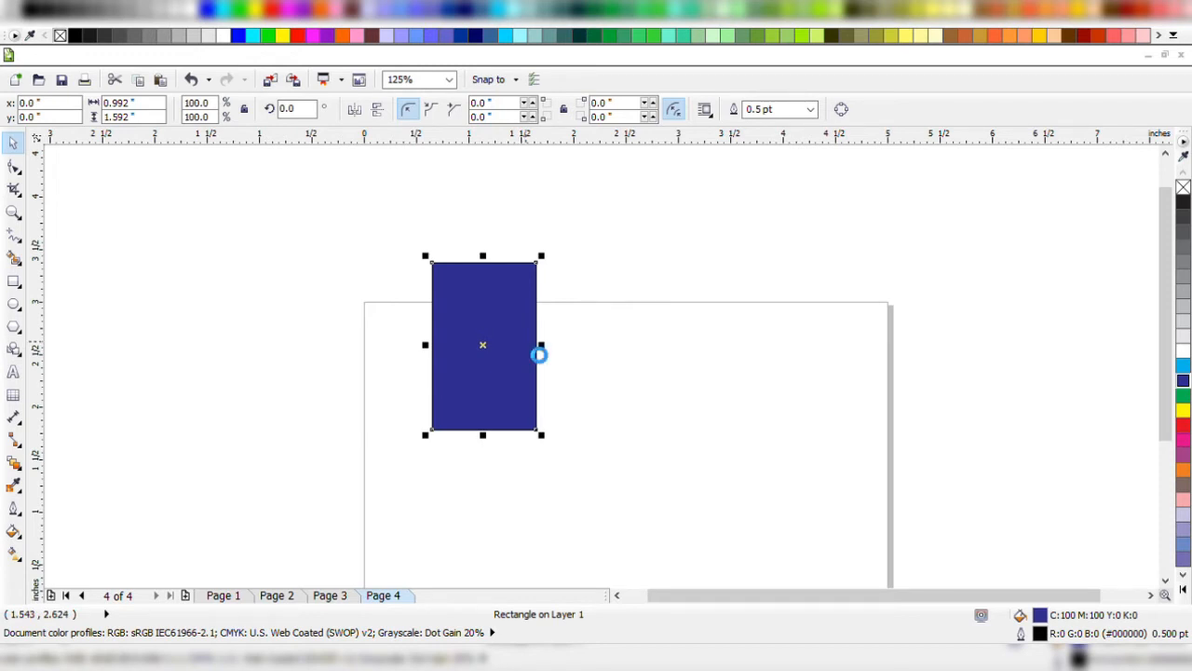
Duplicate the blue rectangle, fill the copy green and deselect it.
key("ctrl+d")
left_click(482, 280)
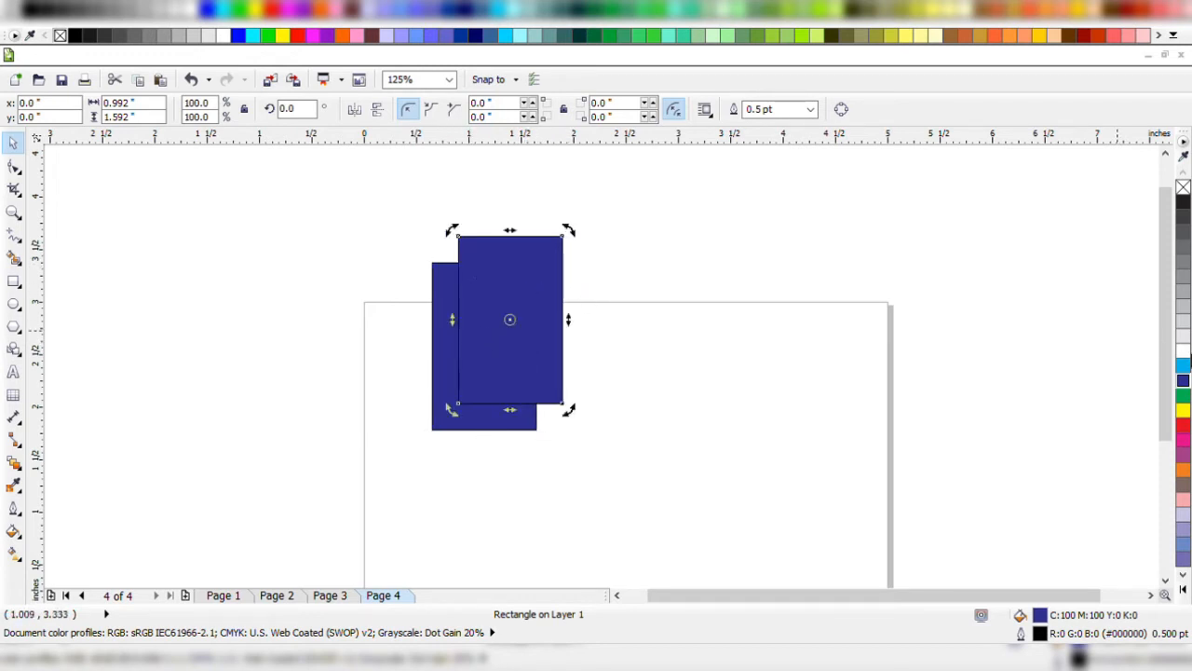
left_click(1183, 395)
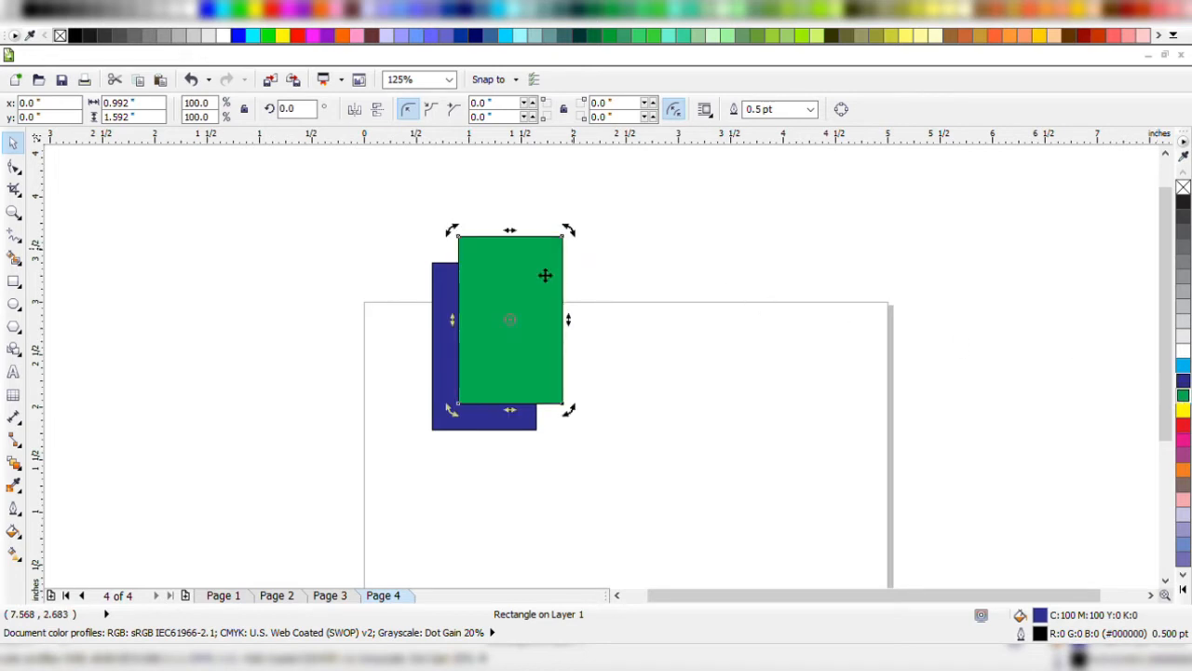
left_click(378, 375)
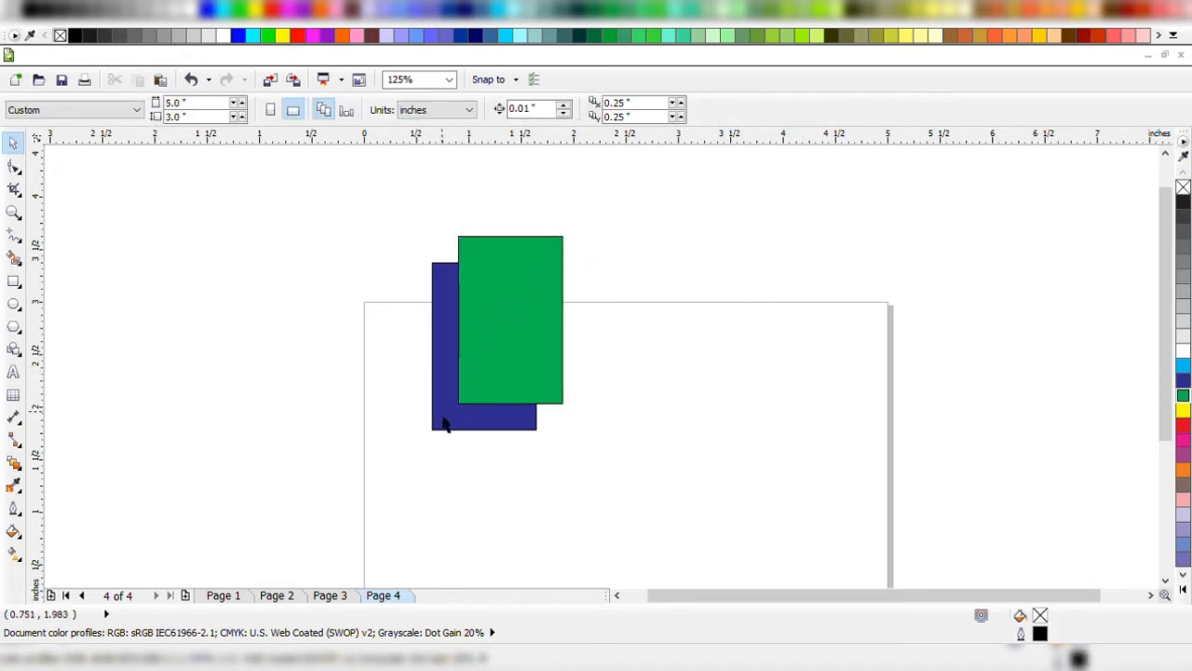
Examine up close the horizontal and vertical offset between the blue rectangle and its green duplicate.
left_click(440, 427)
key("z")
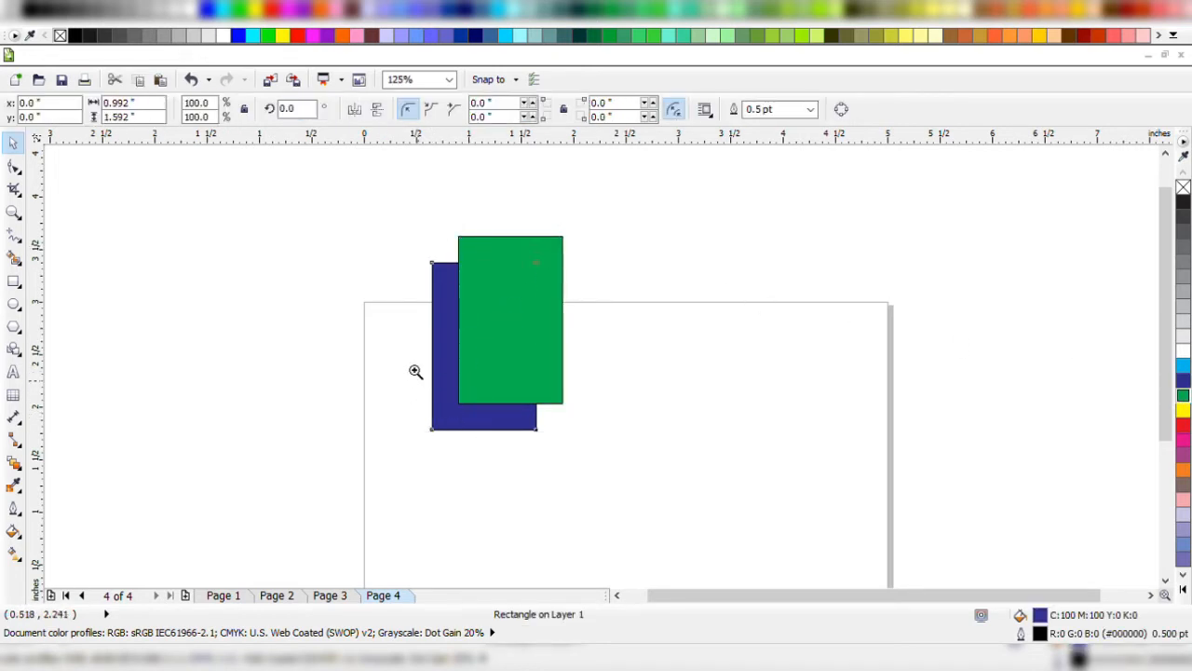
left_click_drag(407, 362, 533, 459)
key("space")
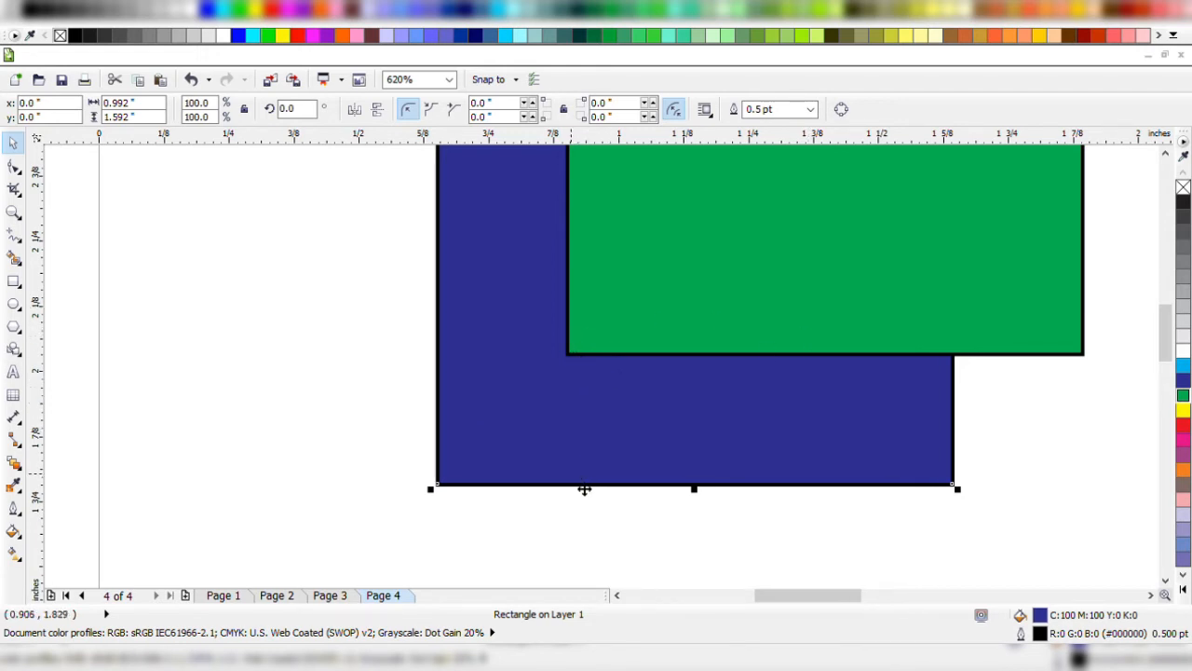
left_click(254, 282)
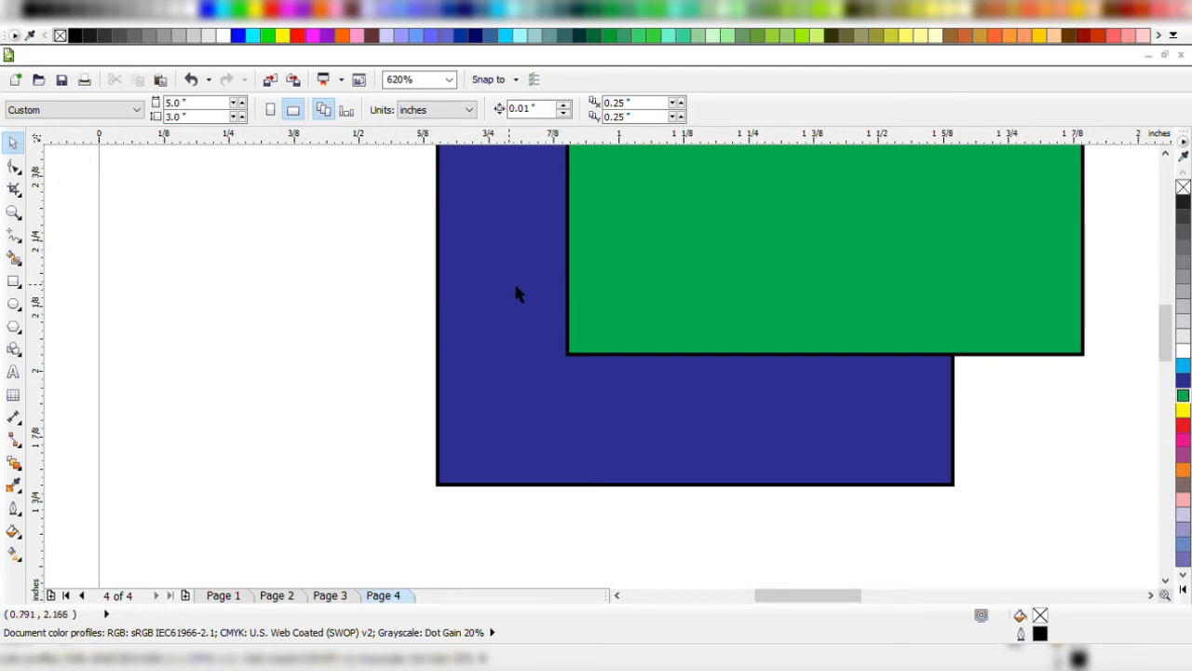
key("z")
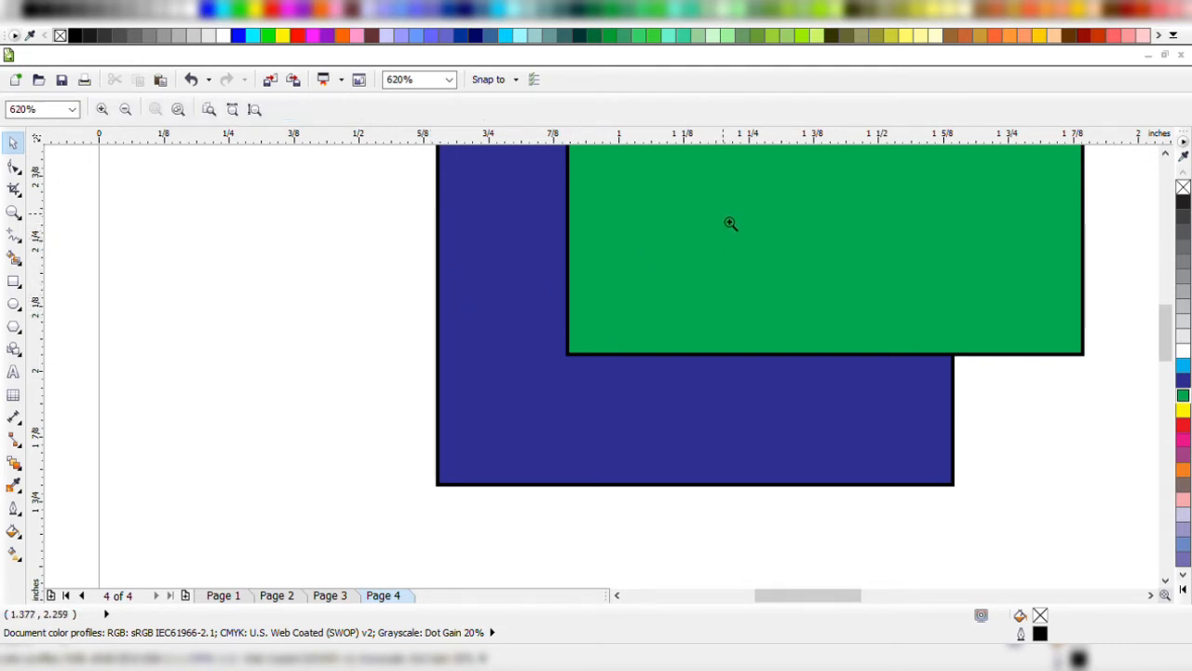
right_click(711, 211)
key("space")
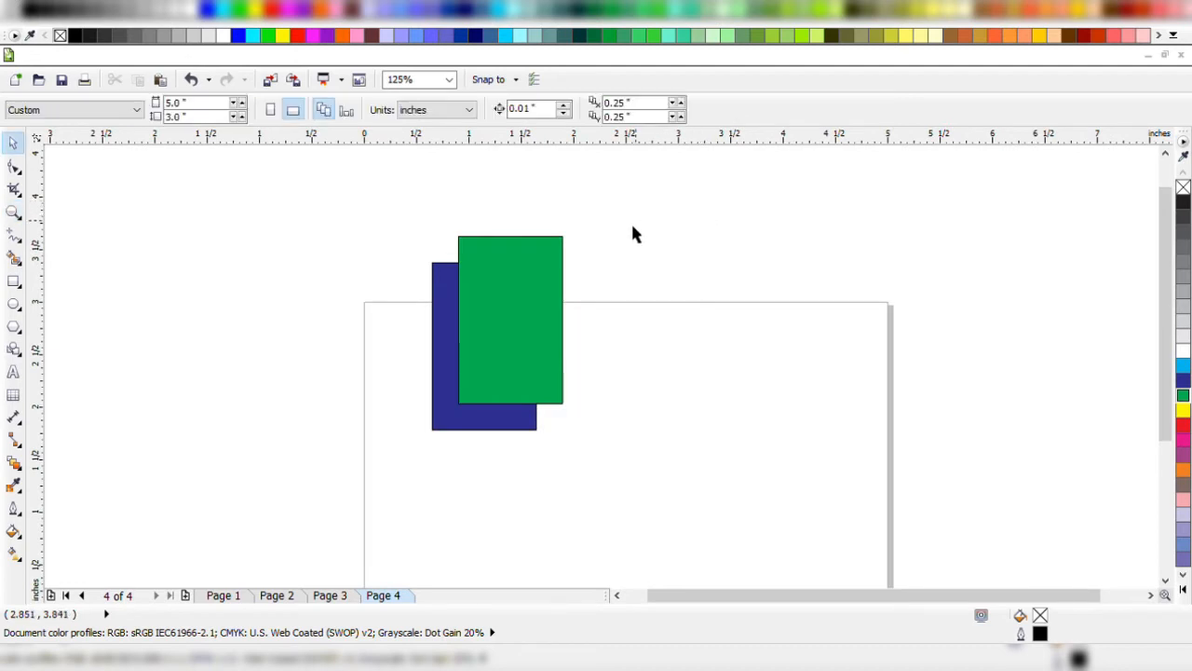
With nothing selected, set the duplicate distance to 1 inch both horizontally and vertically.
left_click(540, 276)
left_click(587, 172)
double_click(619, 102)
type("1")
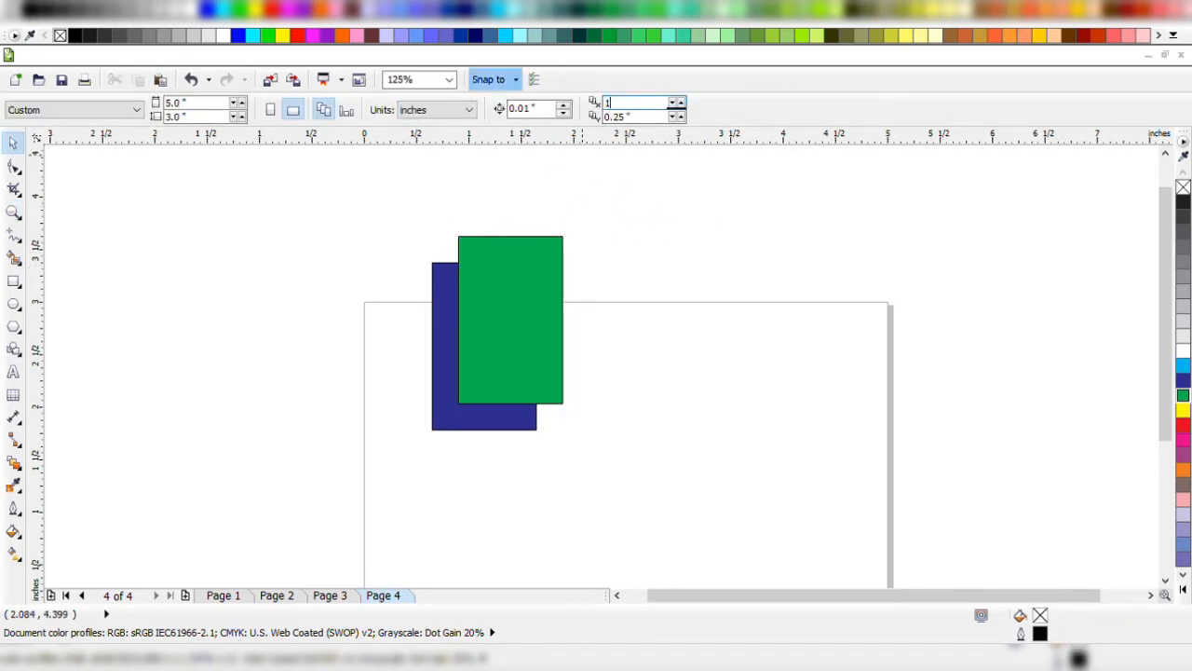
key("Tab")
type("1")
key("Return")
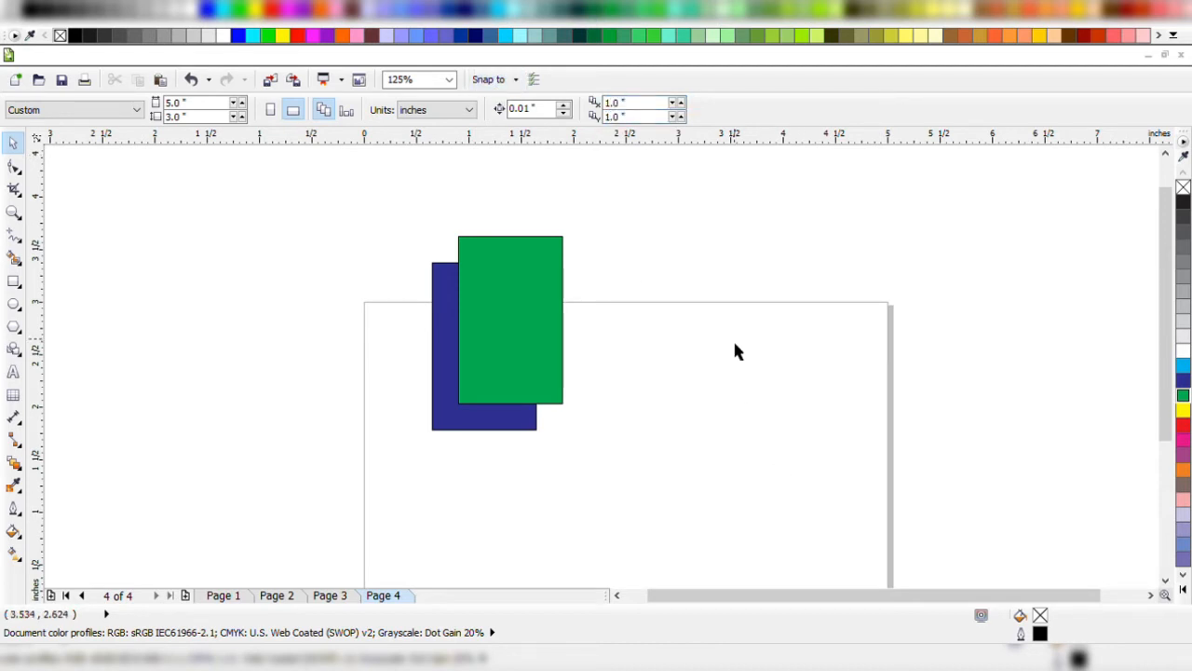
Place a copy of the green rectangle inside the right part of the page and repeat the copy with the same offset.
left_click_drag(485, 303, 780, 431)
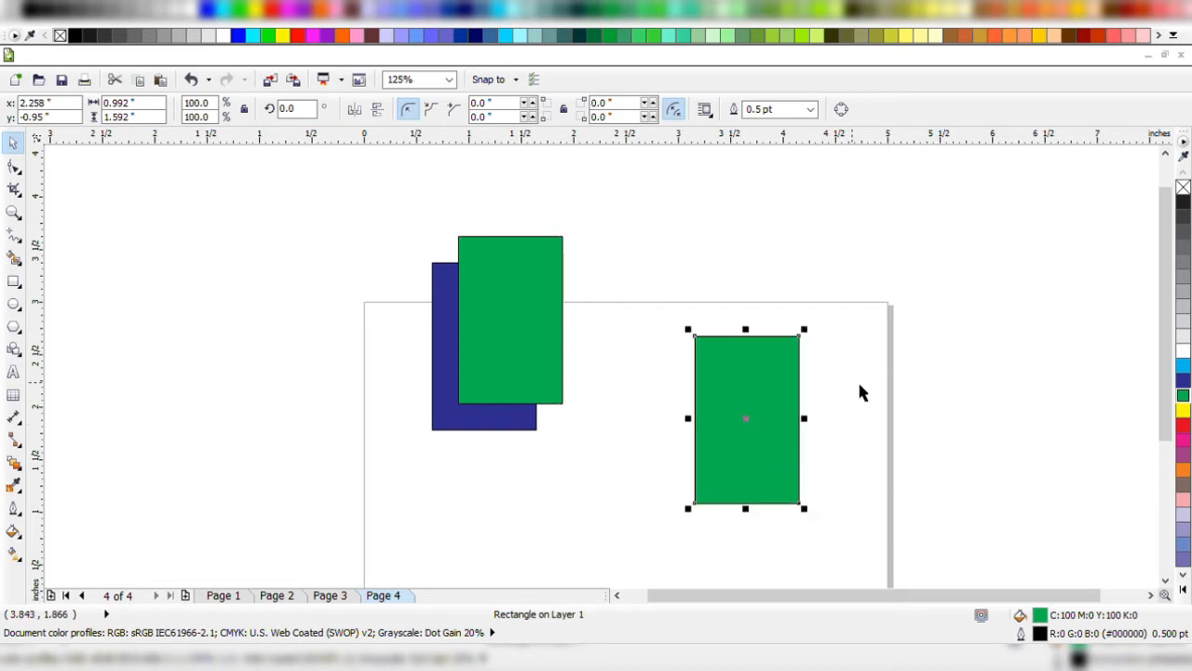
key("ctrl+r")
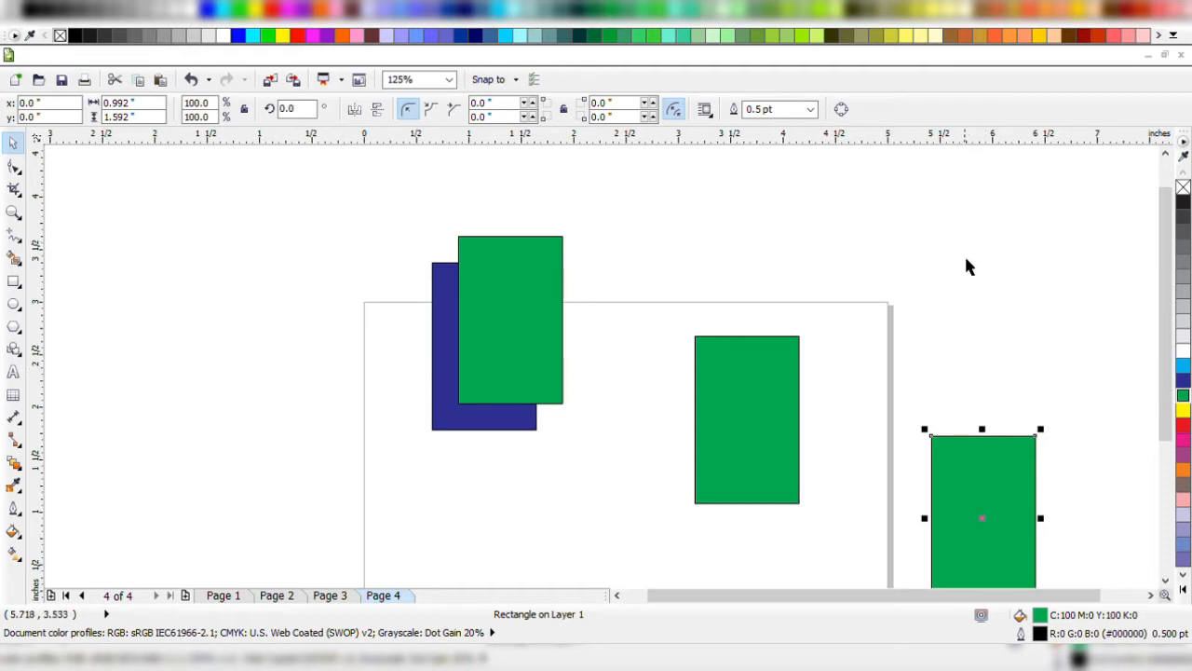
key("z")
key("F3")
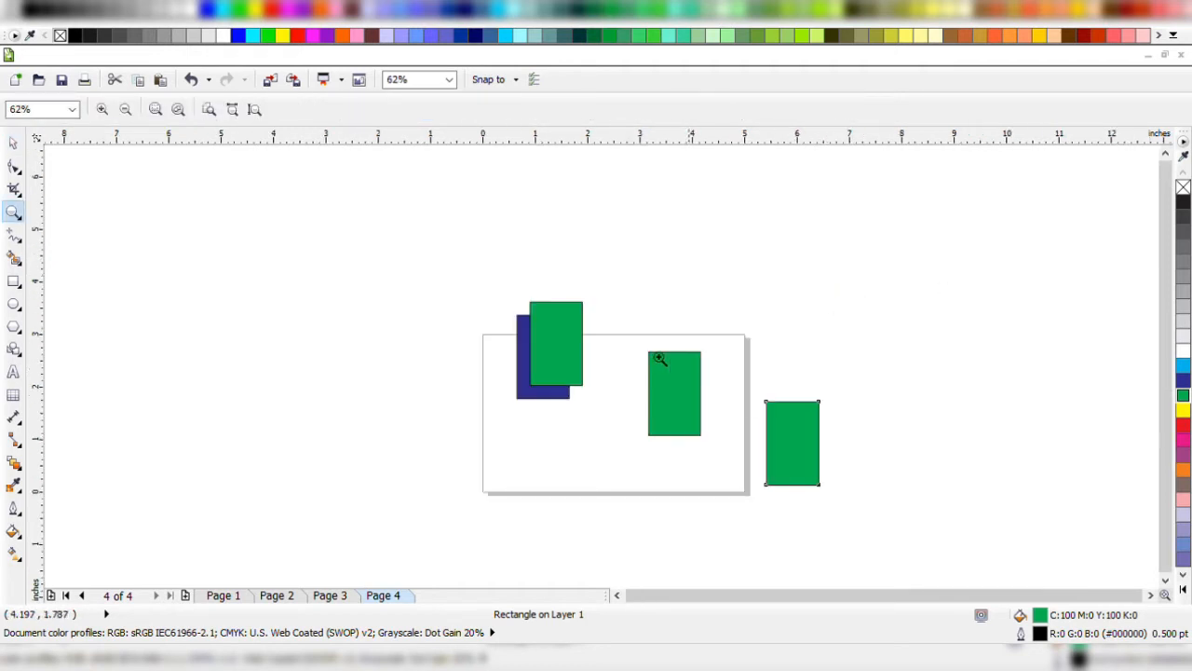
left_click_drag(629, 308, 919, 554)
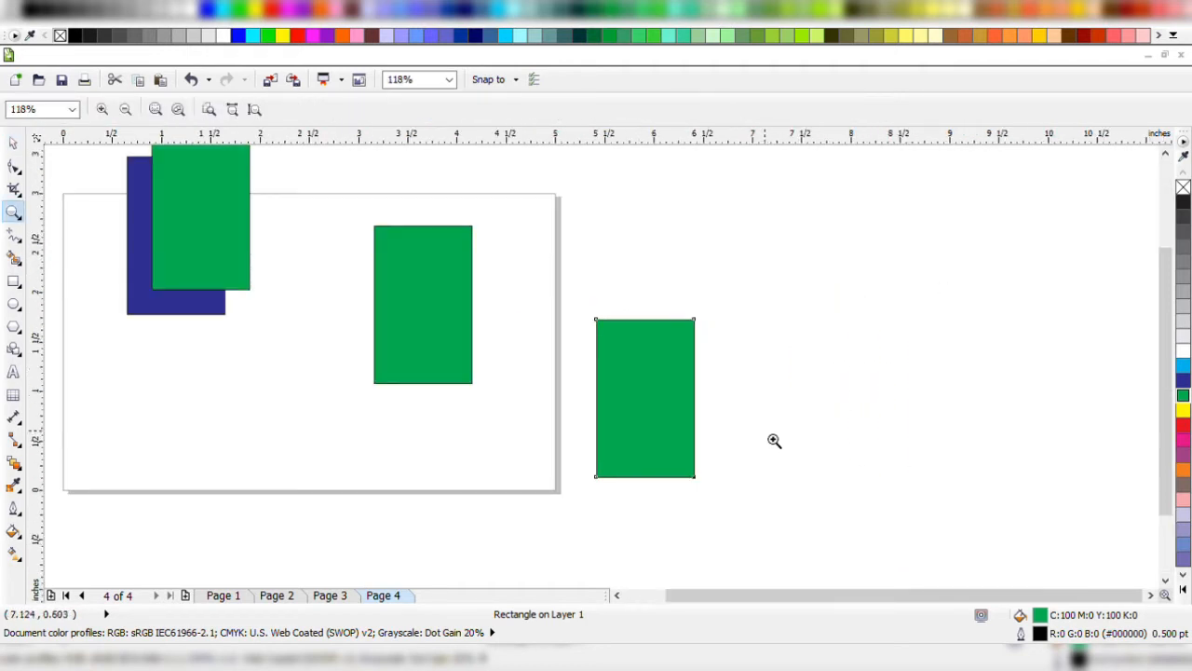
Undo the repeated copy beyond the page's right edge and deselect the remaining green rectangle.
key("ctrl+z")
key("F4")
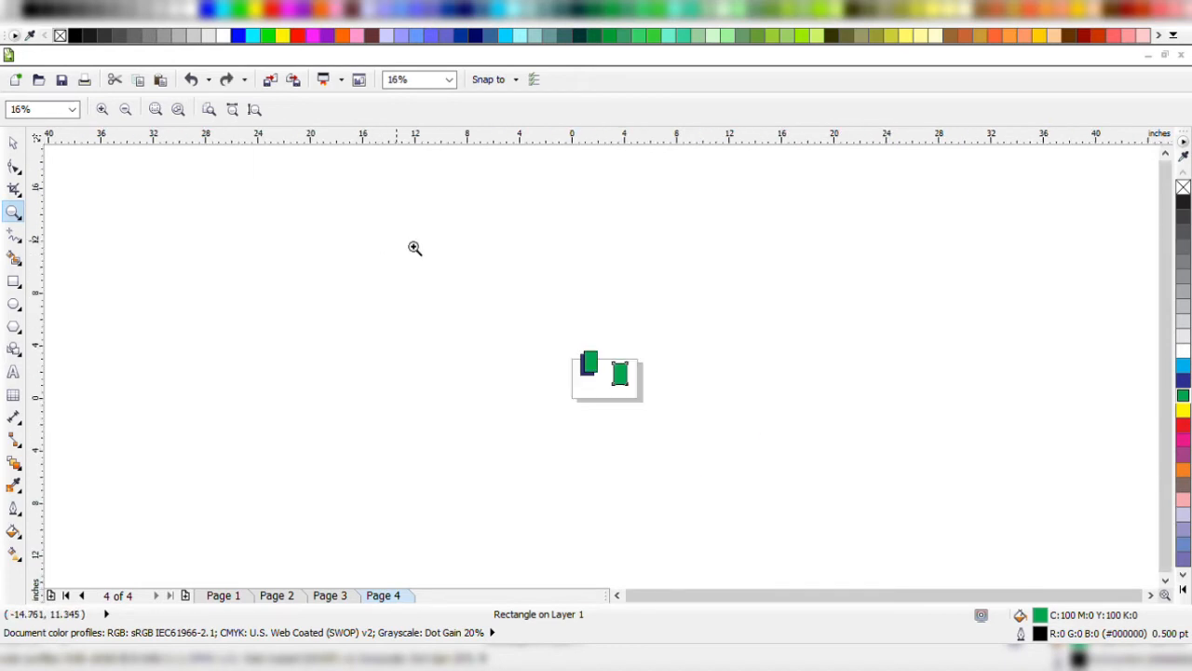
left_click_drag(532, 311, 747, 437)
key("space")
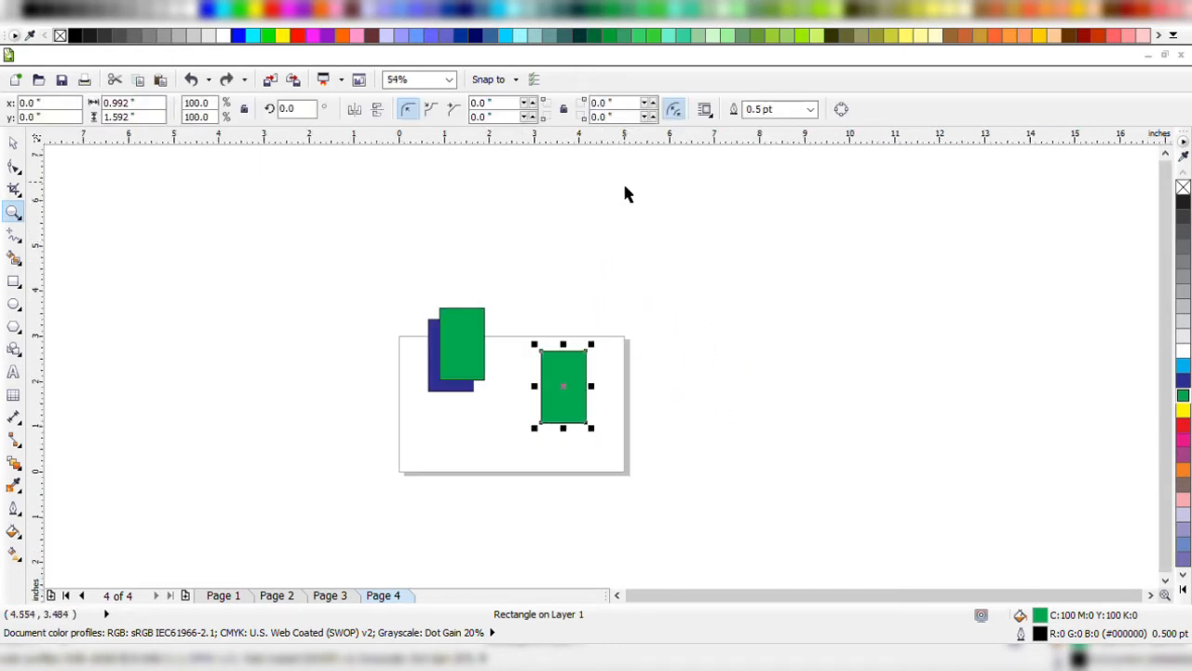
left_click(638, 246)
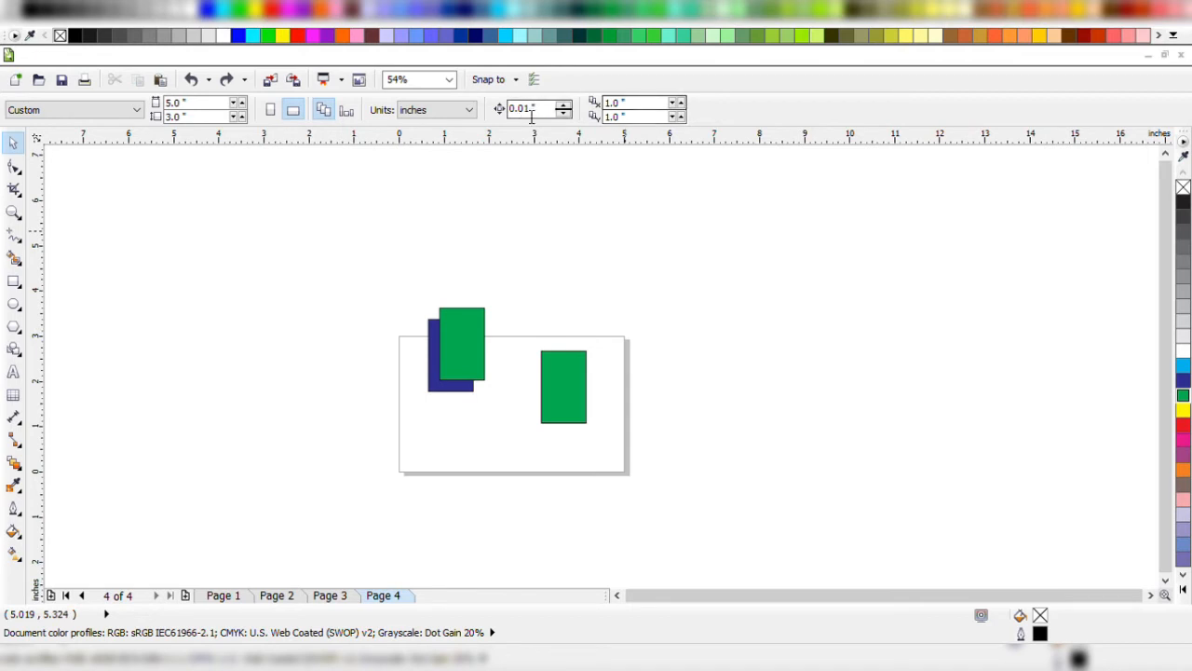
Set the horizontal and vertical duplicate distance to 0.25 inch and duplicate the green rectangle in the right part of the page.
left_click_drag(644, 104, 484, 108)
type("0.25")
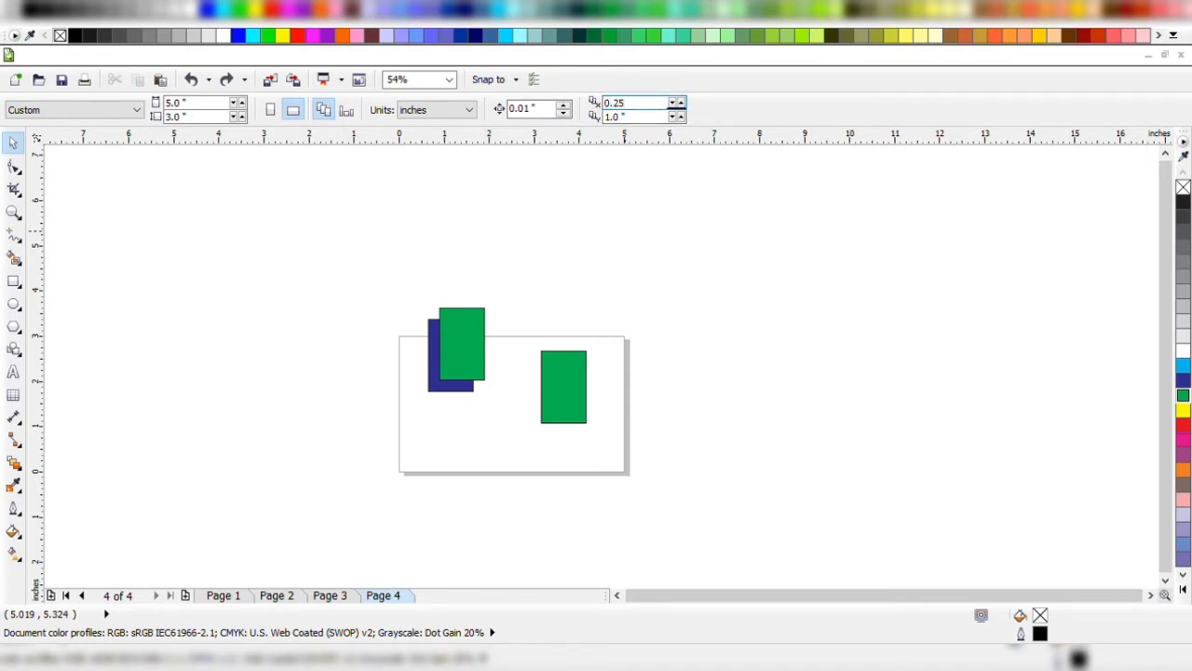
key("Tab")
type("0")
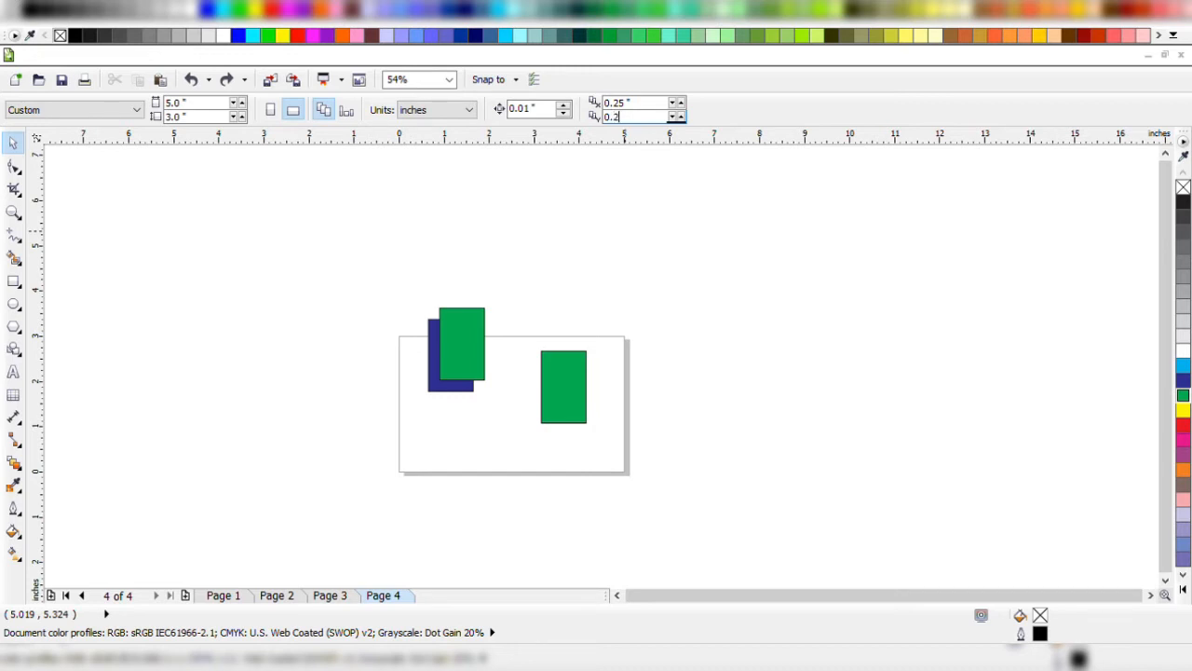
type(".25")
key("Return")
left_click(567, 391)
left_click_drag(575, 390, 569, 391)
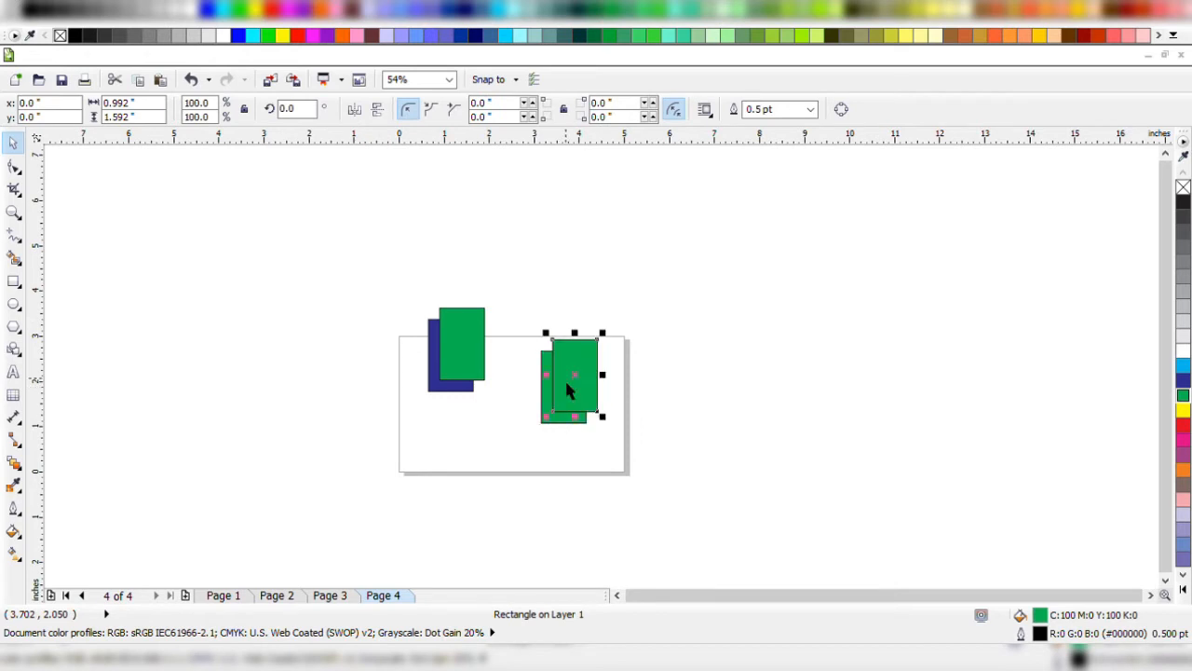
Delete all the blue and green rectangles from page 4.
key("z")
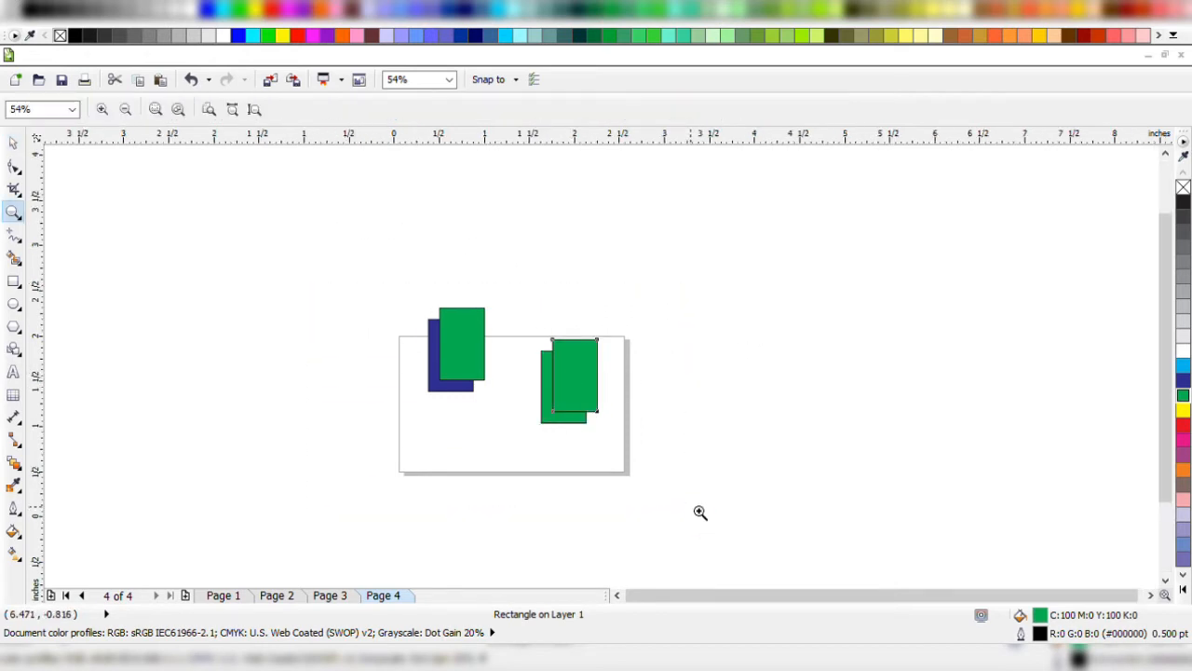
left_click_drag(827, 159, 322, 466)
key("Delete")
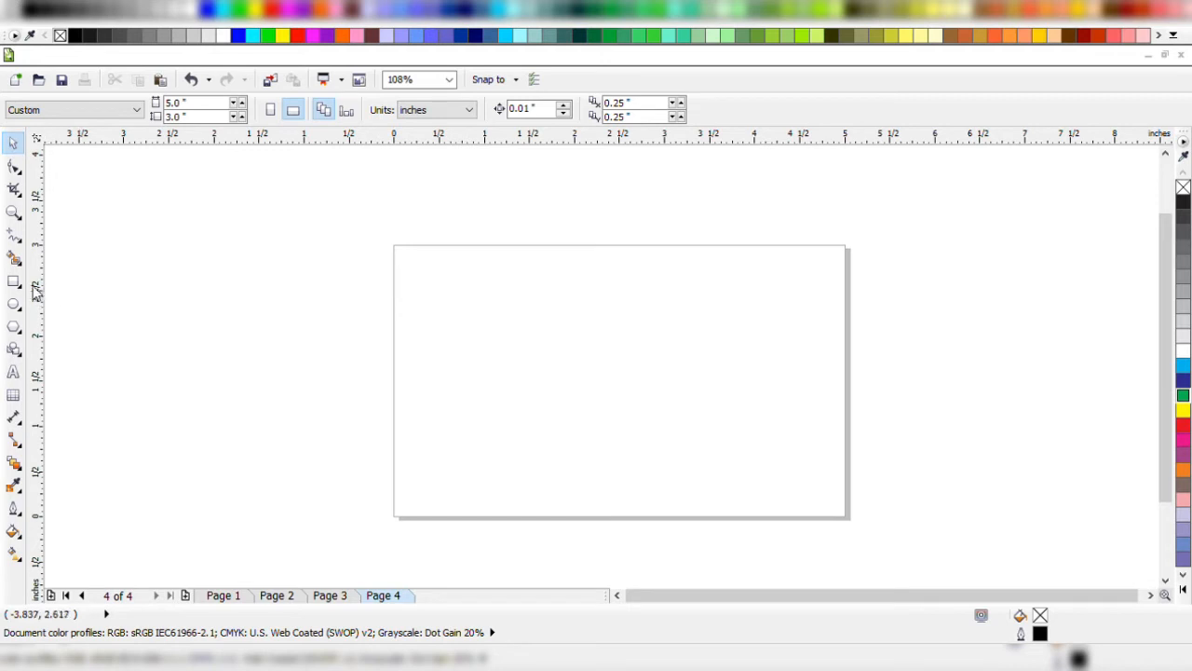
Draw a rectangle about 2.62 by 2.26 inches on the page and scale it proportionally to about 2.52 by 2.17 inches.
left_click(14, 280)
left_click_drag(415, 269, 650, 473)
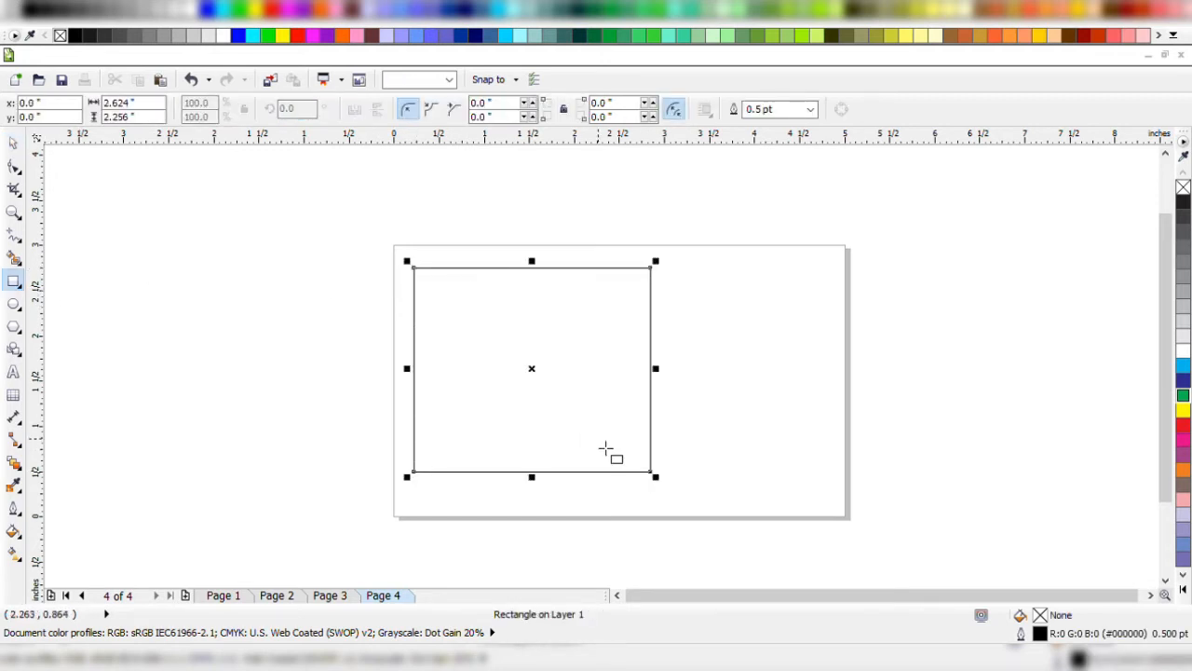
mouse_move(541, 372)
left_mouse_down()
mouse_move(783, 356)
mouse_move(572, 394)
mouse_move(604, 386)
mouse_move(598, 321)
left_mouse_up()
left_click_drag(655, 231, 710, 185)
left_click_drag(751, 227, 693, 286)
Examine the rectangle's upper-right corner up close, return to the whole page and deselect the rectangle.
key("z")
left_click_drag(578, 268, 751, 380)
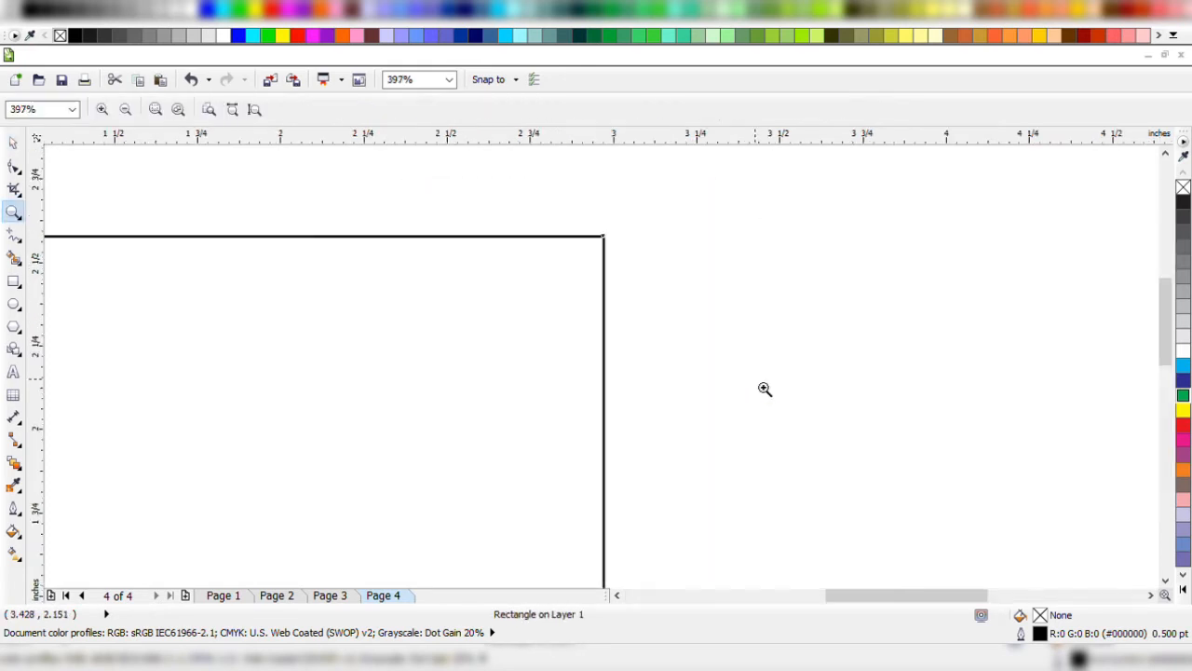
key("space")
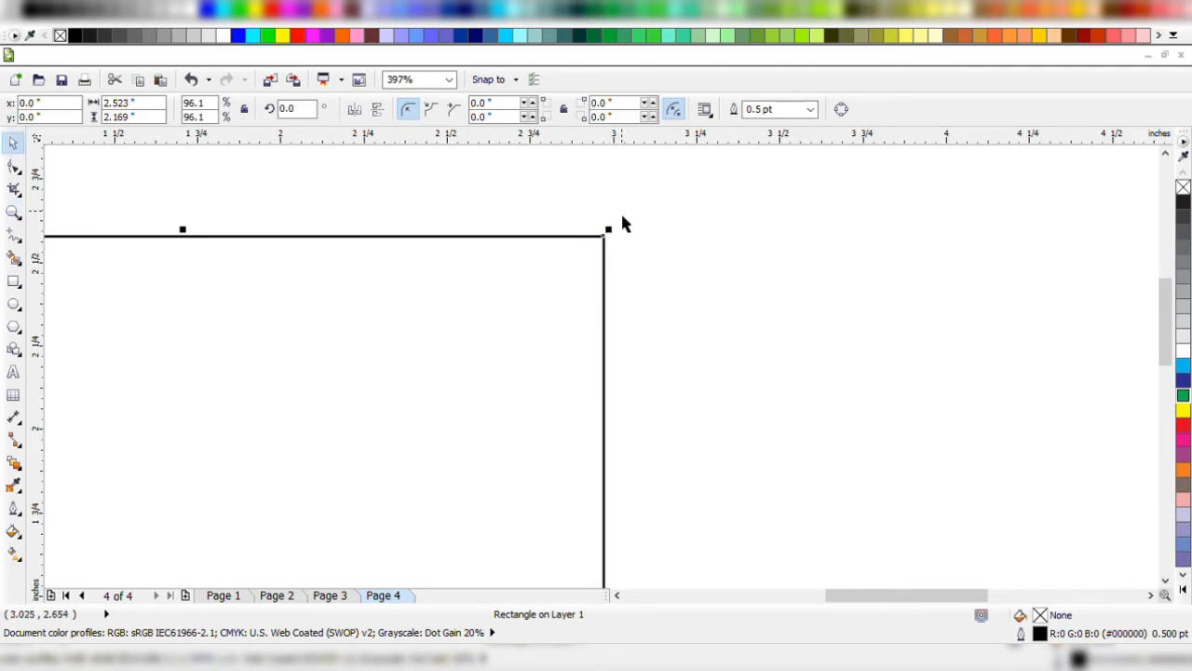
key("z")
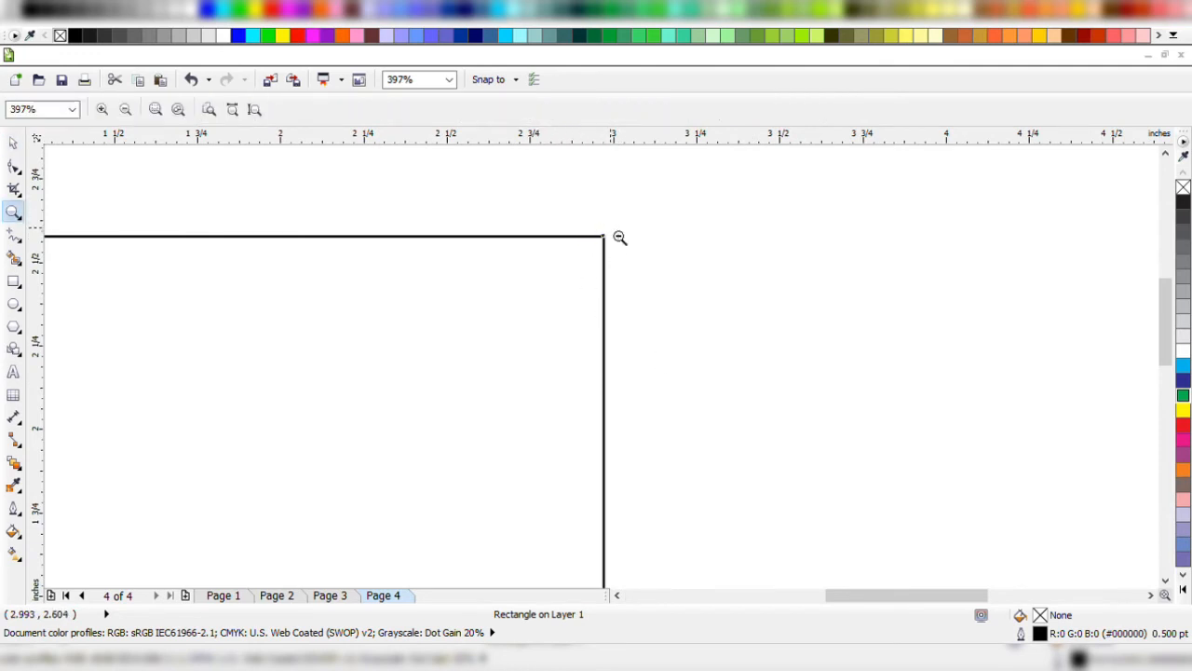
right_click(620, 238)
key("space")
key("z")
left_click_drag(348, 295, 588, 459)
key("space")
left_click(781, 333)
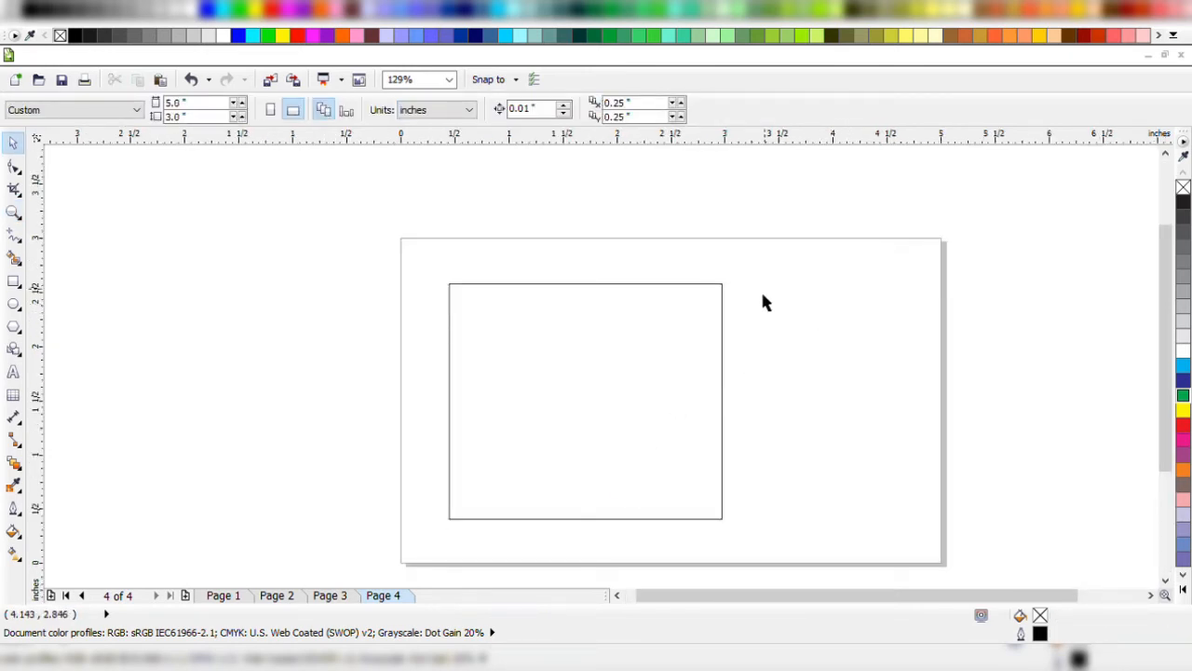
Enlarge the rectangle proportionally from its upper-right corner and stretch its height and width to about 2.86 by 2.89 inches.
left_click(678, 313)
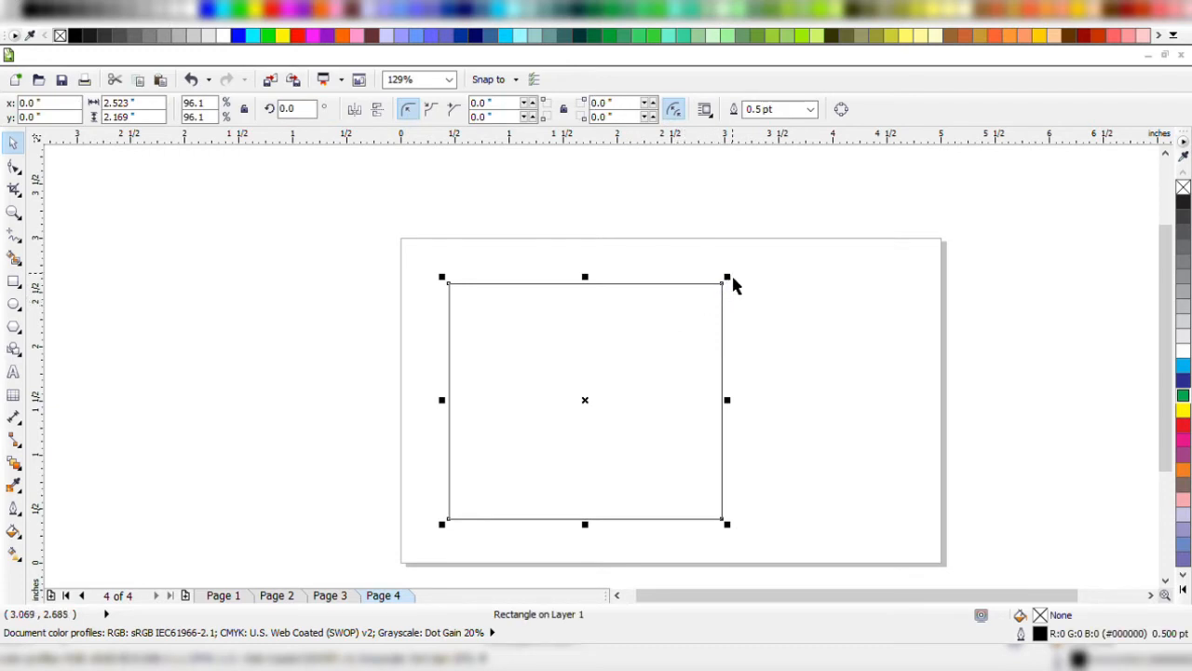
left_click_drag(731, 278, 731, 278)
left_click_drag(741, 291, 762, 265)
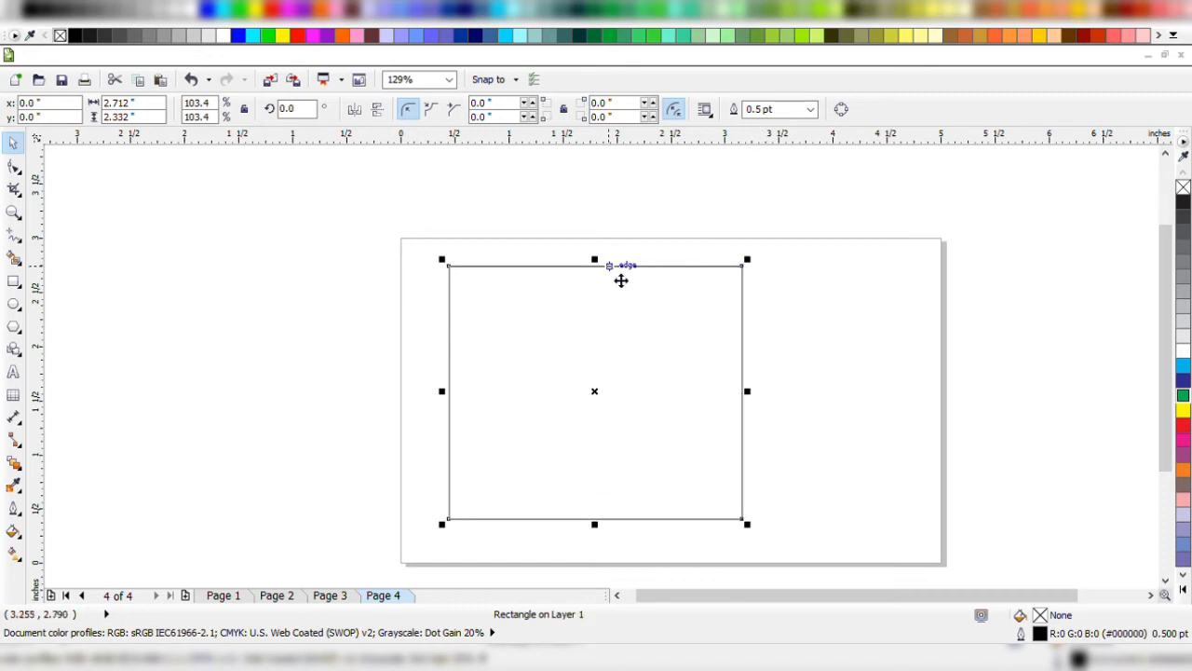
left_click_drag(607, 270, 615, 205)
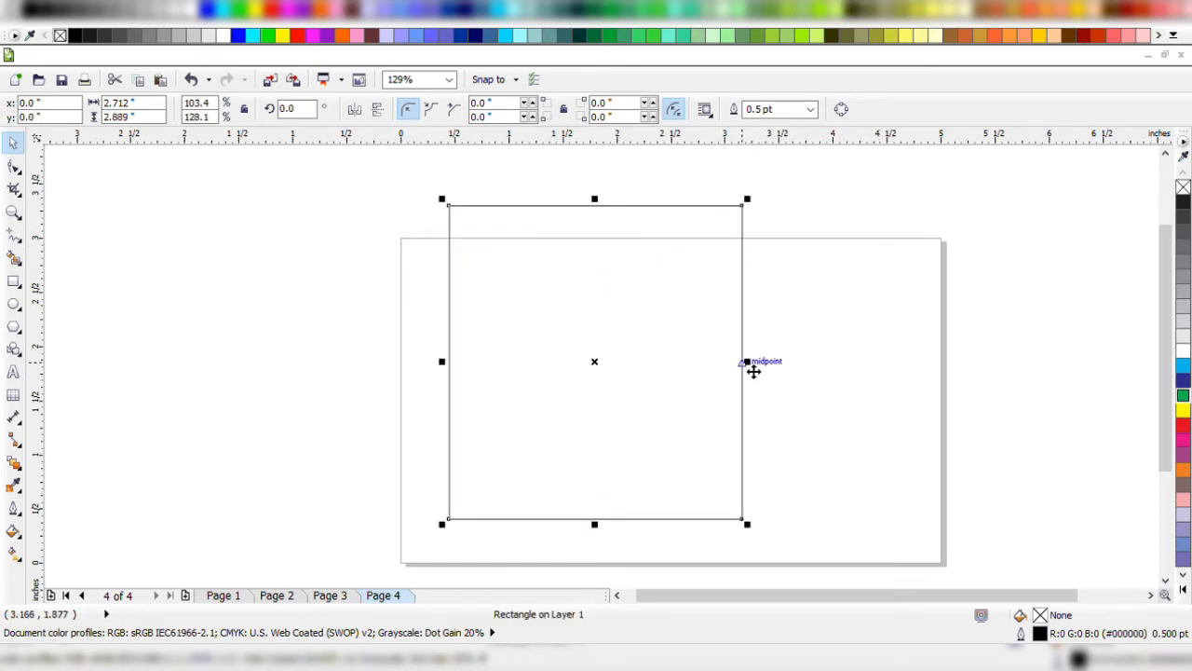
mouse_move(759, 372)
left_mouse_down()
mouse_move(952, 363)
mouse_move(649, 364)
mouse_move(759, 365)
left_mouse_up()
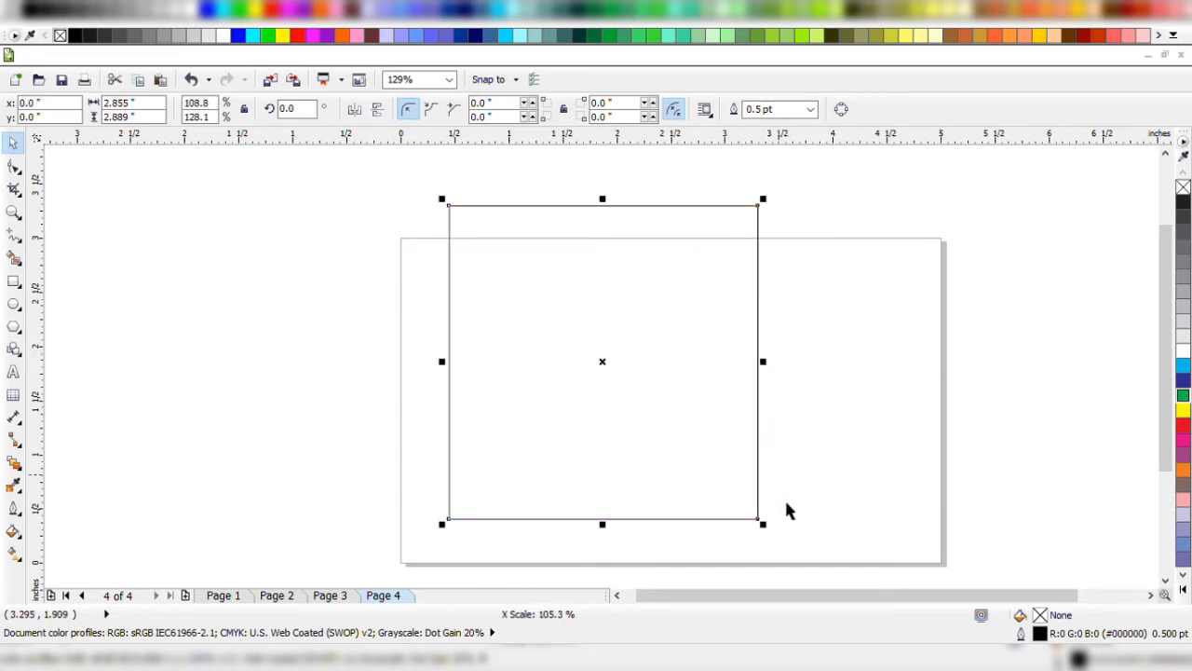
Scale the rectangle proportionally from its lower-right corner to about 2.74 by 2.78 inches and move it near the middle of the page.
left_click_drag(762, 524, 766, 550)
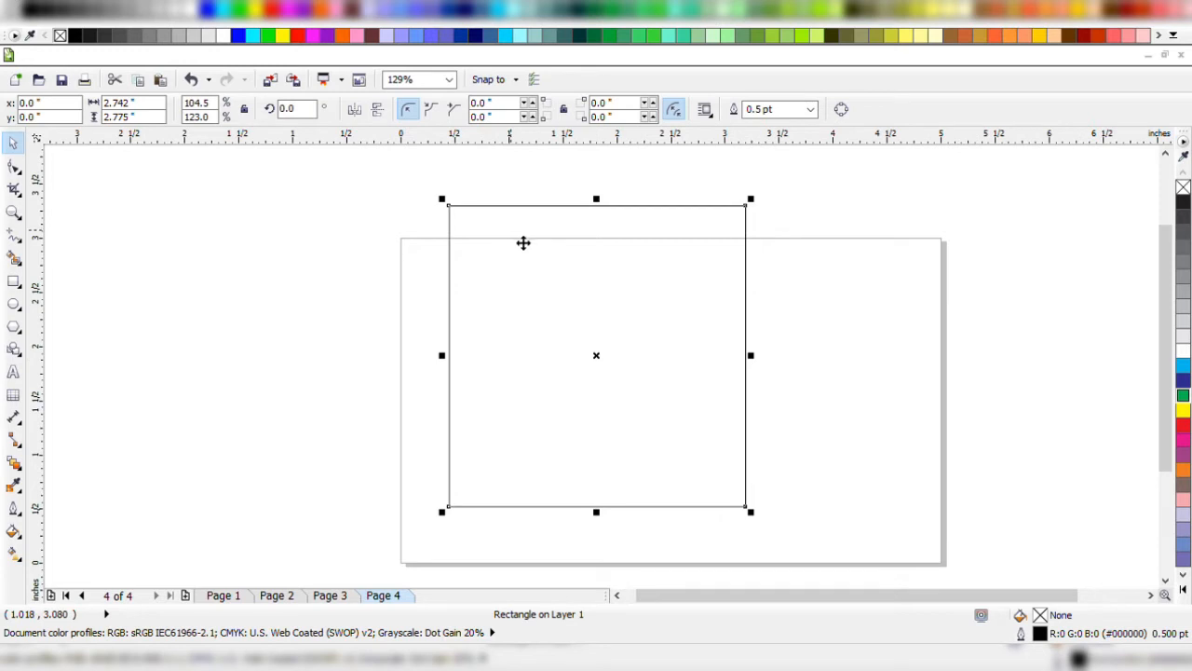
left_click_drag(521, 253, 707, 245)
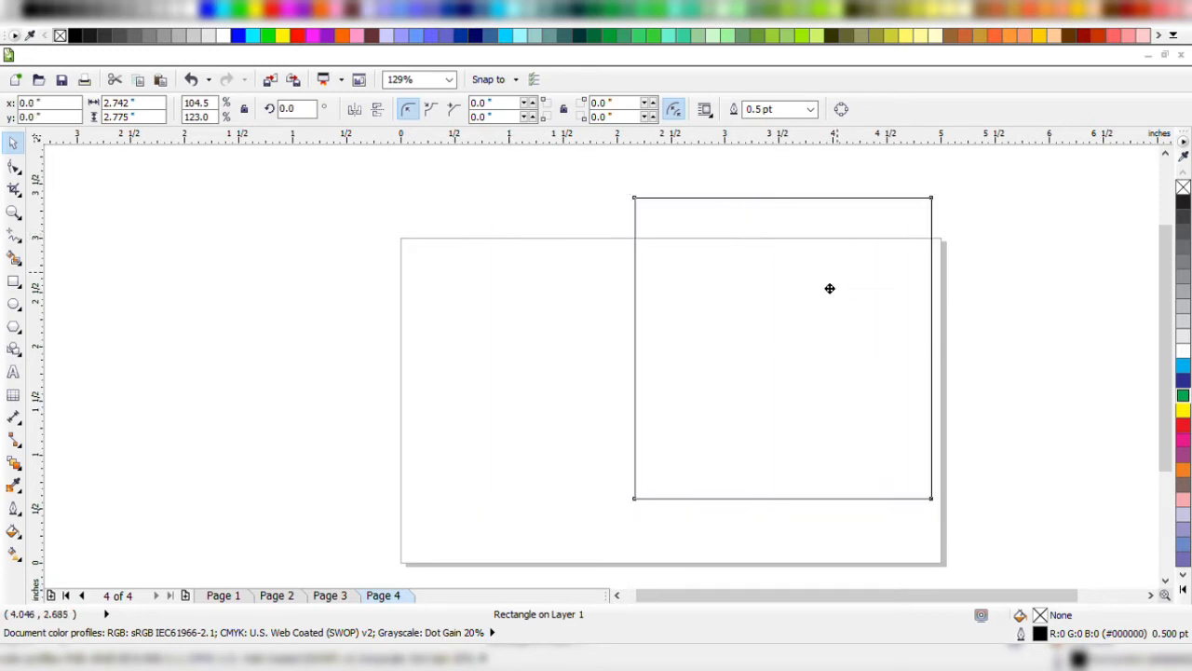
left_click_drag(830, 289, 648, 305)
left_click_drag(549, 313, 686, 319)
left_click_drag(742, 359, 634, 353)
left_click_drag(744, 273, 673, 276)
left_click_drag(573, 331, 649, 339)
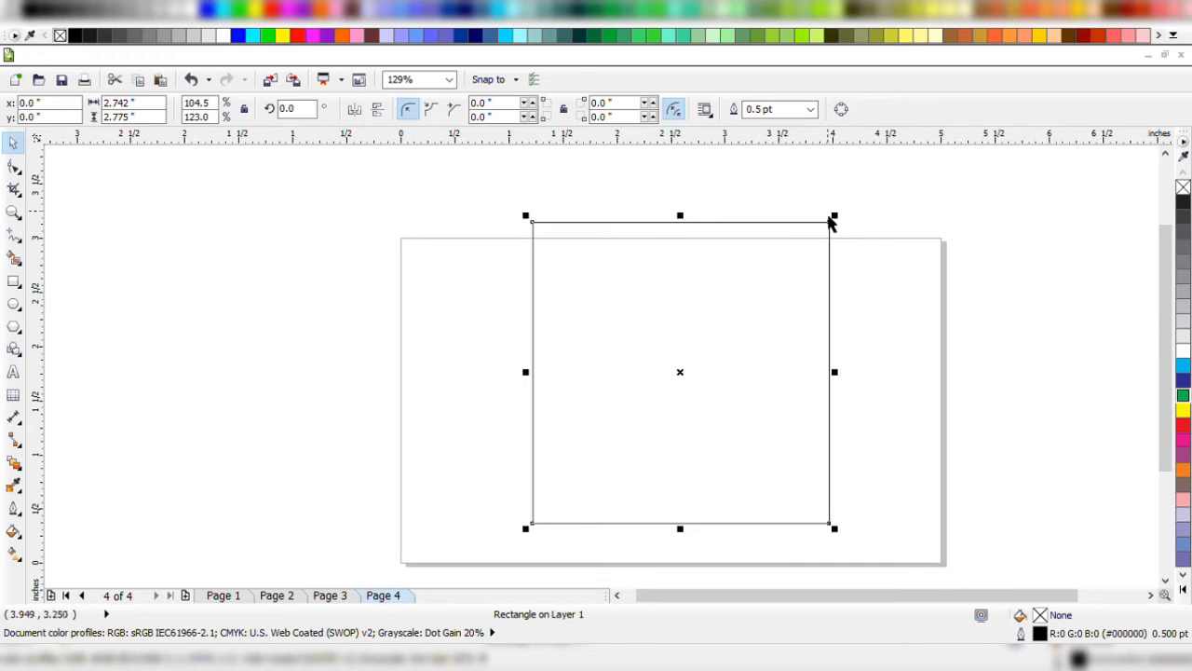
Shrink the rectangle proportionally from its upper-right corner to about 2.34 by 2.37 inches and reposition it fully inside the page.
left_click_drag(835, 218, 789, 264)
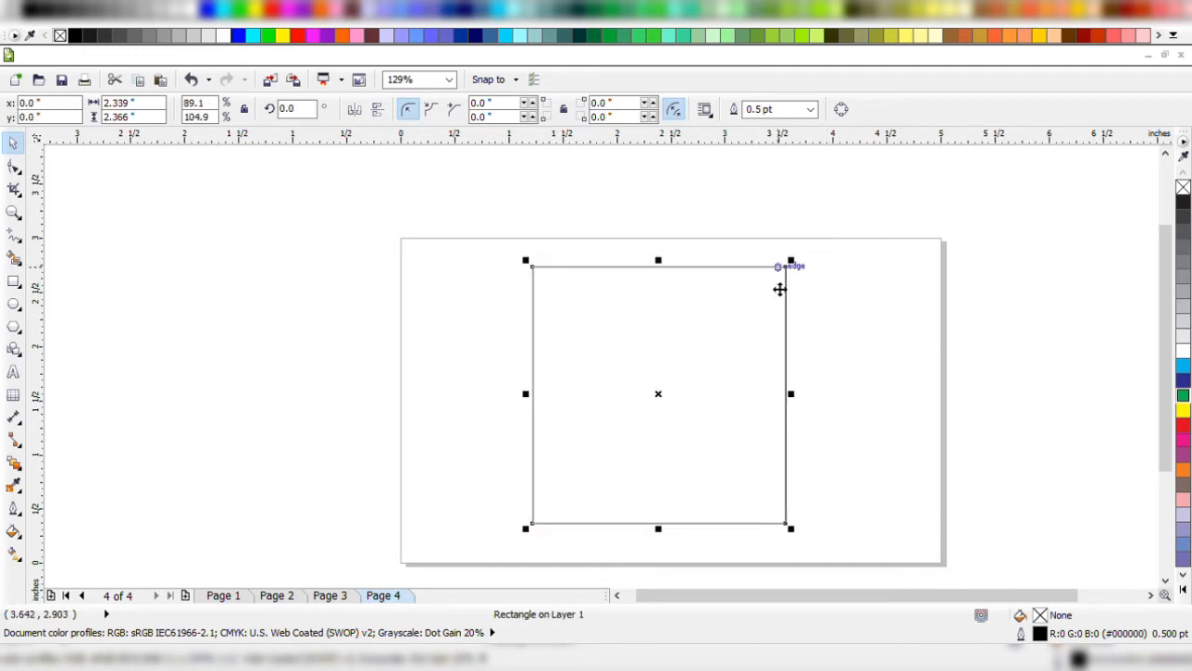
left_click_drag(724, 322, 595, 267)
left_click_drag(519, 357, 642, 390)
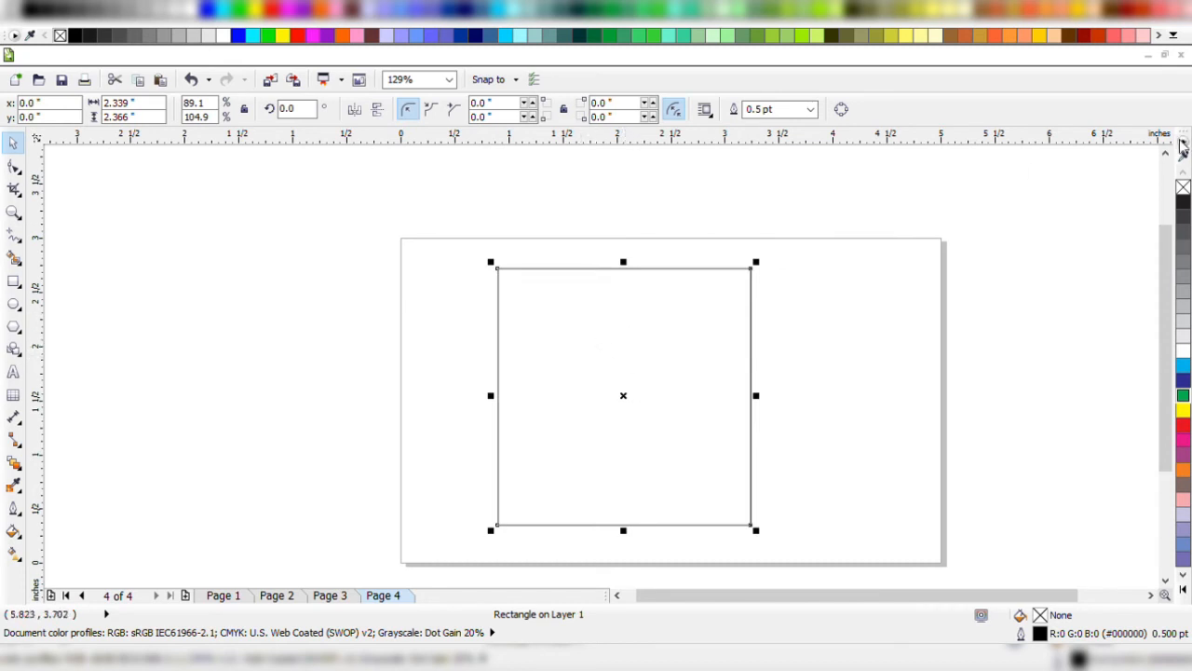
left_click(920, 256)
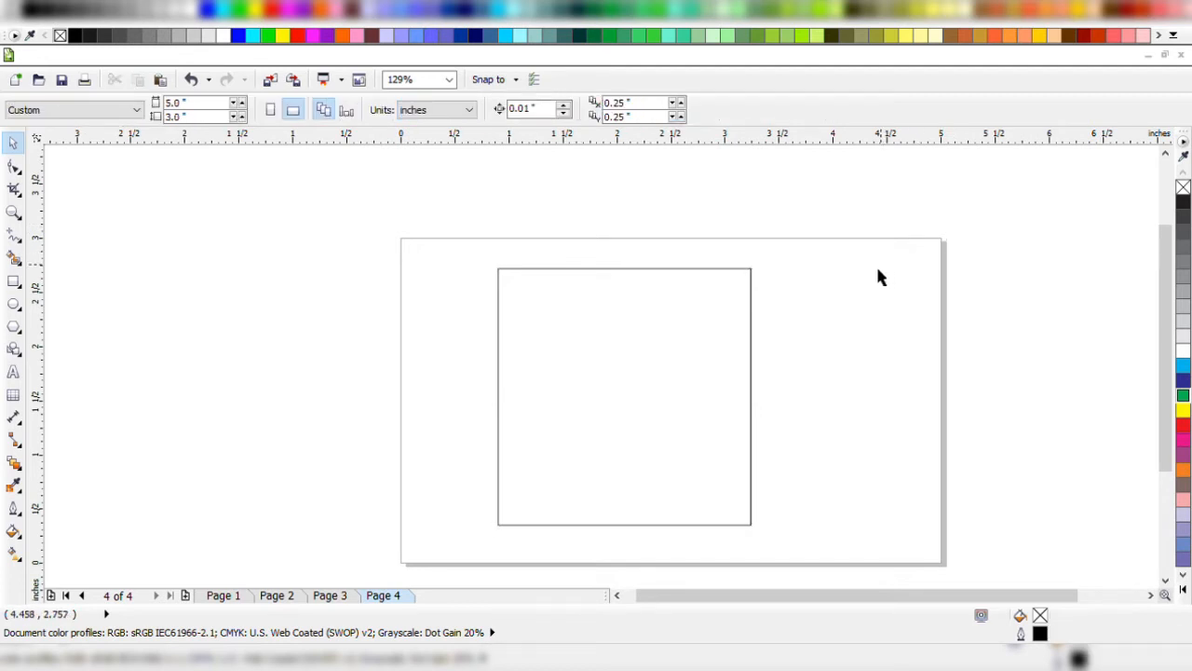
Rotate the rectangle freely about its centre in both directions from its corners and undo the last rotation.
left_click(522, 294)
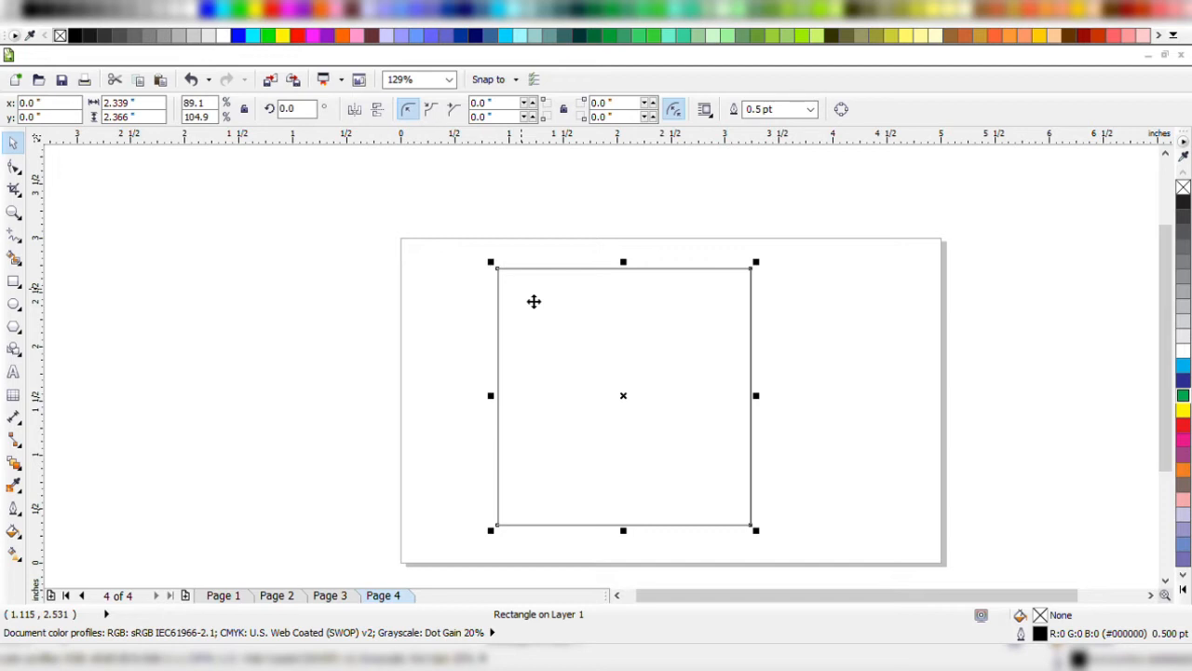
left_click(521, 291)
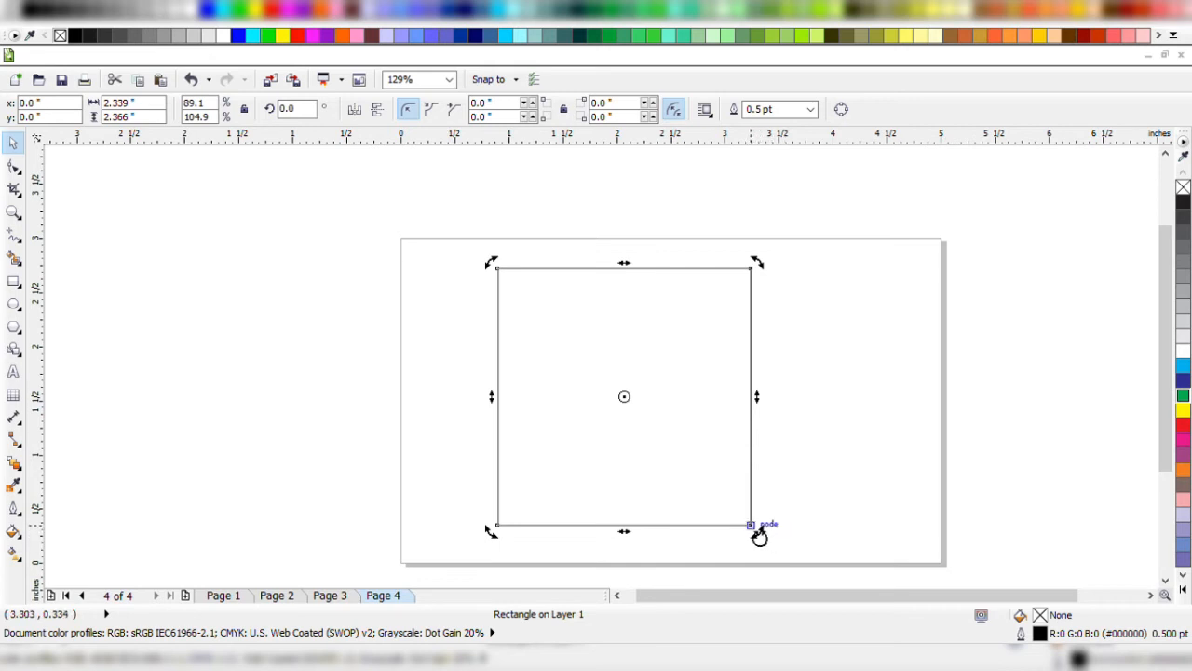
mouse_move(494, 533)
left_mouse_down()
mouse_move(502, 545)
mouse_move(457, 505)
mouse_move(436, 450)
left_mouse_up()
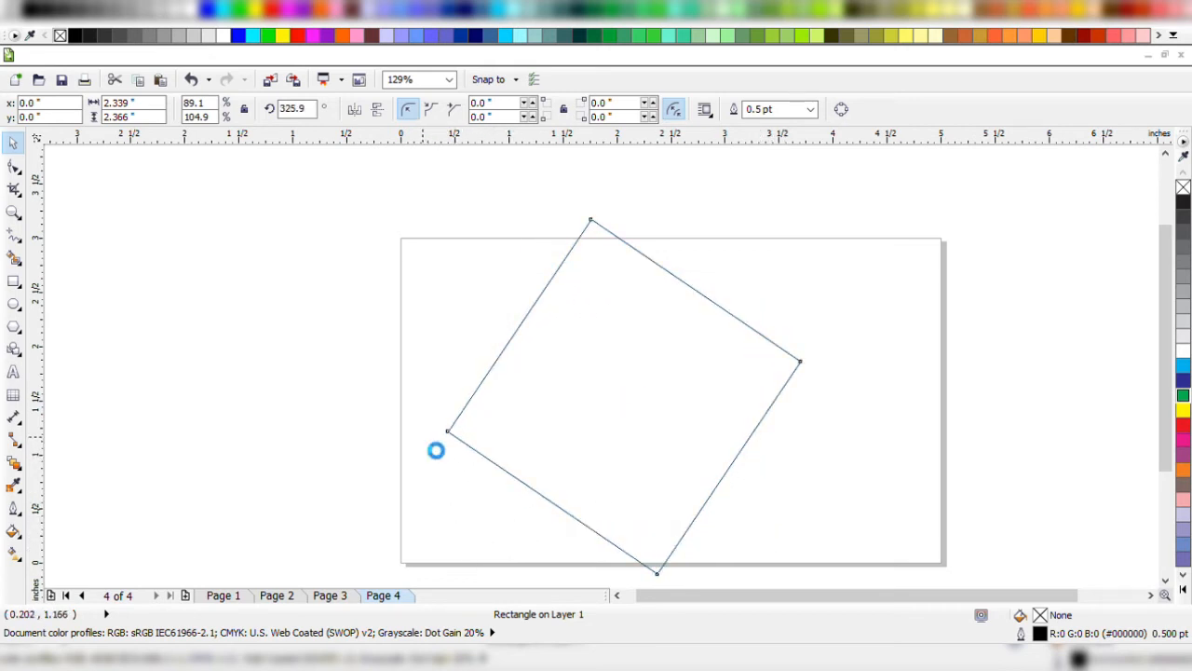
left_click_drag(807, 577, 912, 424)
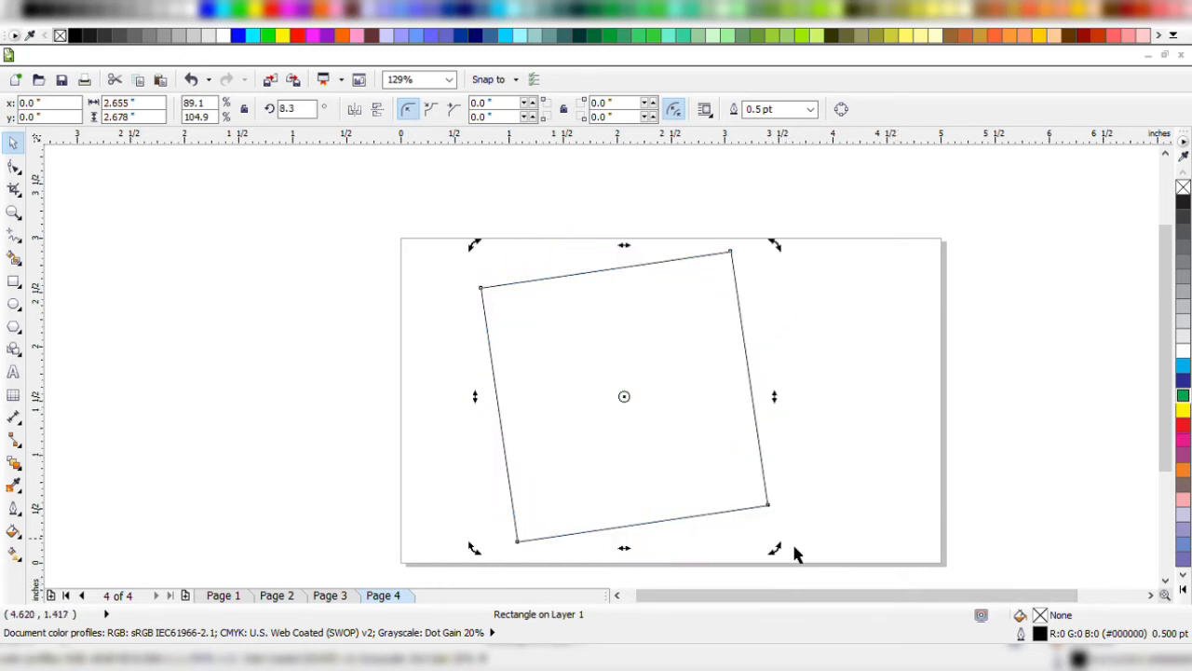
left_click_drag(786, 260, 811, 311)
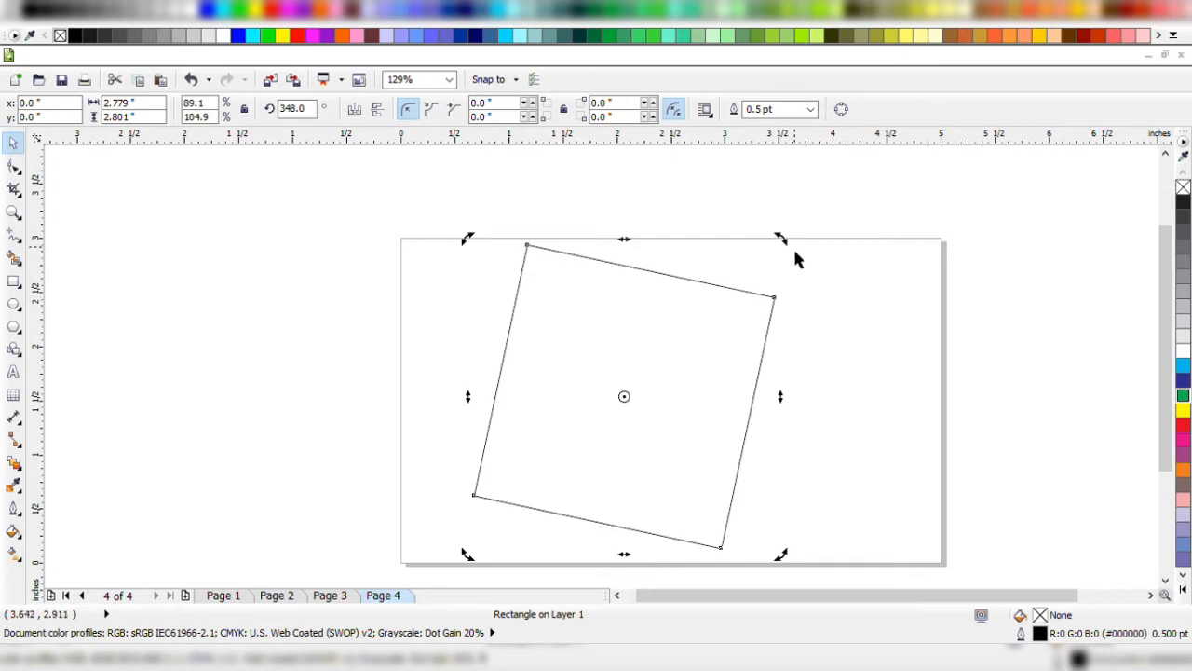
key("ctrl+z")
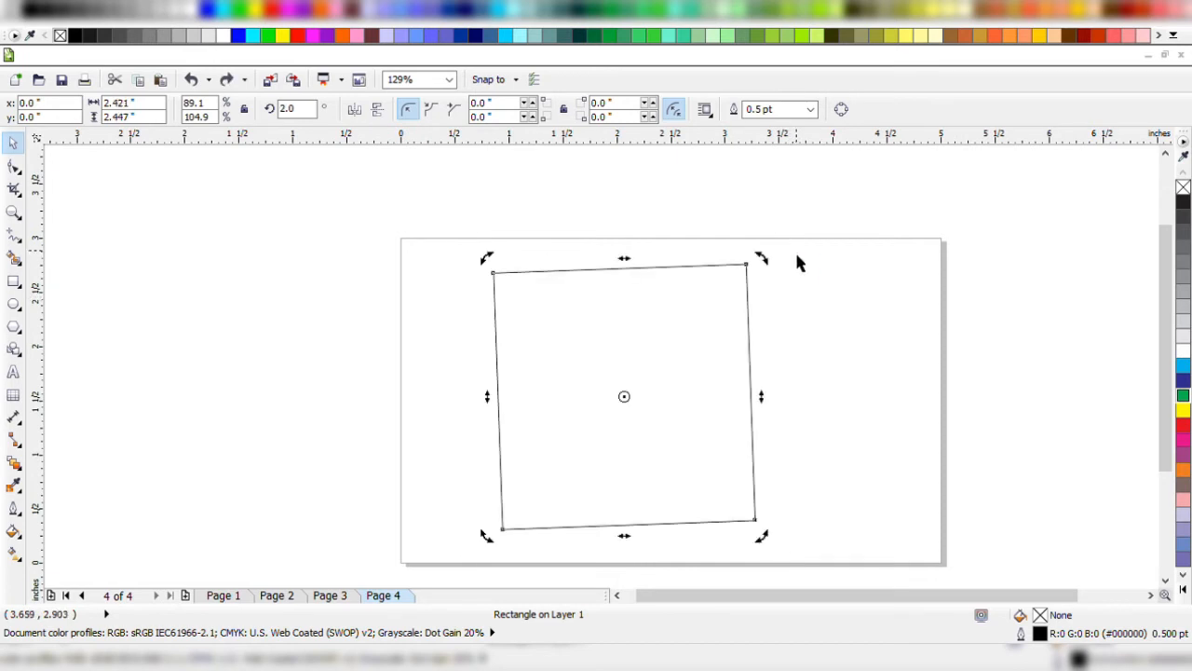
Straighten the rectangle by setting its rotation angle to 0 degrees, and reselect it.
left_click_drag(297, 110, 8, 114)
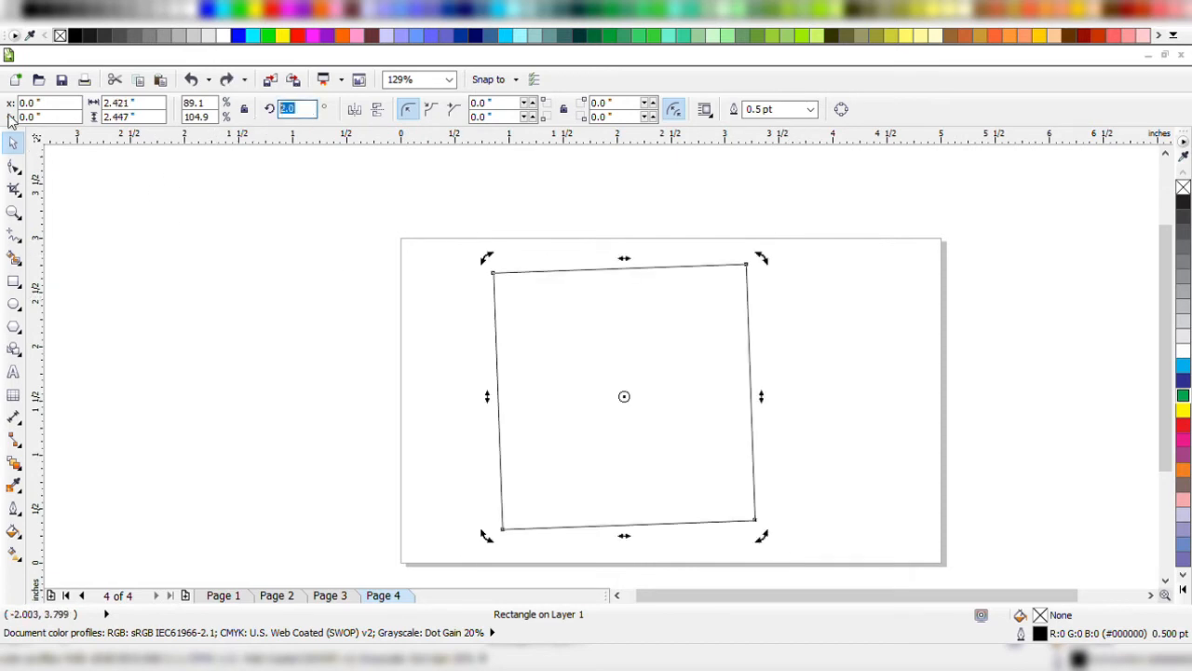
type("0")
key("Return")
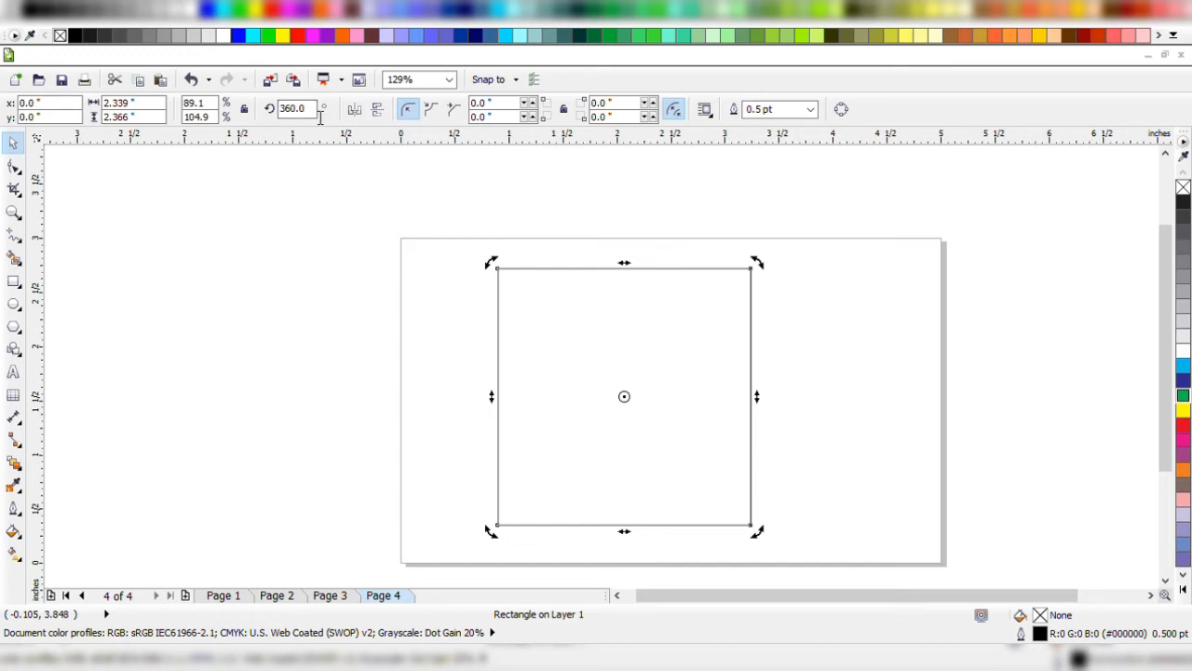
left_click(341, 264)
left_click(525, 337)
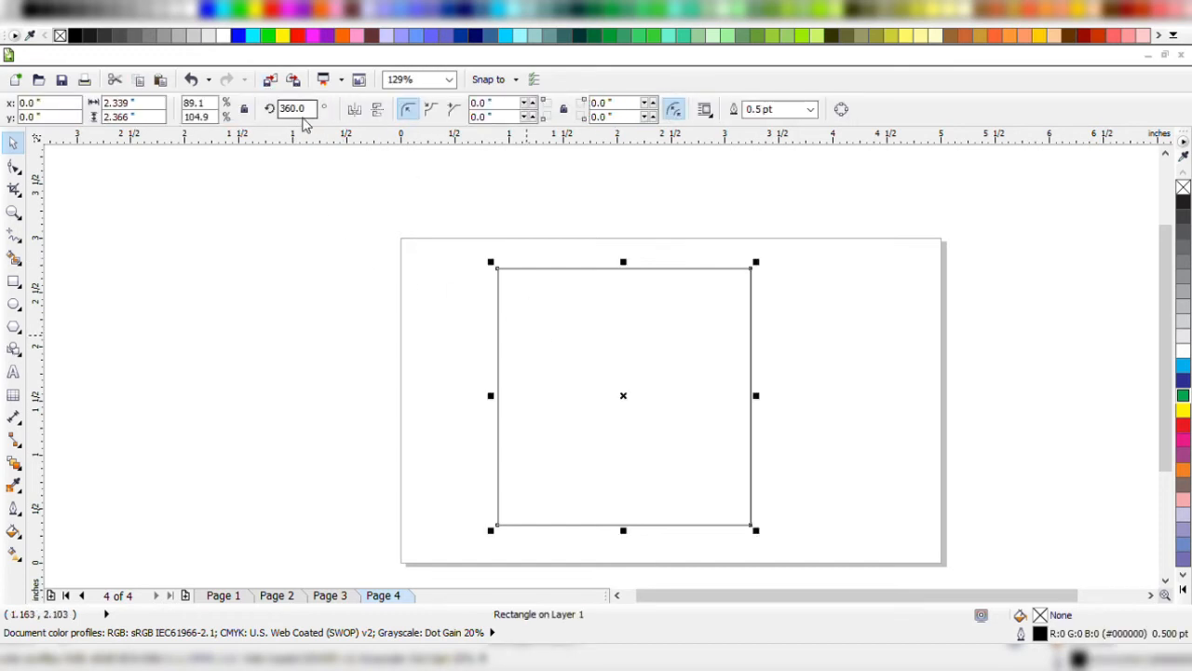
Rotate the rectangle about its centre in constrained 15-degree increments, finishing at 45 degrees.
left_click(658, 332)
left_click_drag(772, 272, 773, 275)
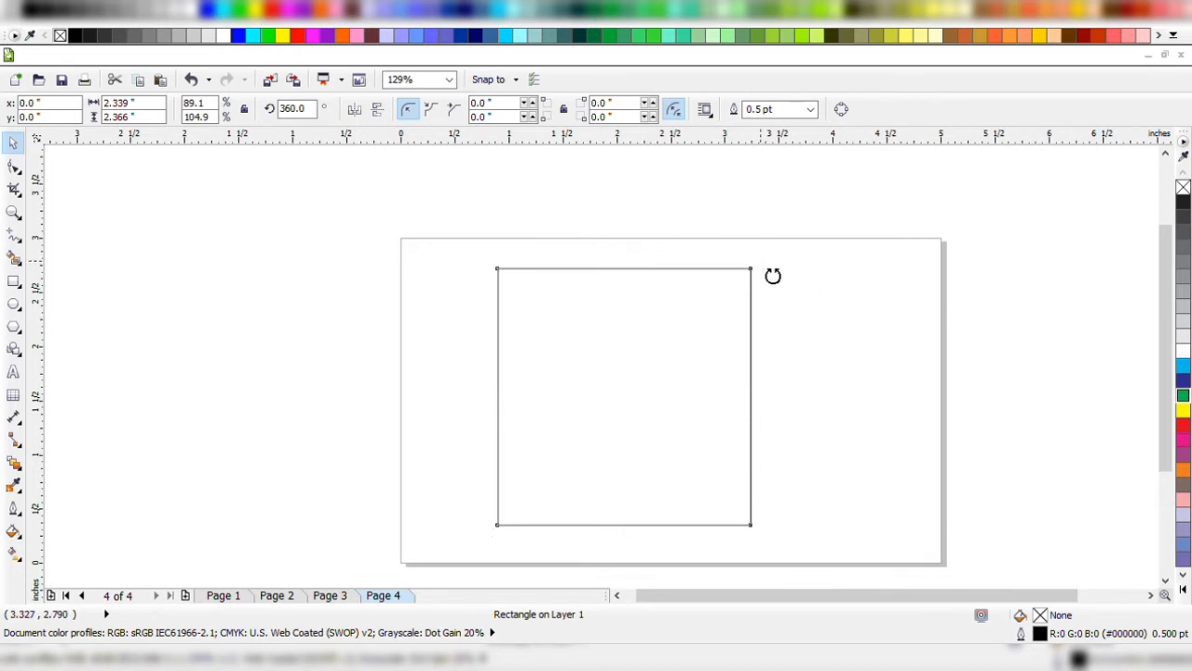
left_click_drag(773, 276, 757, 242)
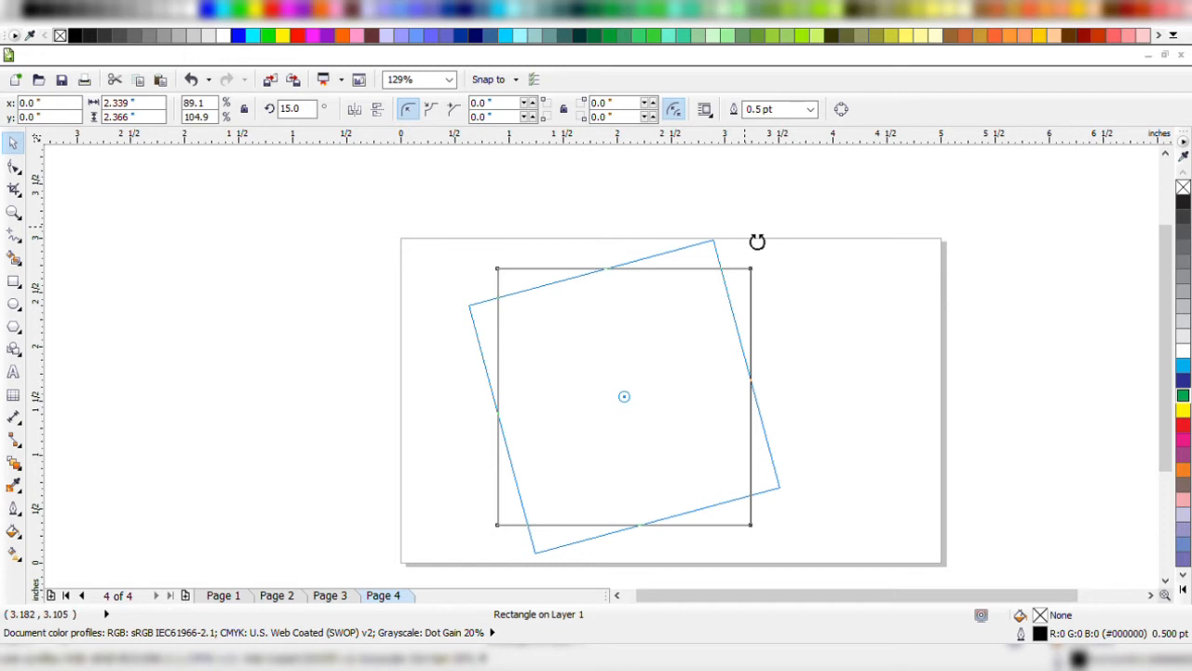
left_click_drag(757, 241, 511, 276)
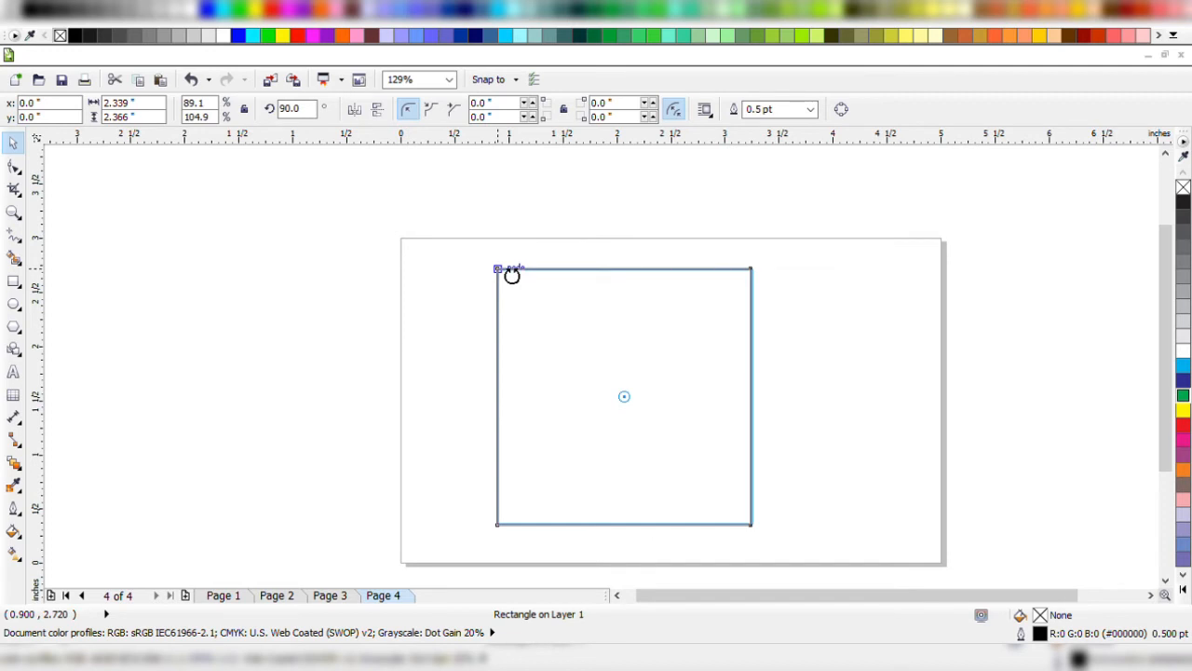
left_click_drag(511, 276, 623, 221)
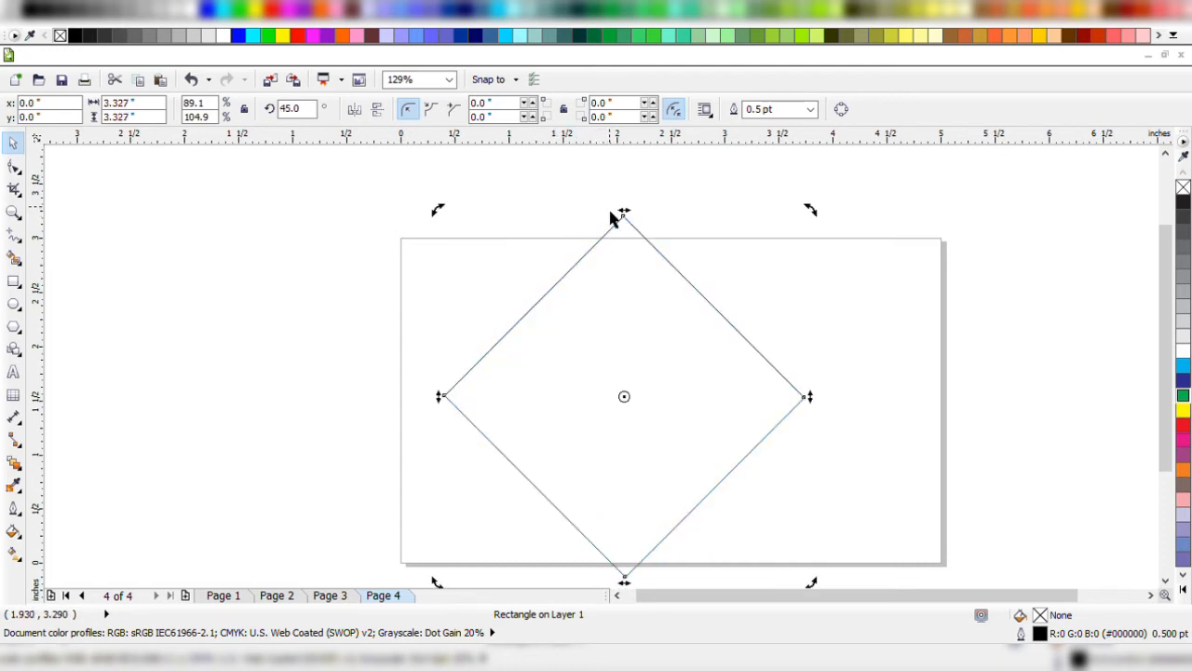
Shrink the rotated rectangle proportionally to about 2.75 inches across its corners and centre it on the page.
left_click(720, 356)
left_click_drag(693, 425, 704, 386)
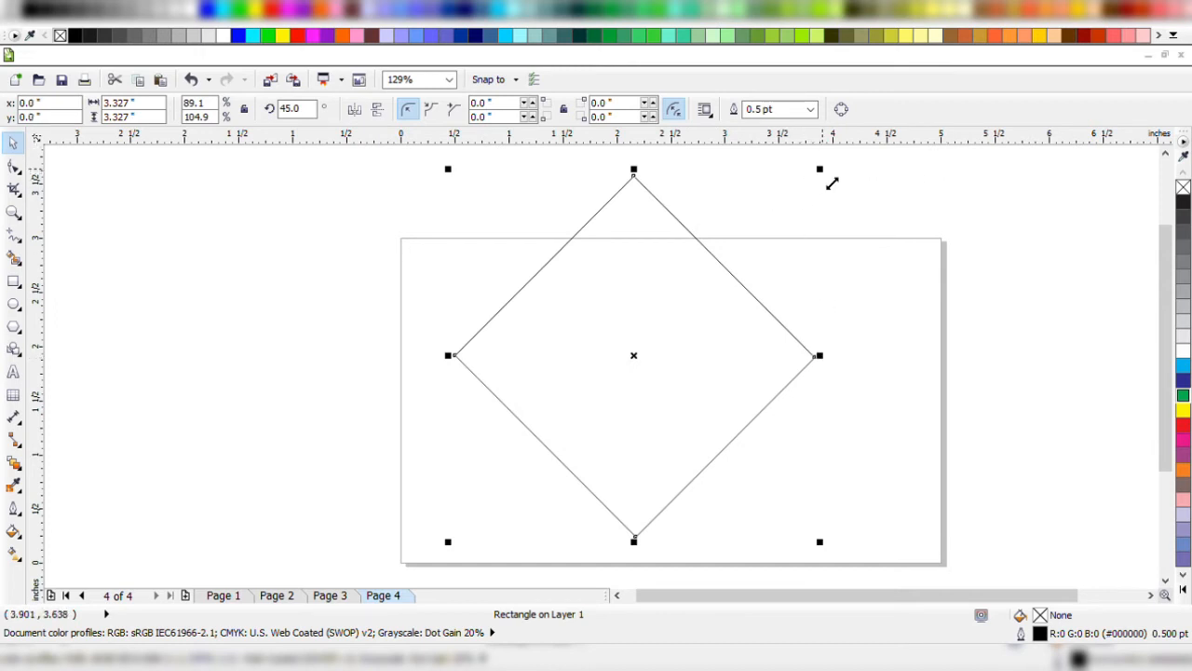
left_click_drag(828, 177, 754, 237)
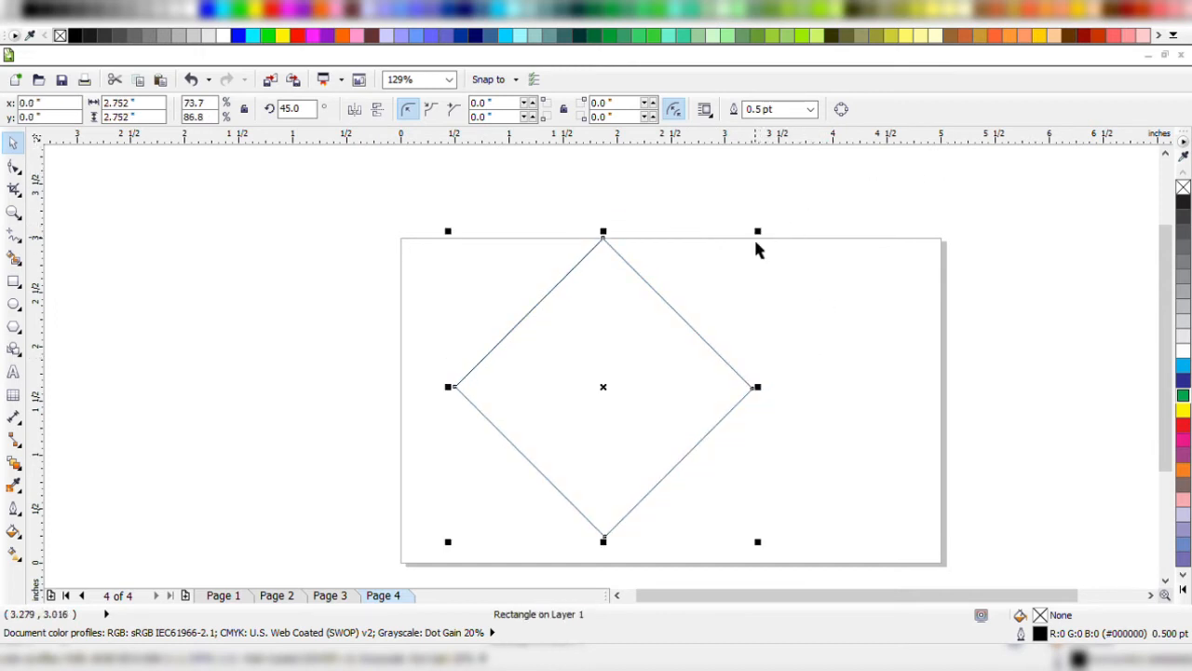
key("p")
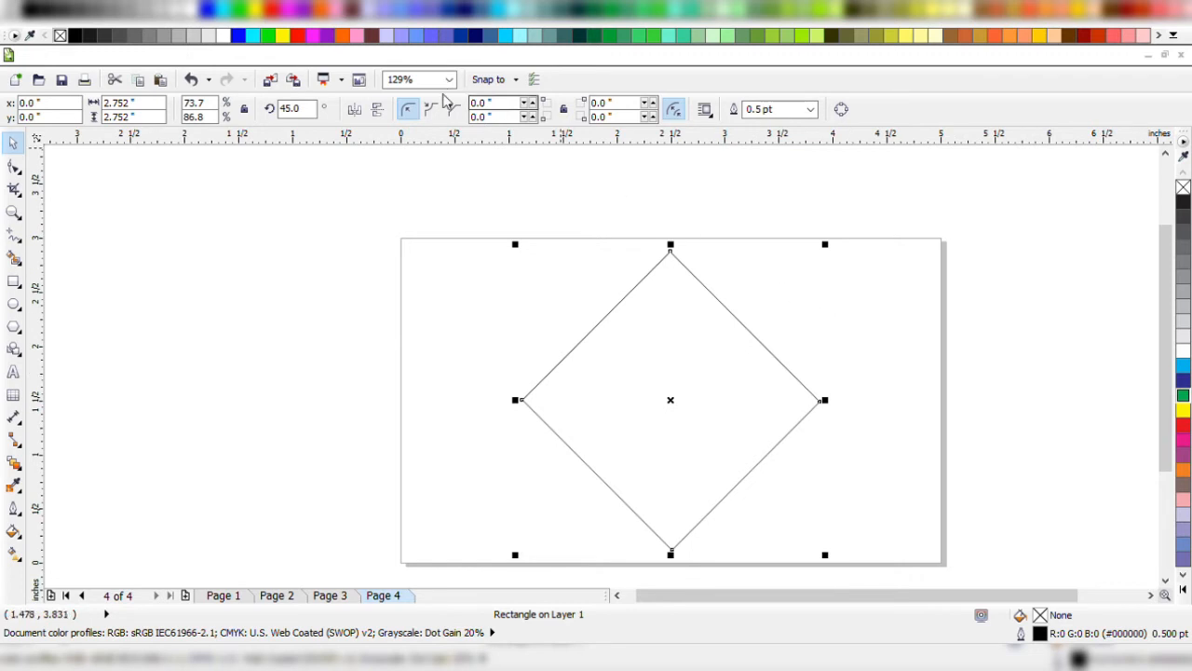
Undo the centring, scaling, move and 45-degree rotation of the rectangle.
key("ctrl+z")
key("ctrl+z")
key("ctrl+z")
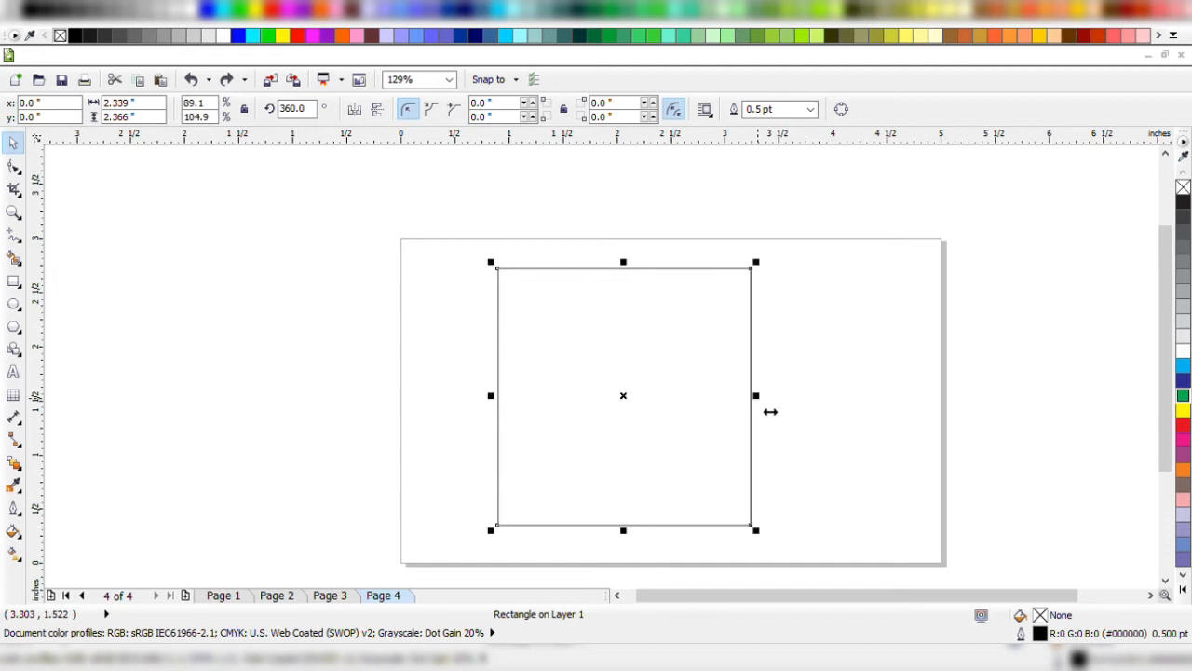
Try widening the rectangle from its right side to about 4.93 inches, and undo the stretch.
left_click_drag(770, 410, 1037, 399)
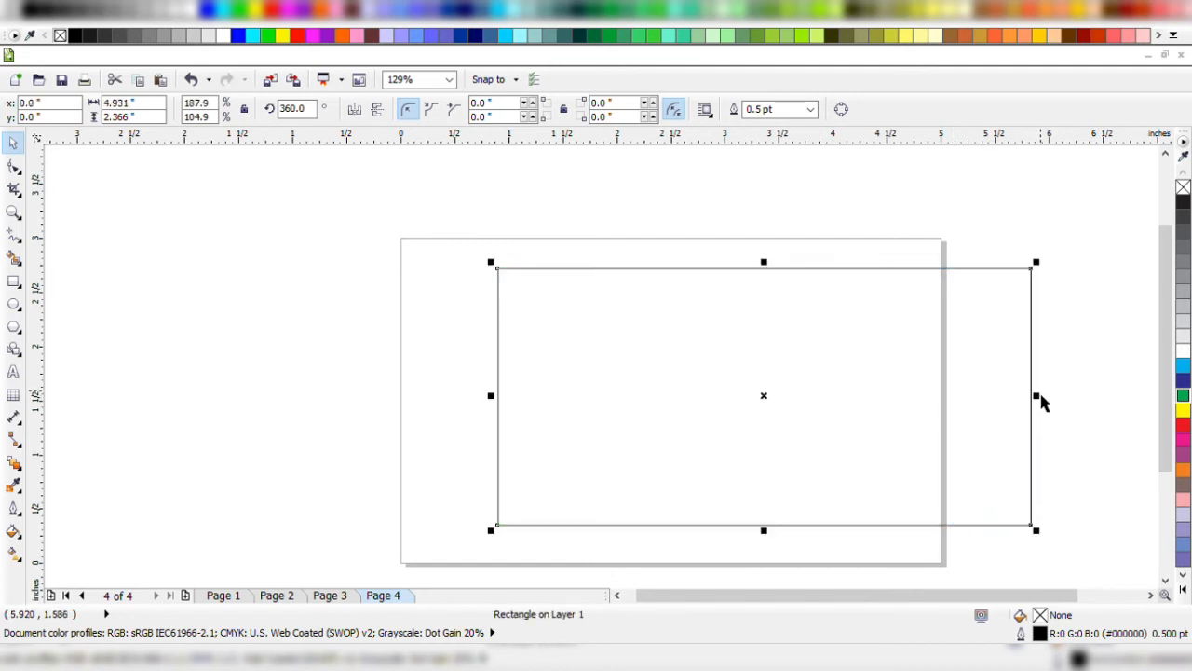
key("ctrl+z")
Centre the rectangle on the page and resize it symmetrically about its centre to about 1.67 by 2.16 inches.
key("p")
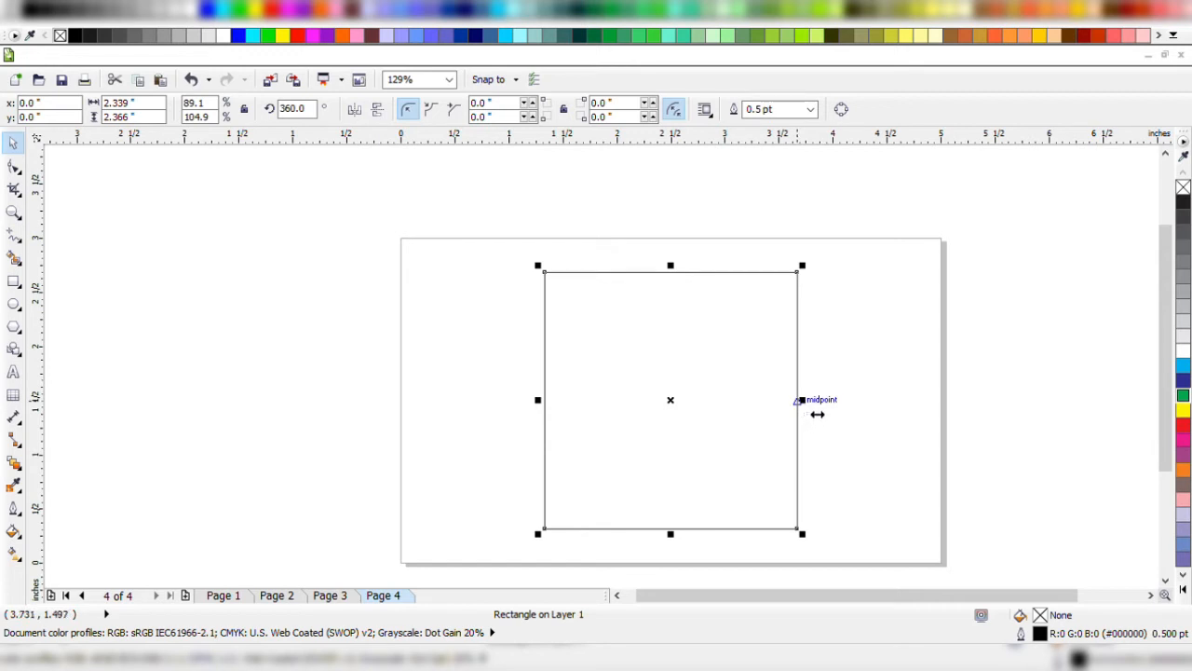
left_click_drag(817, 414, 790, 382)
left_click_drag(776, 400, 885, 425)
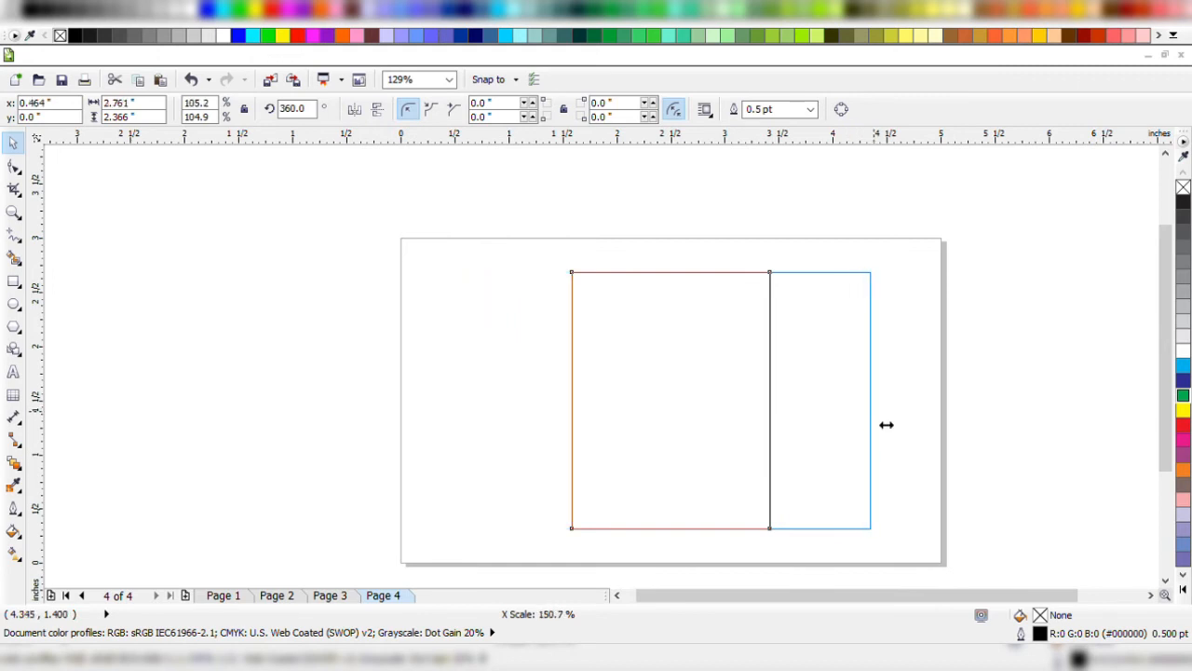
left_click_drag(886, 425, 883, 425)
key("ctrl+z")
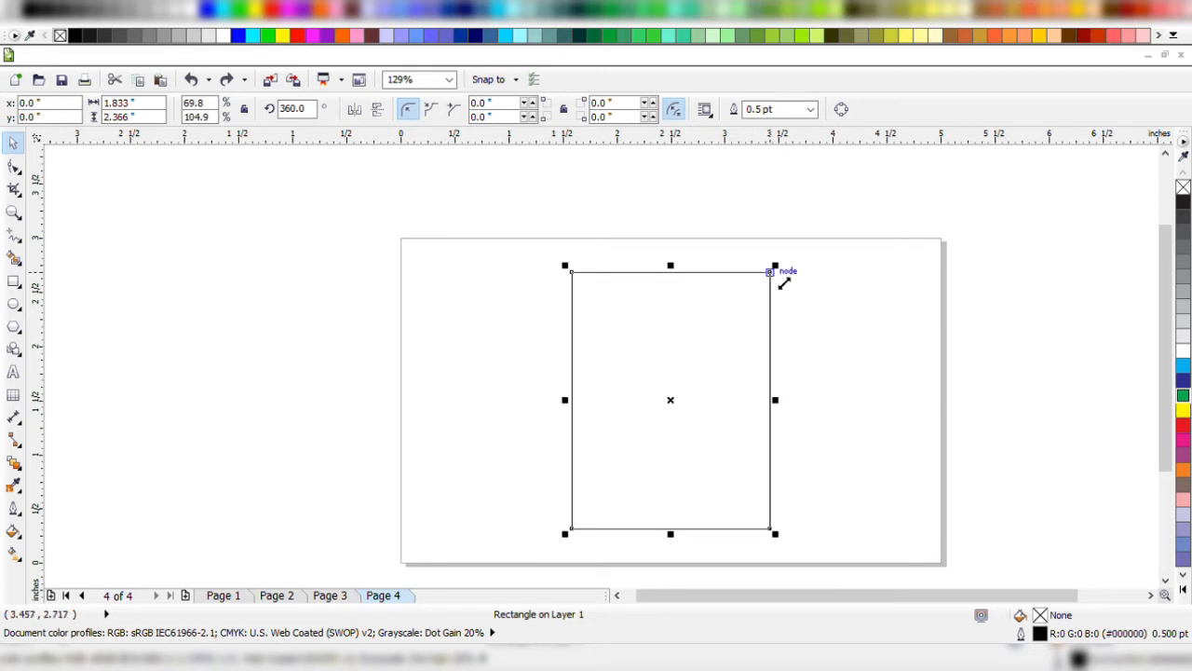
left_click_drag(780, 276, 897, 294)
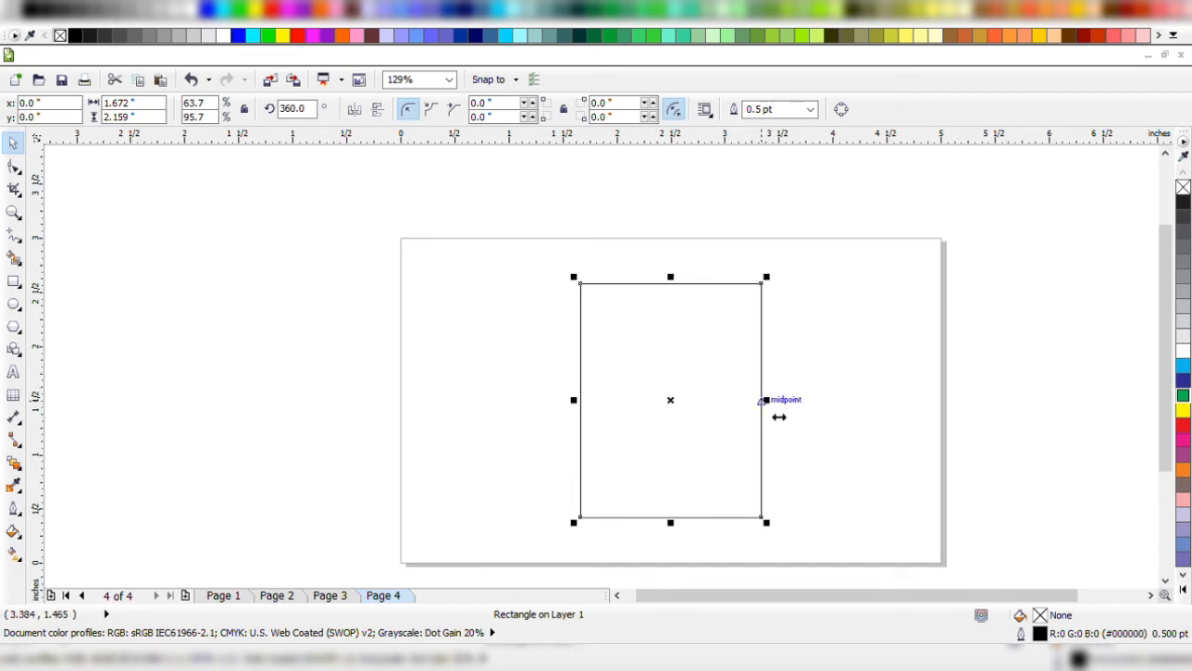
Try rotating the rectangle from its upper-right corner and enlarging it about its centre.
left_click(710, 393)
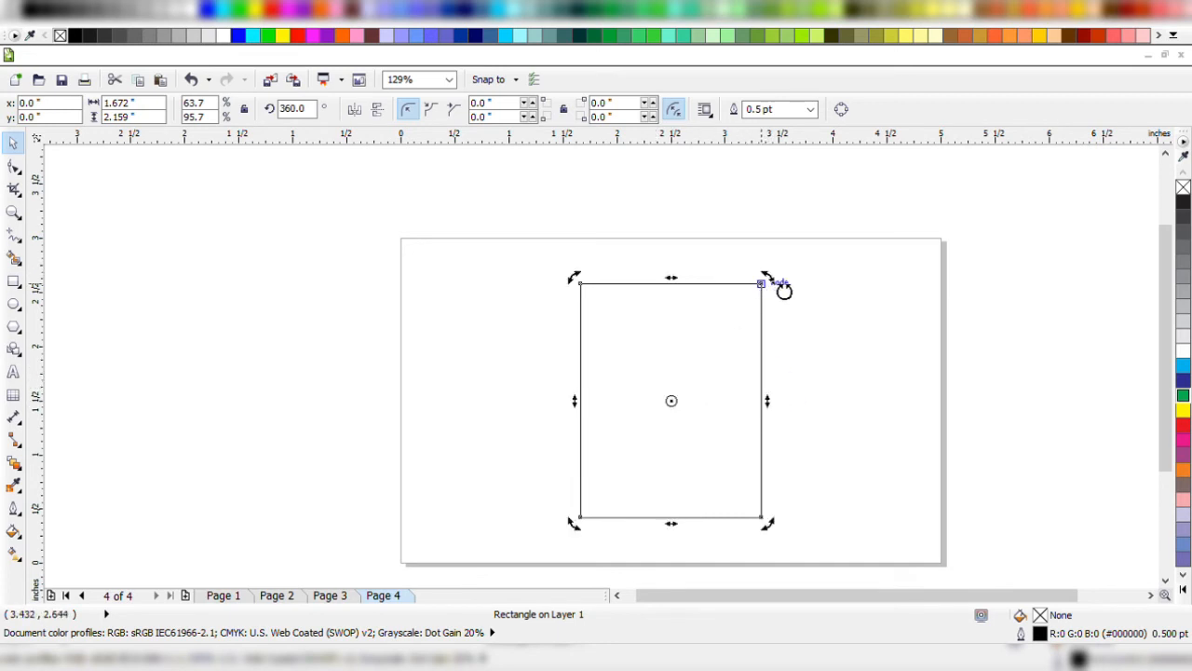
left_click_drag(784, 291, 784, 292)
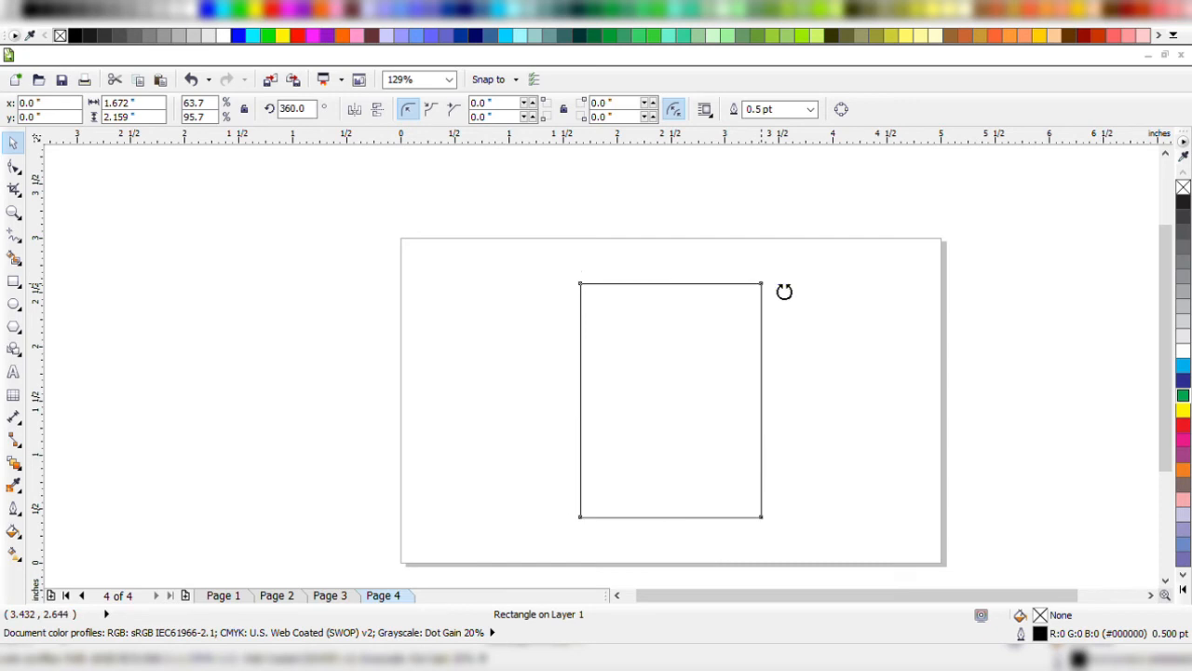
left_click_drag(784, 291, 800, 267)
left_click(649, 337)
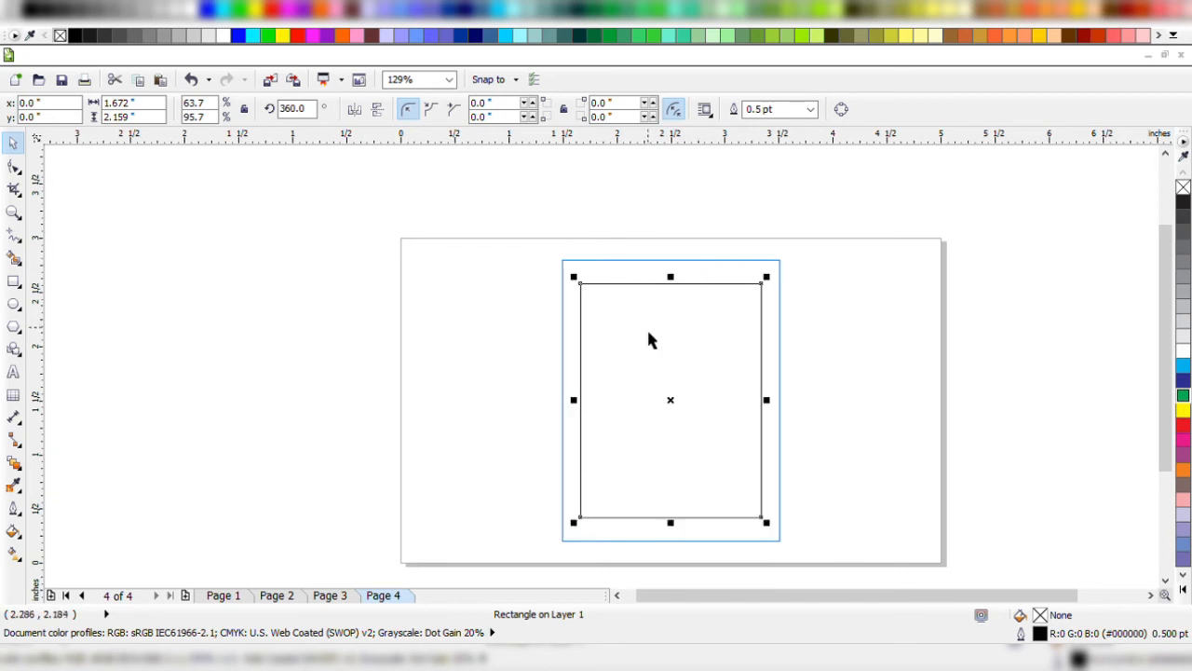
Move the rectangle into the left half of the page, about 0.9 inches from the page's left edge.
left_click_drag(649, 339, 506, 285)
key("z")
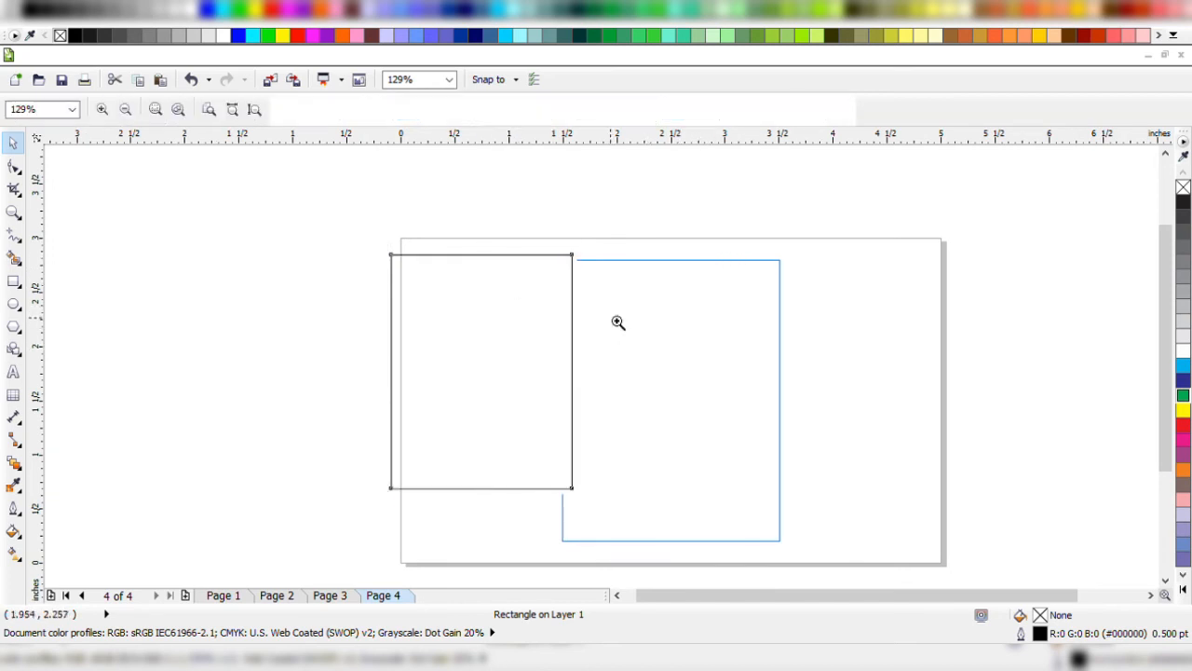
right_click(614, 320)
left_click_drag(292, 316, 557, 475)
key("space")
left_click_drag(602, 332, 743, 376)
key("z")
right_click(724, 359)
key("space")
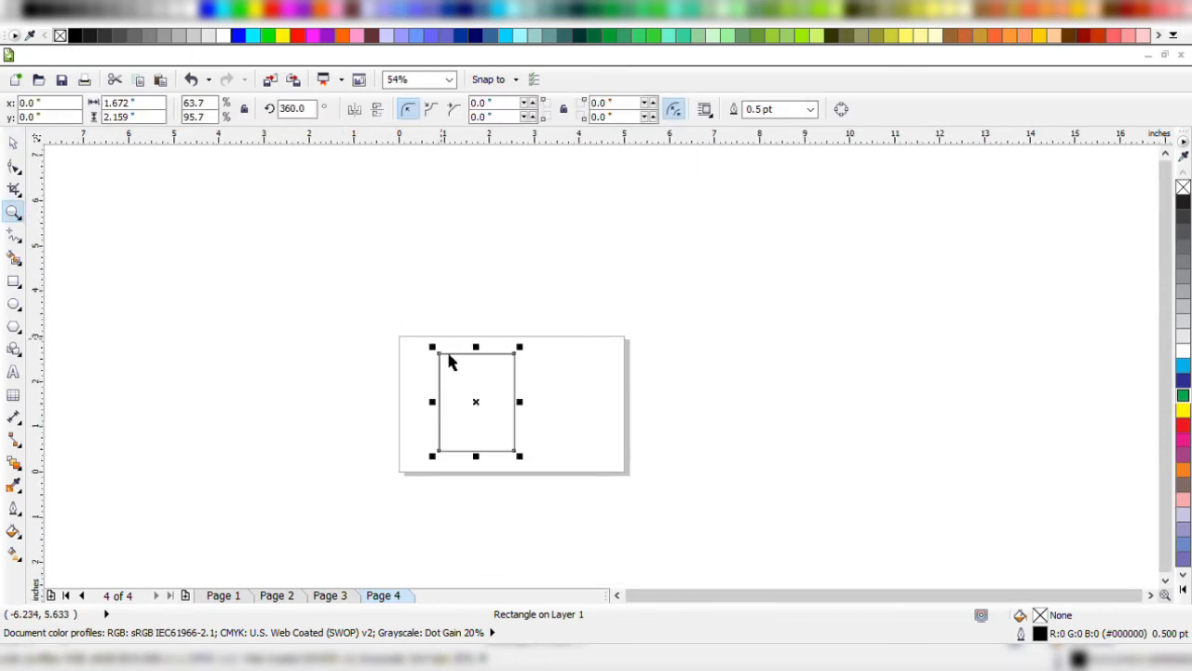
key("z")
left_click_drag(434, 344, 557, 471)
key("space")
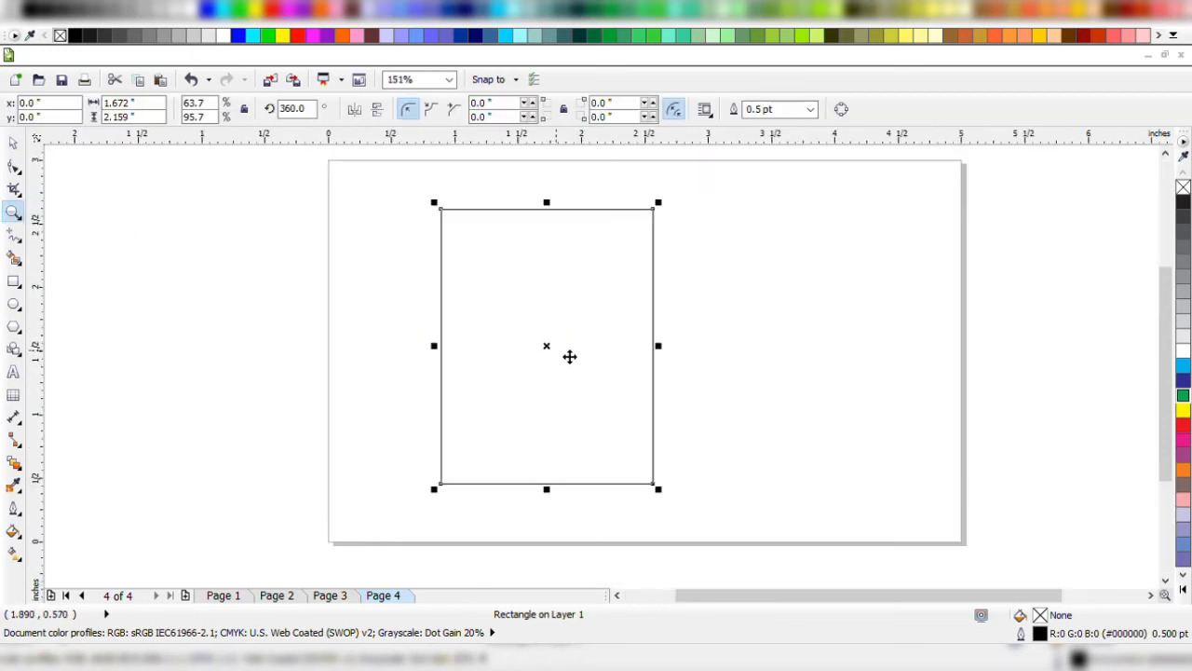
Move the rectangle until its left side is about 1.2 inches from the page's left edge.
left_click(494, 344)
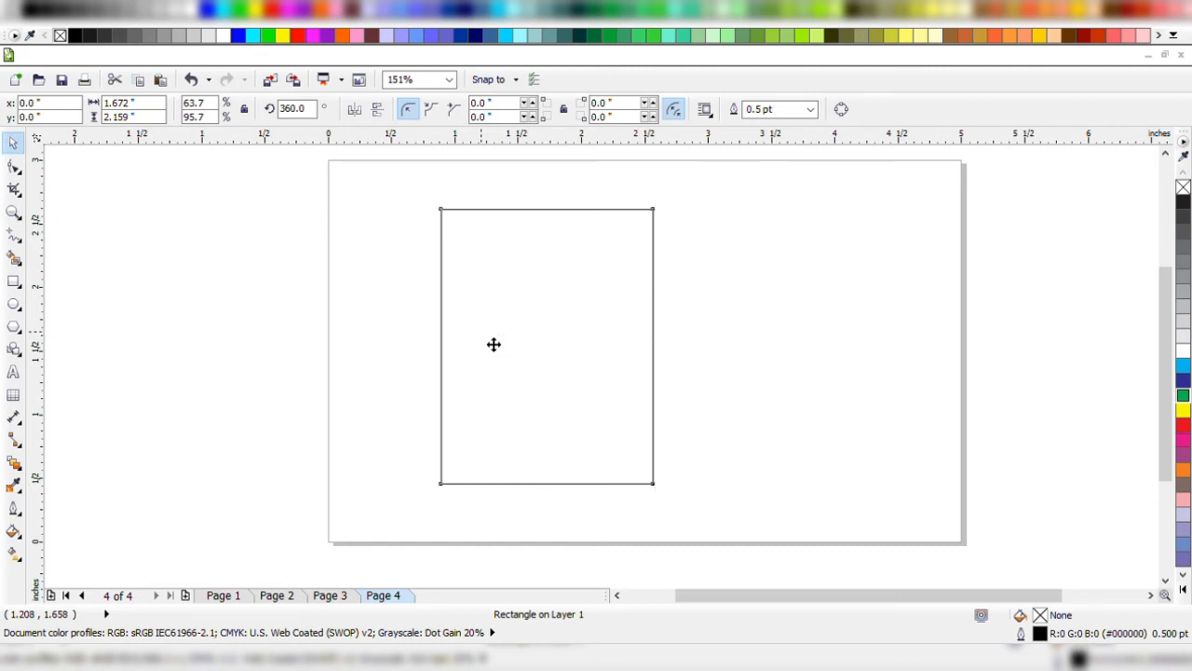
left_click_drag(493, 345, 767, 332)
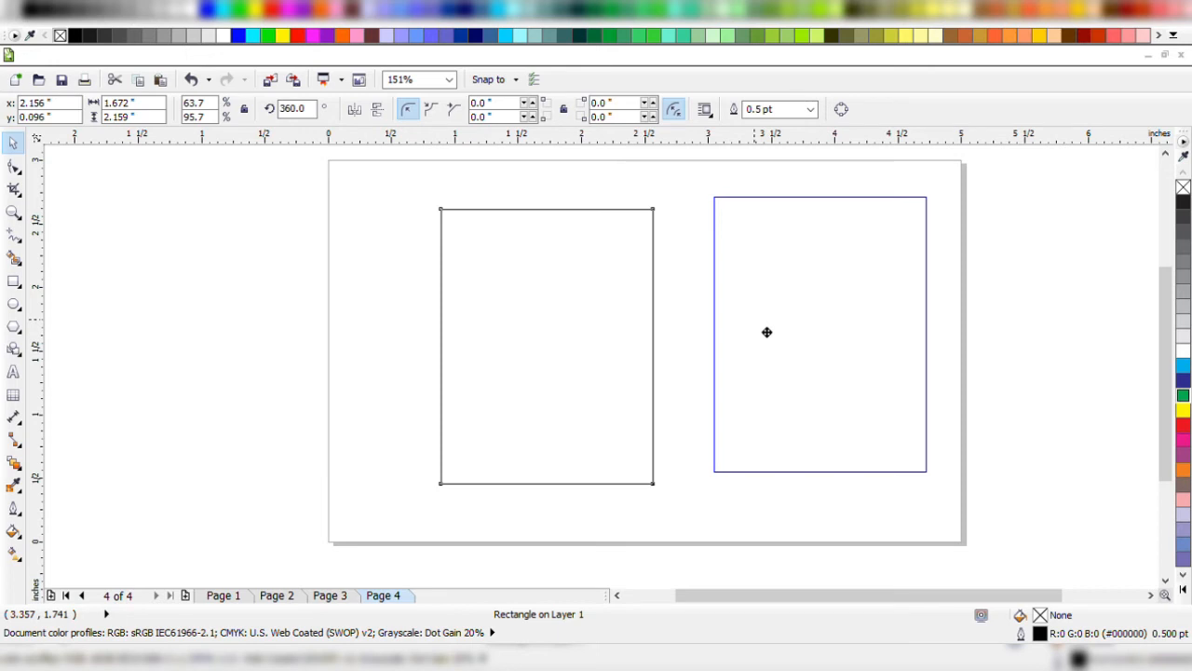
left_click_drag(766, 332, 532, 352)
Place two overlapping copies of the rectangle, one offset to its upper left and one to its lower right.
left_click_drag(516, 396, 437, 362)
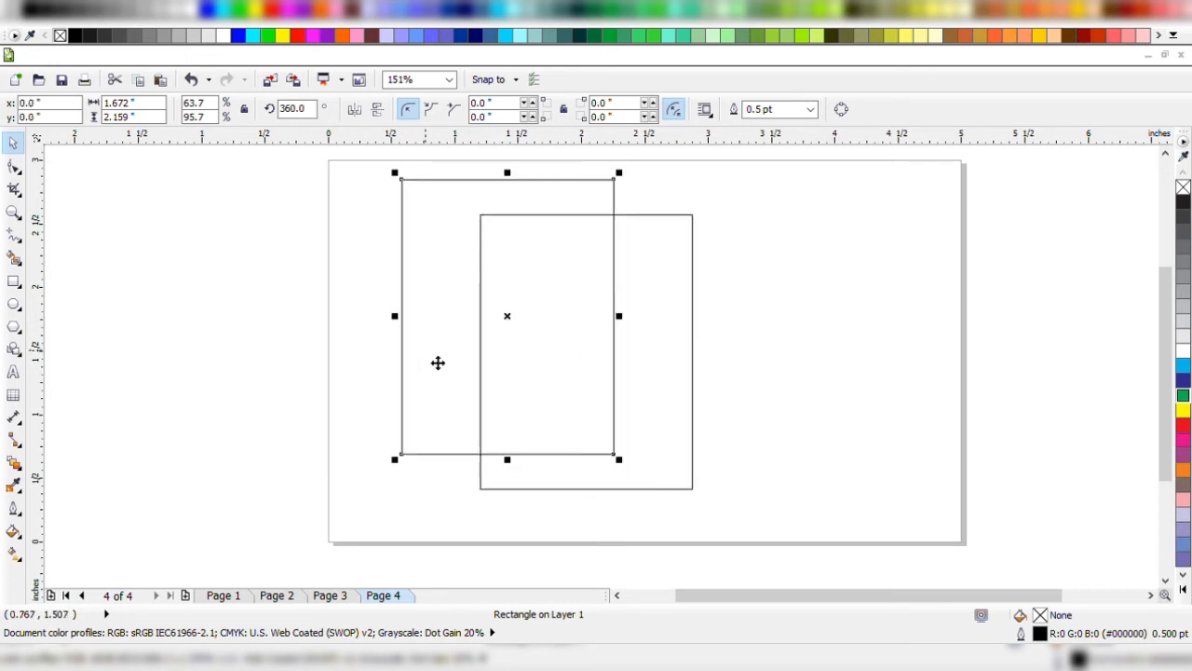
left_click(452, 421)
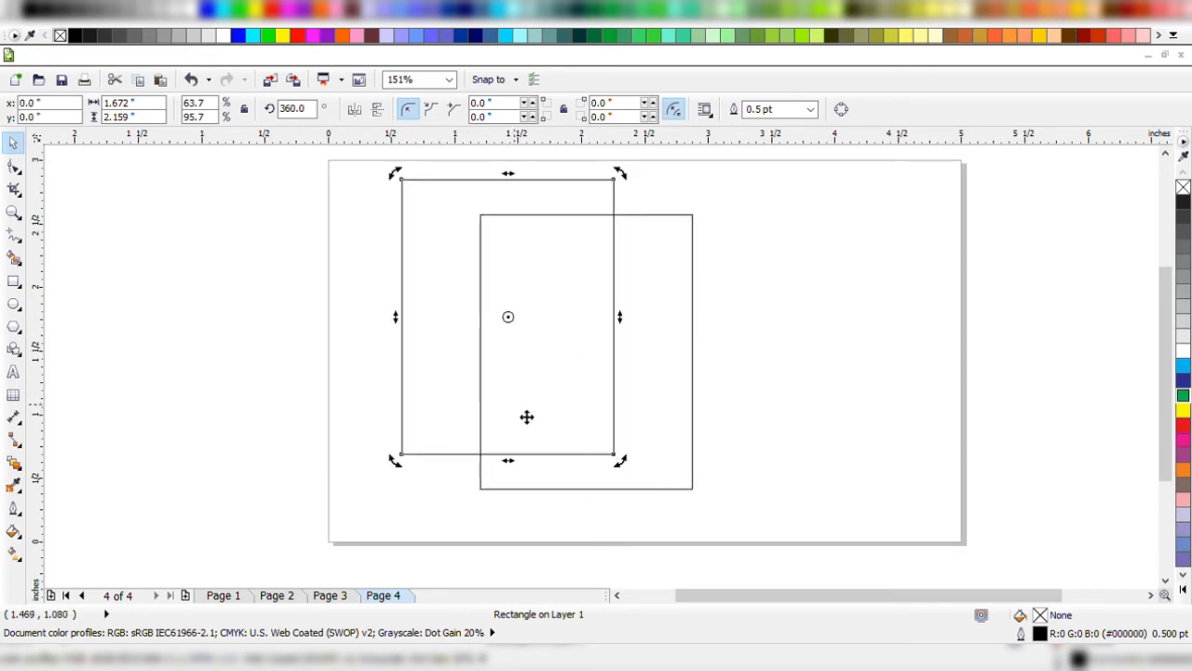
key("Delete")
left_click_drag(538, 418, 474, 397)
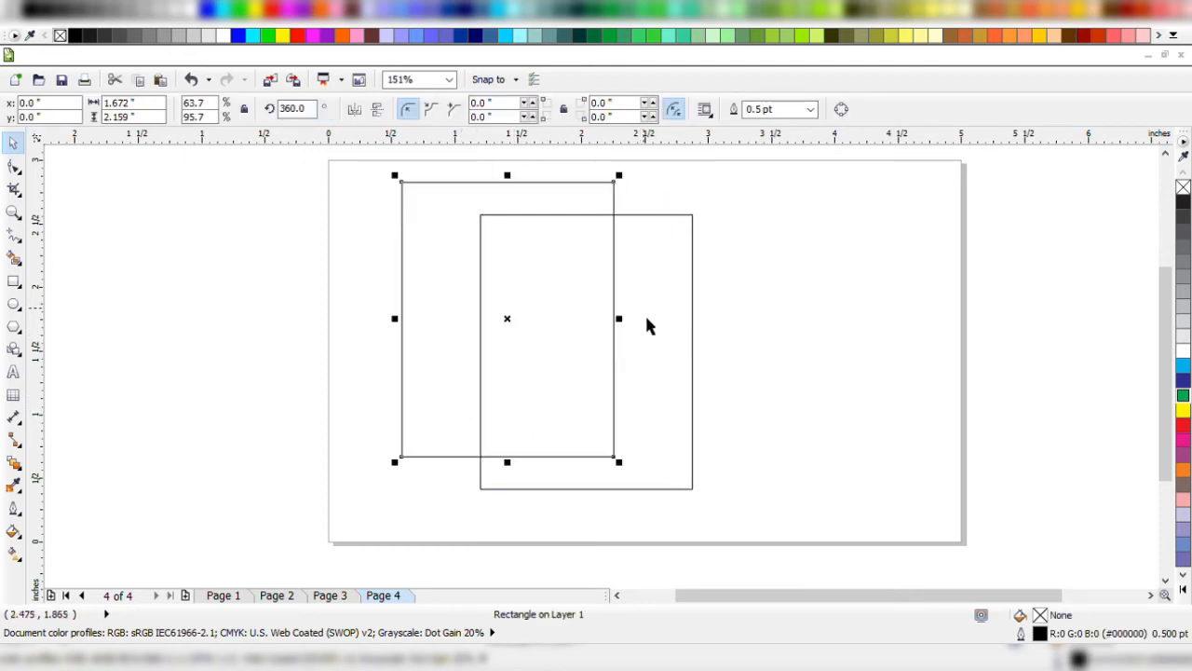
left_click(659, 444)
left_click_drag(659, 468, 725, 502)
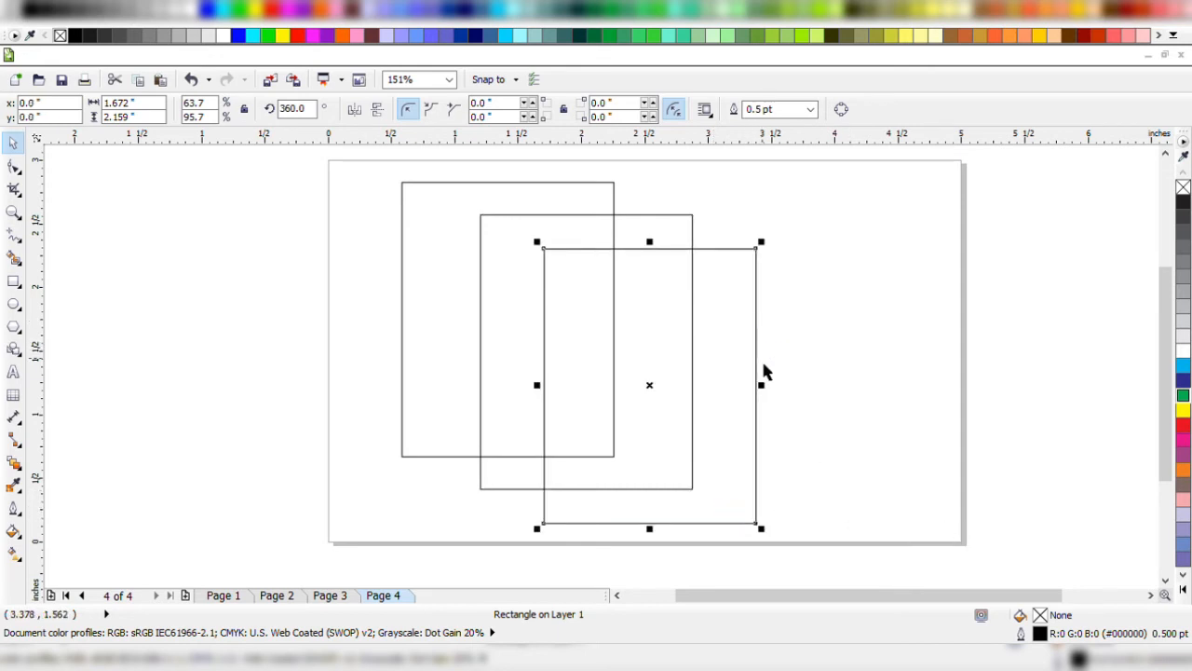
Delete all three rectangles at once, undo the deletion and clear the selection.
key("ctrl+a")
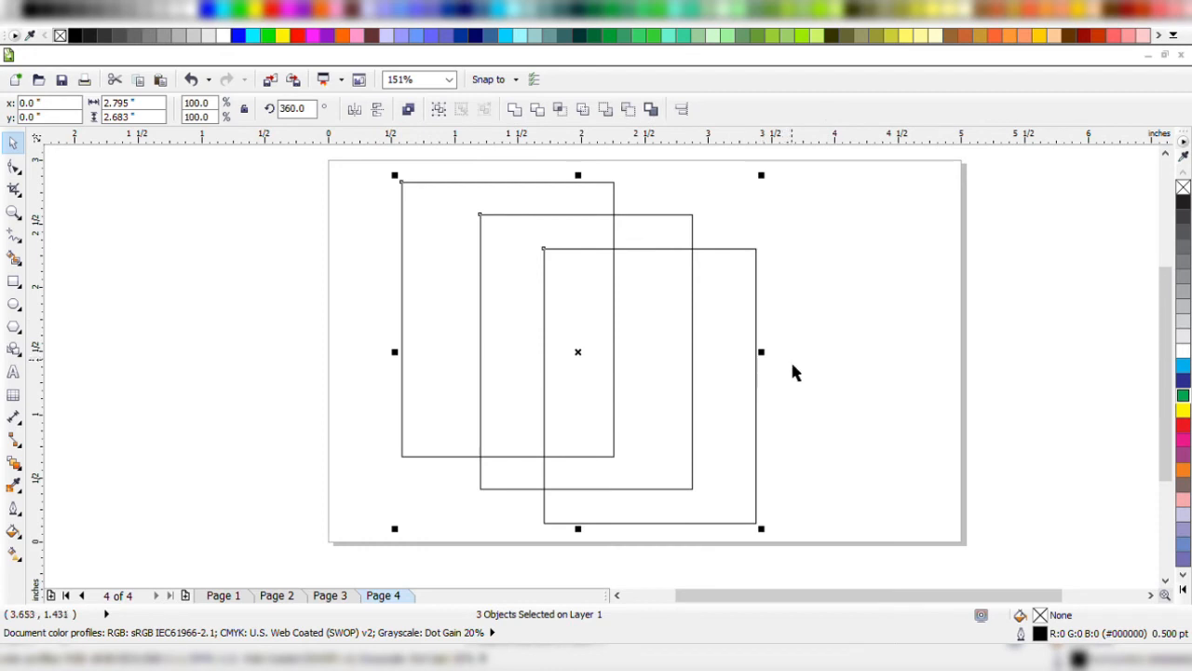
key("Delete")
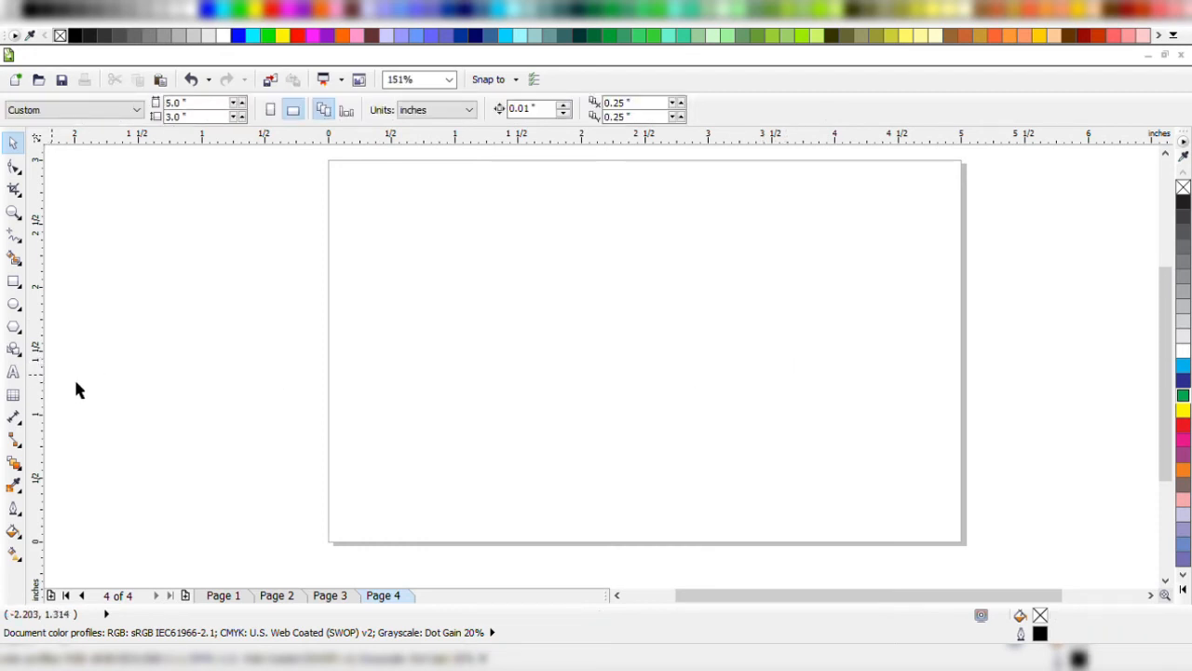
key("ctrl+z")
left_click(922, 265)
Delete the upper-left and lower-right copies, keeping only the middle rectangle.
left_click(612, 255)
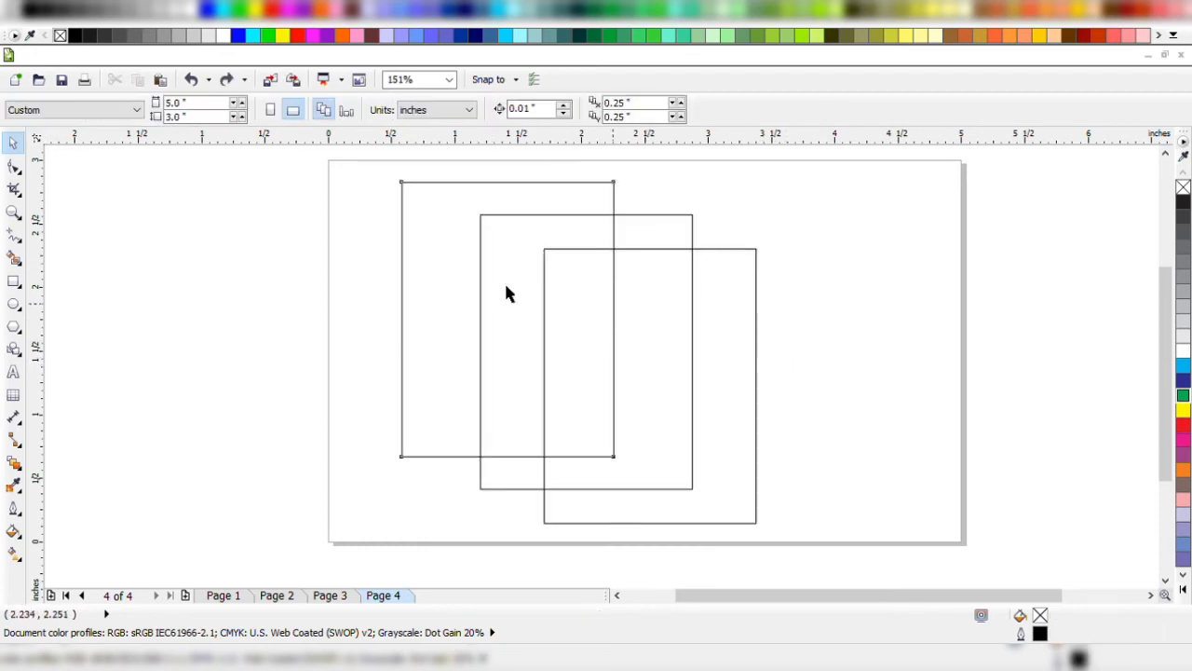
left_click(410, 230)
key("Delete")
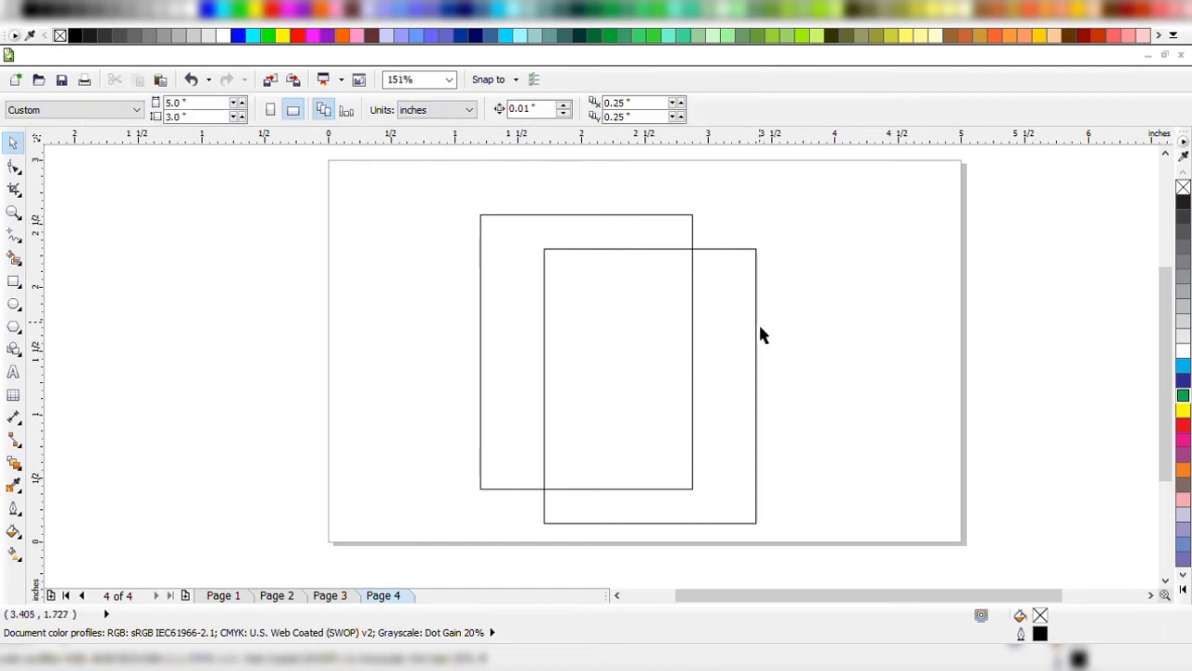
left_click(757, 325)
key("Delete")
Centre the remaining rectangle on the page and give it a green fill with no outline.
left_click(692, 289)
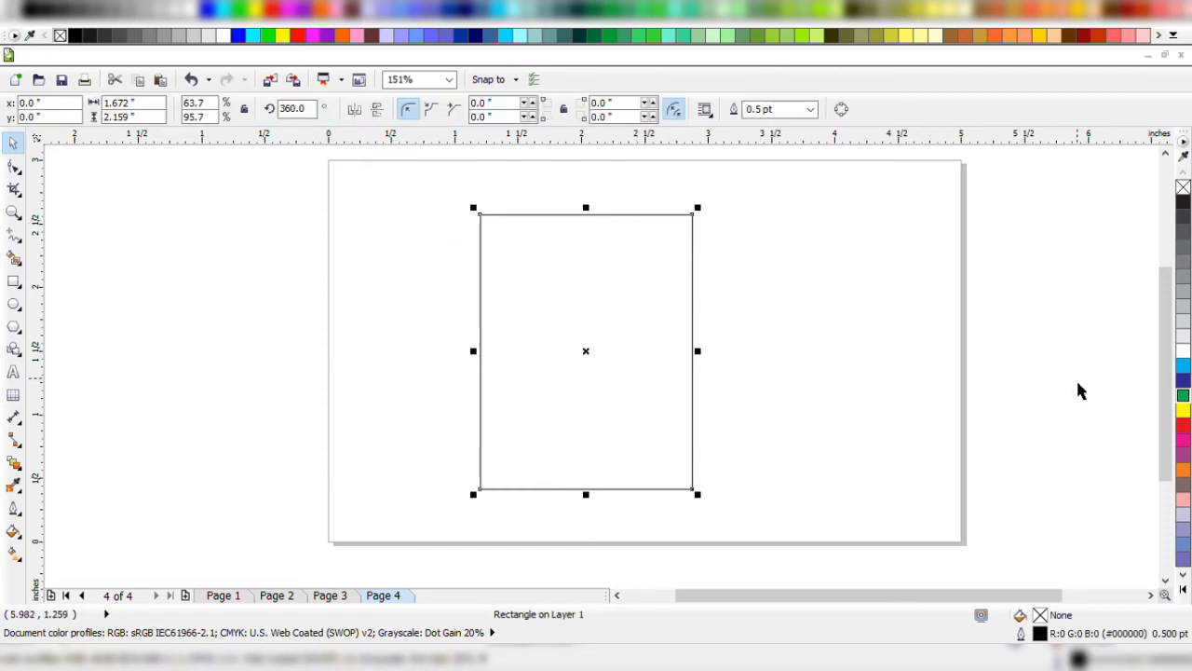
key("p")
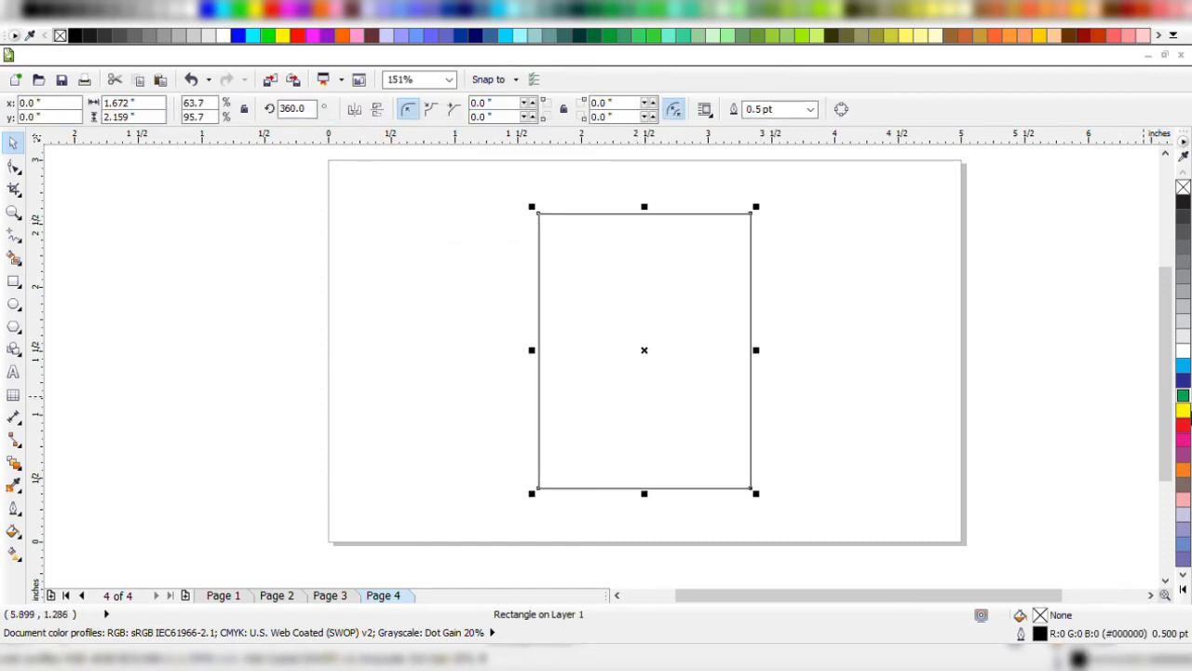
left_click(1182, 395)
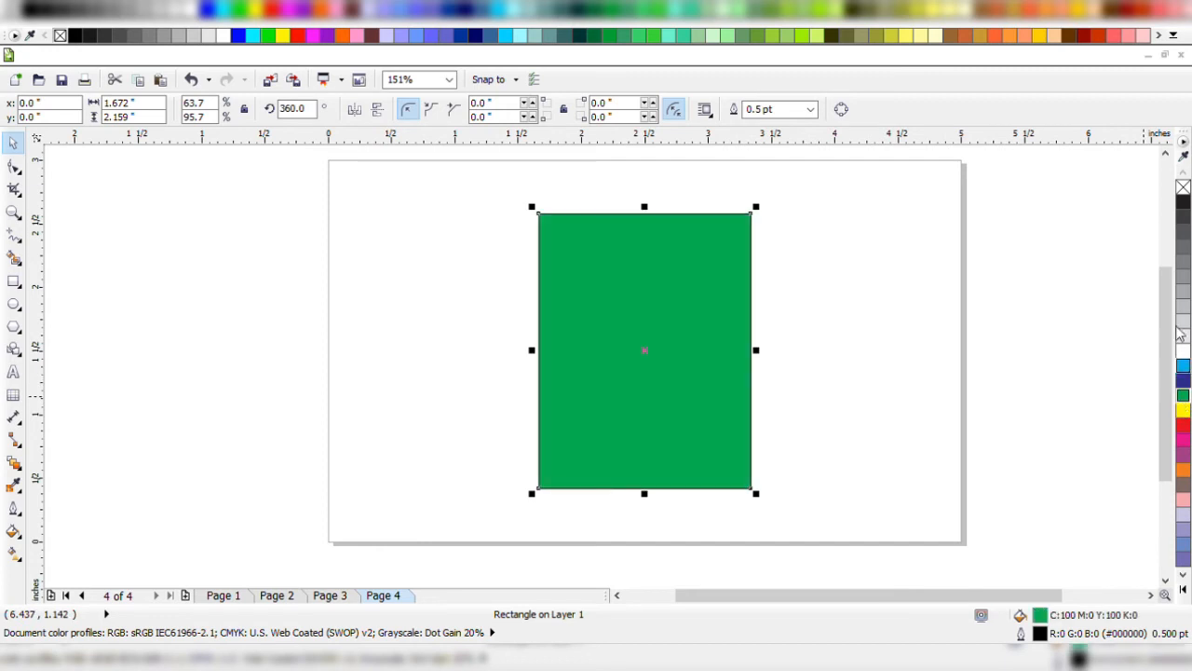
right_click(1183, 188)
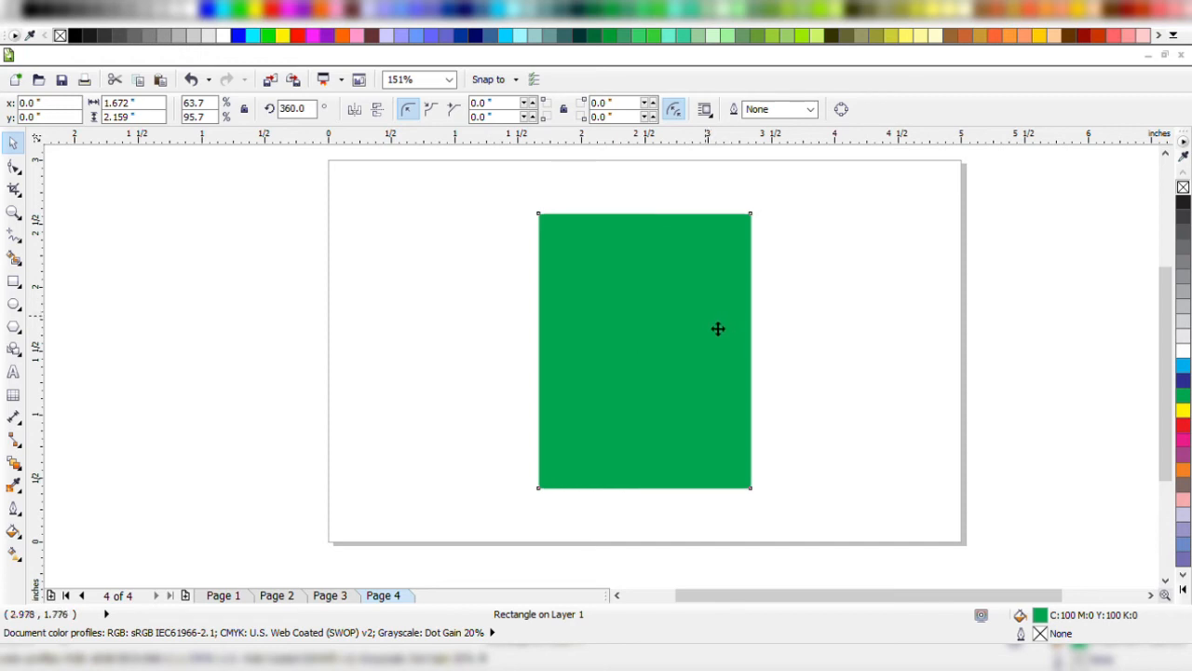
Place copies of the green rectangle over the page's left and right edges, and delete all three rectangles.
left_click_drag(717, 328, 377, 299)
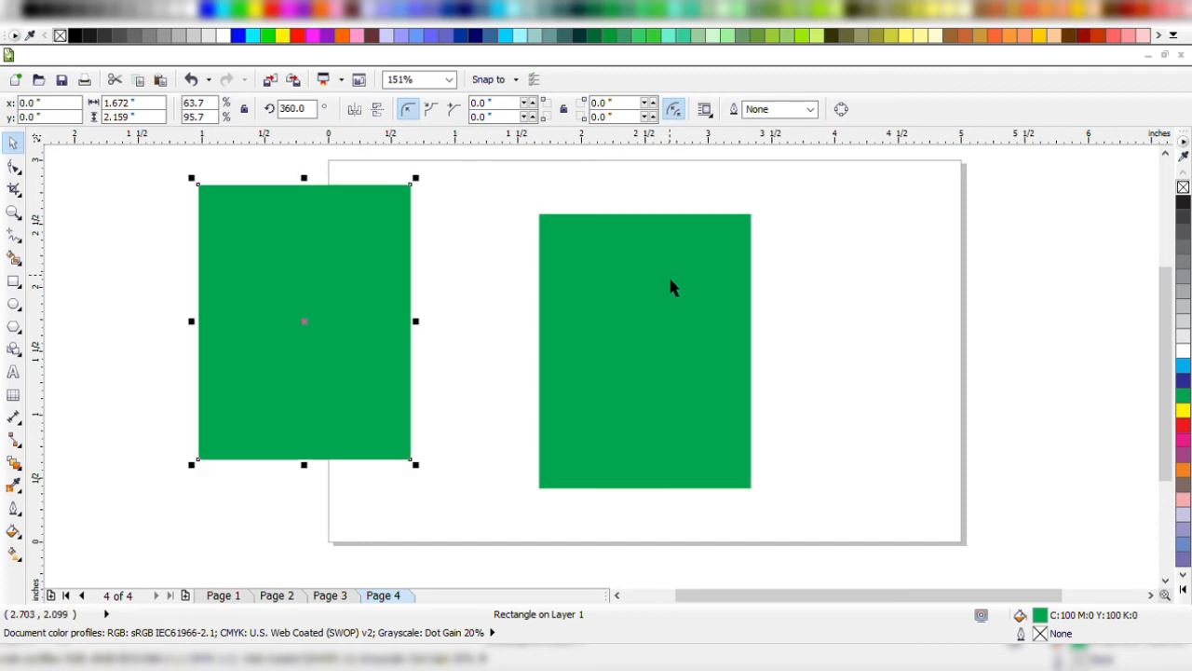
left_click_drag(319, 276, 924, 320)
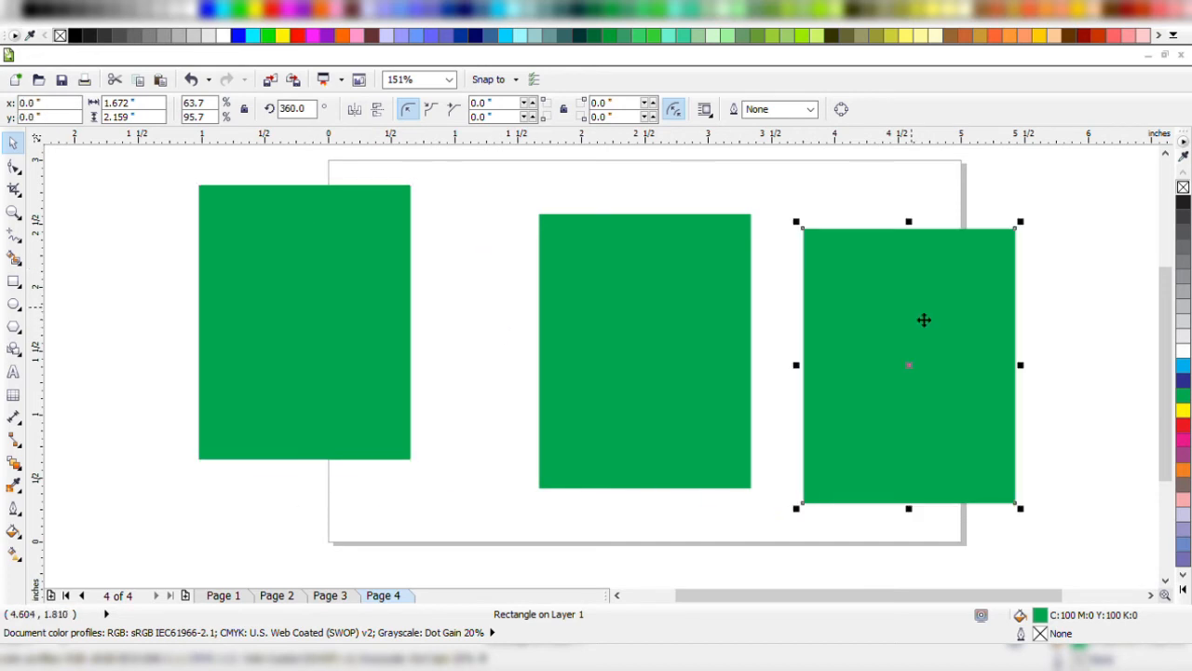
key("ctrl+a")
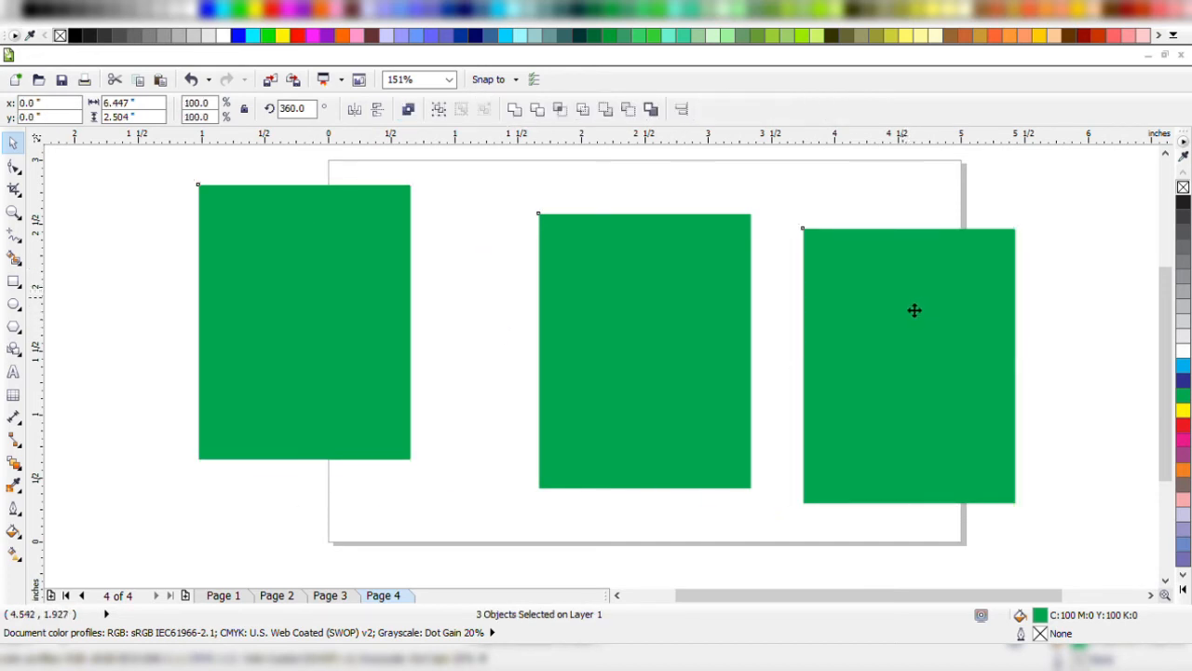
key("Delete")
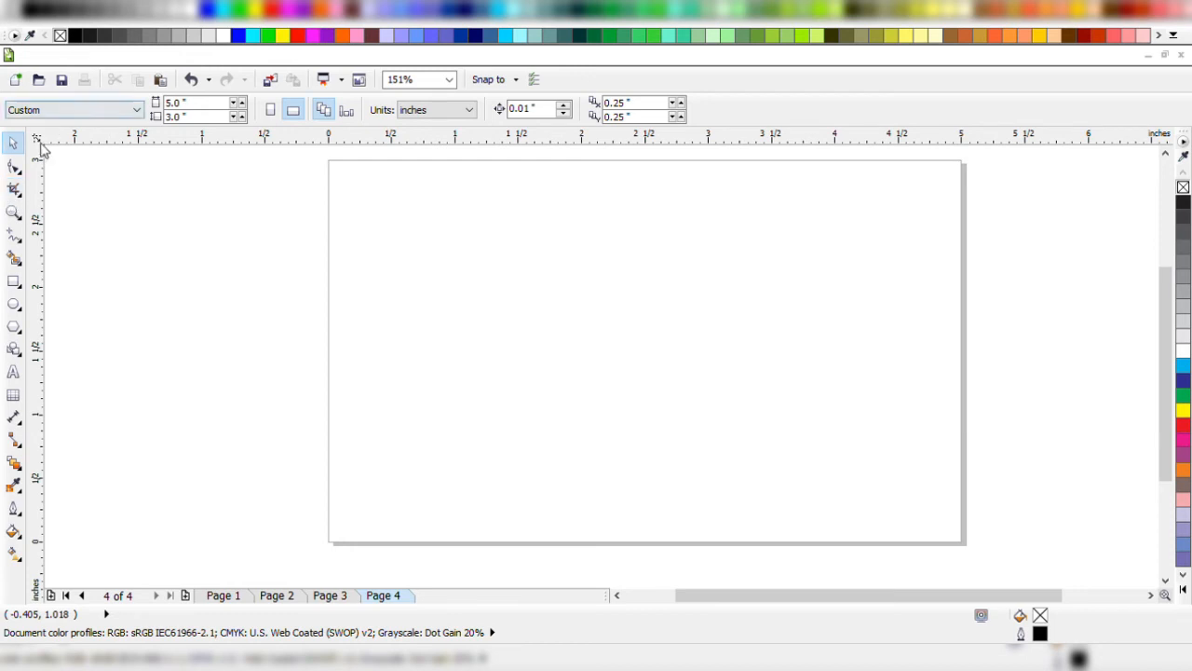
Draw a circle about 2.58 inches in diameter in the left part of the page.
left_click(13, 166)
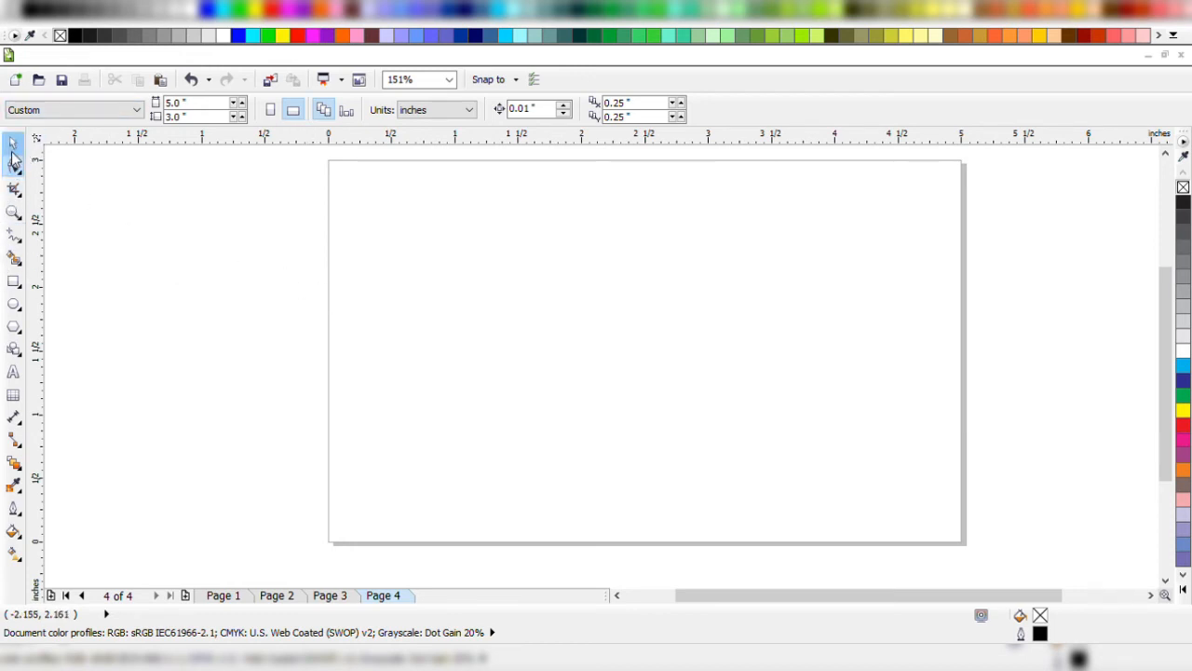
left_click(15, 305)
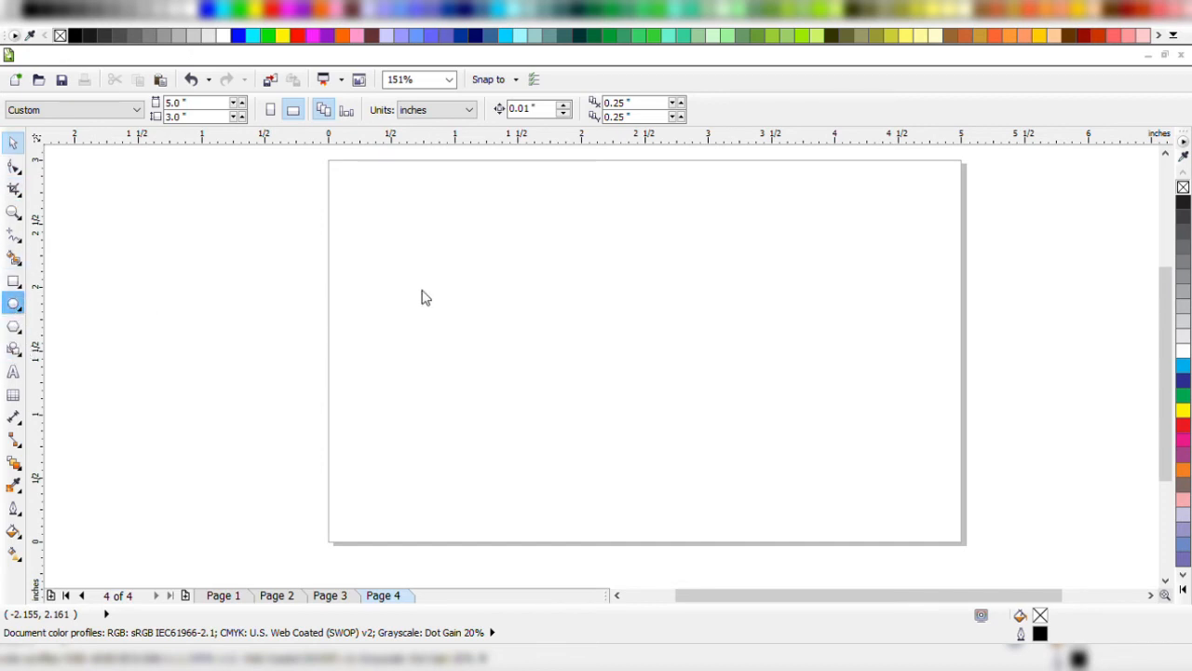
left_click_drag(439, 243, 703, 506)
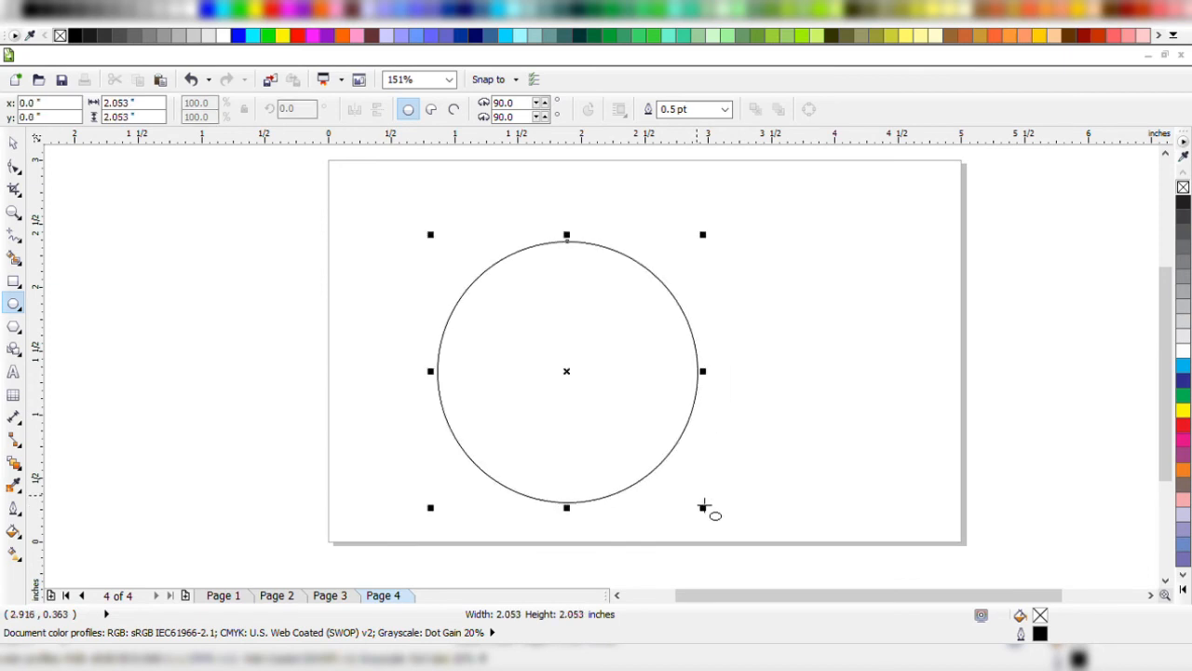
key("ctrl+z")
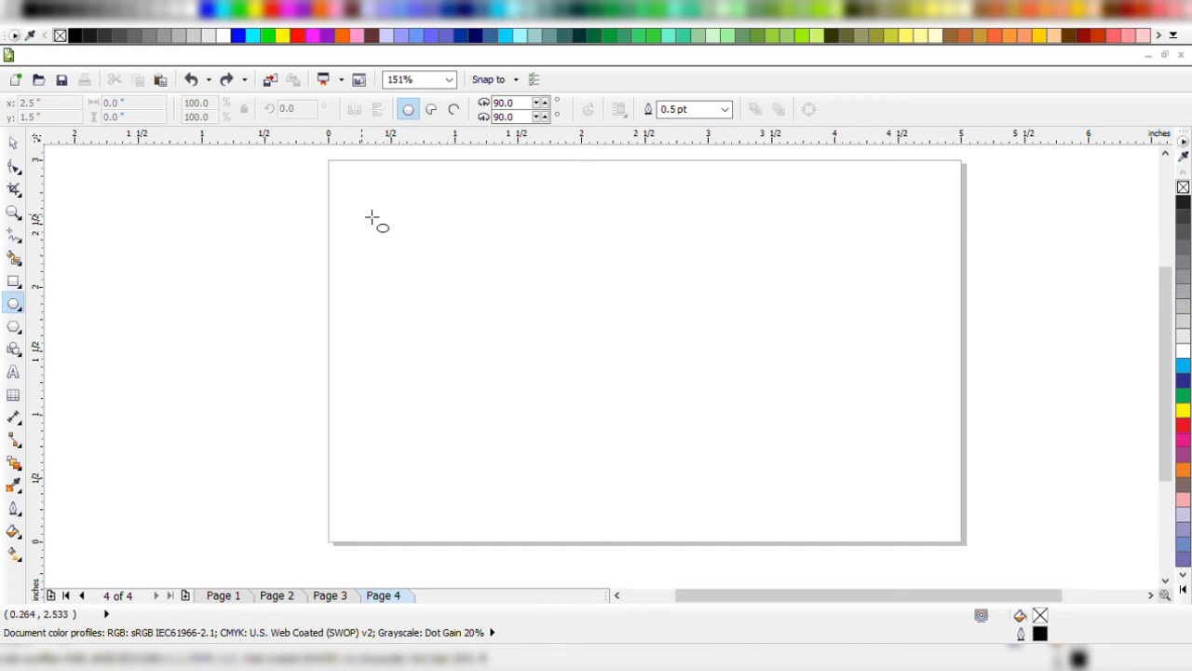
mouse_move(376, 209)
left_mouse_down()
mouse_move(393, 238)
mouse_move(704, 489)
left_mouse_up()
Draw a square about 2.02 inches wide to the right of the circle, and delete it.
left_click(14, 280)
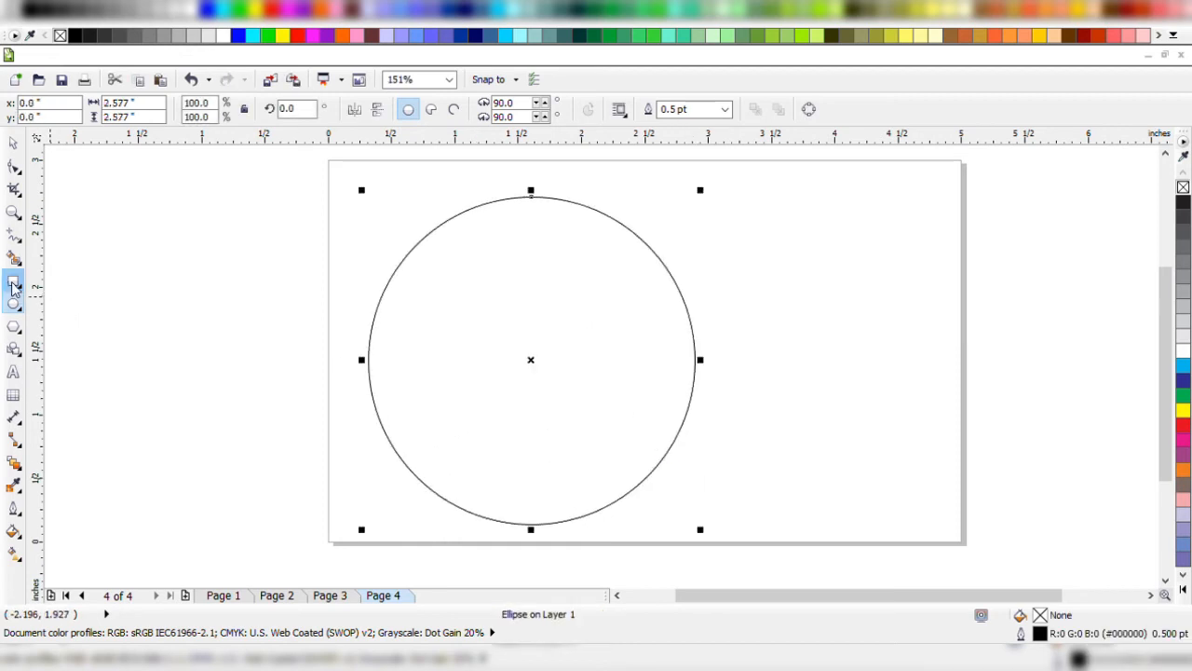
left_click_drag(740, 228, 998, 401)
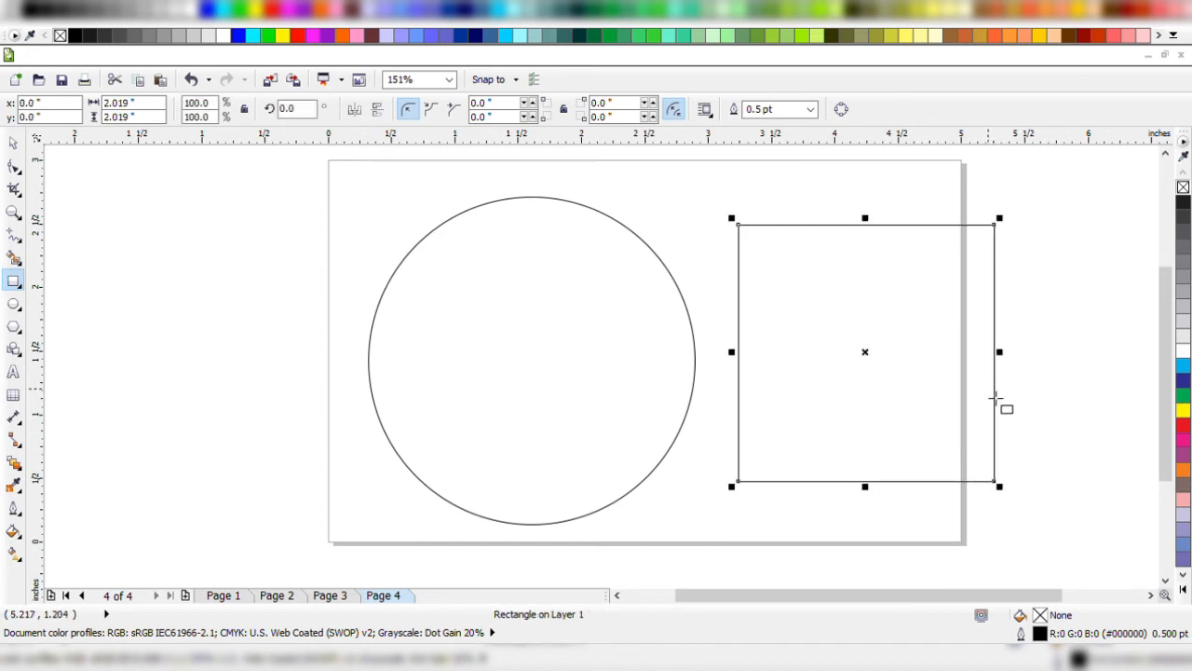
key("space")
key("Delete")
Centre the circle on the page.
left_click(418, 269)
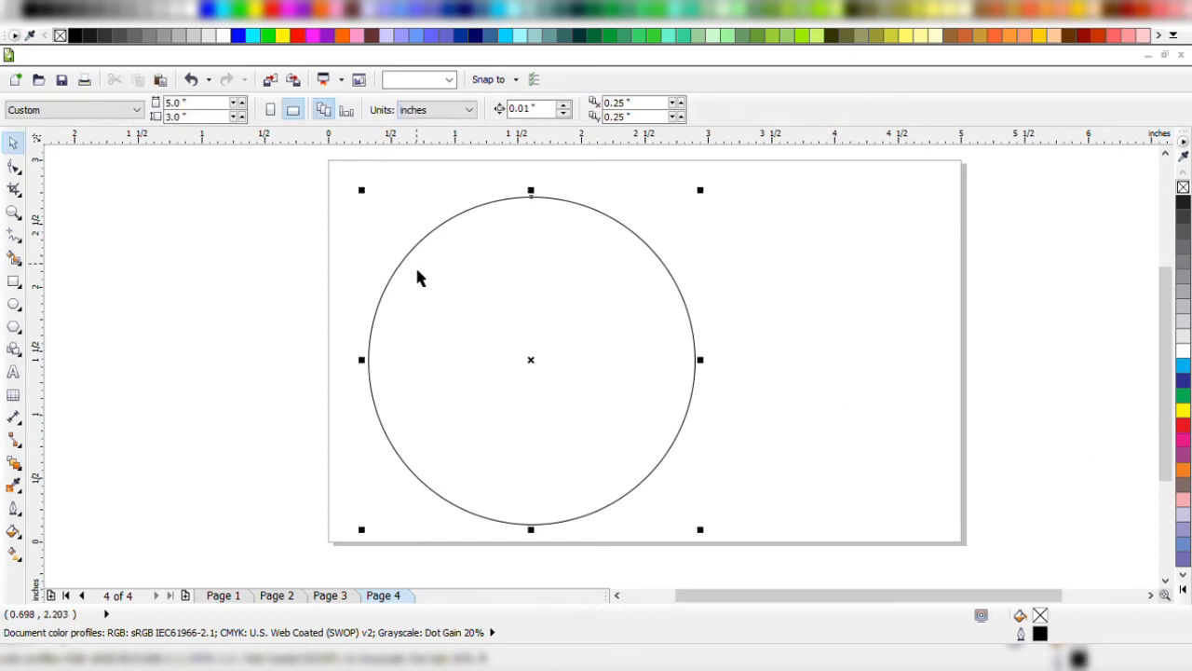
key("p")
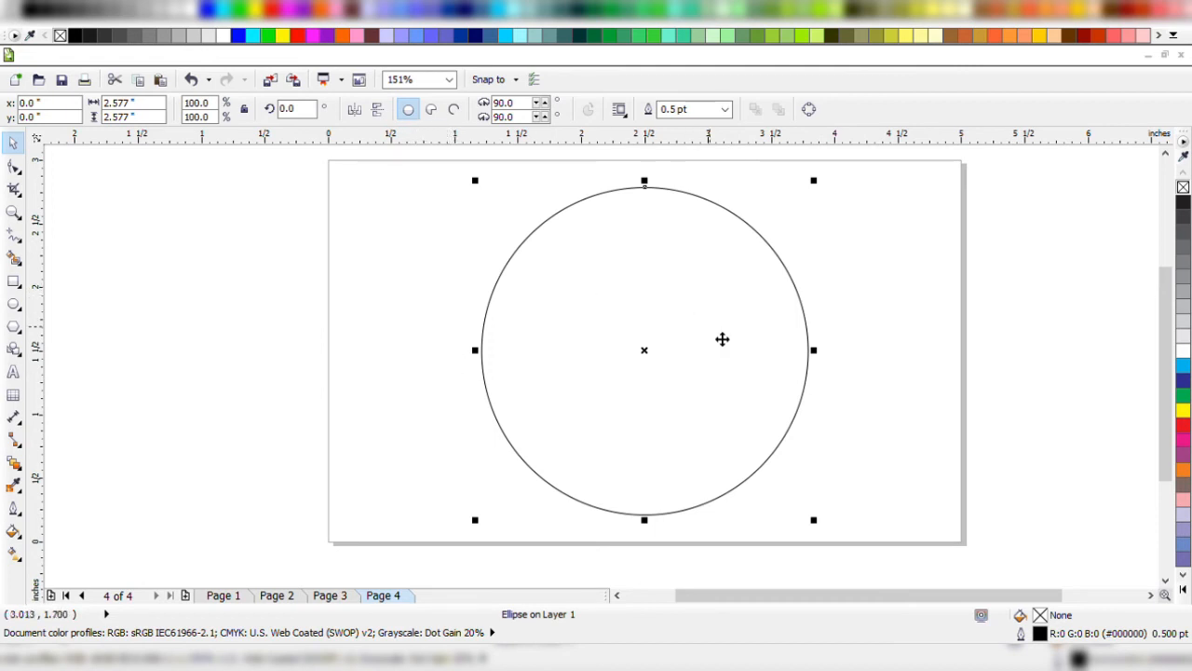
left_click(13, 373)
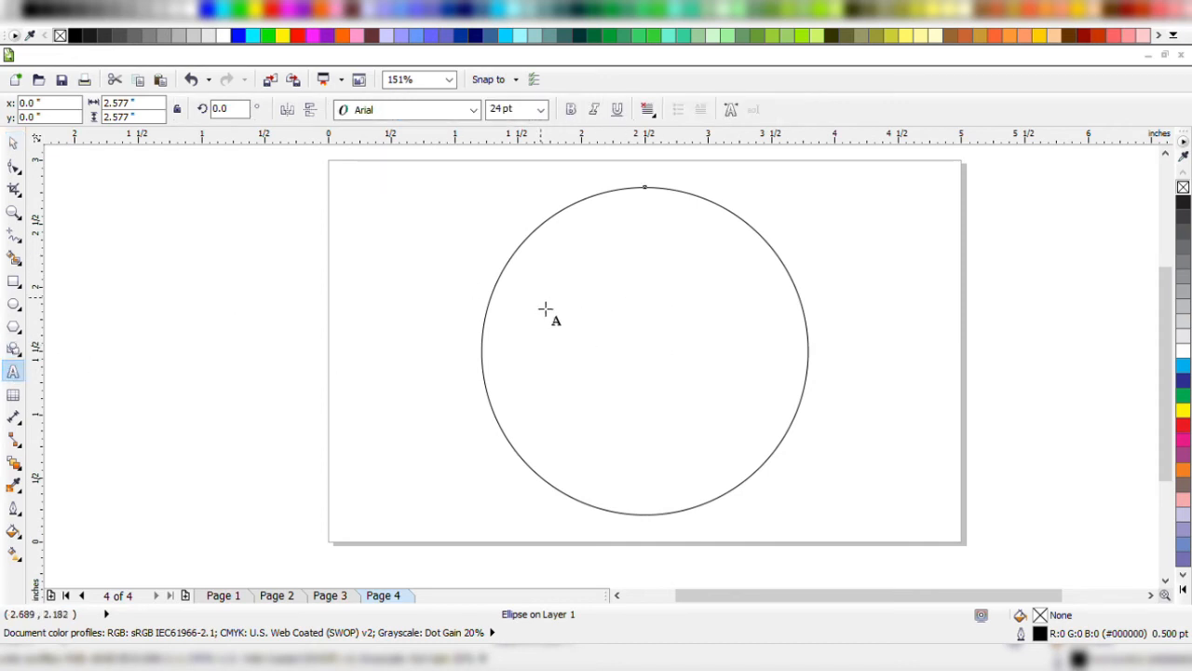
left_click(13, 143)
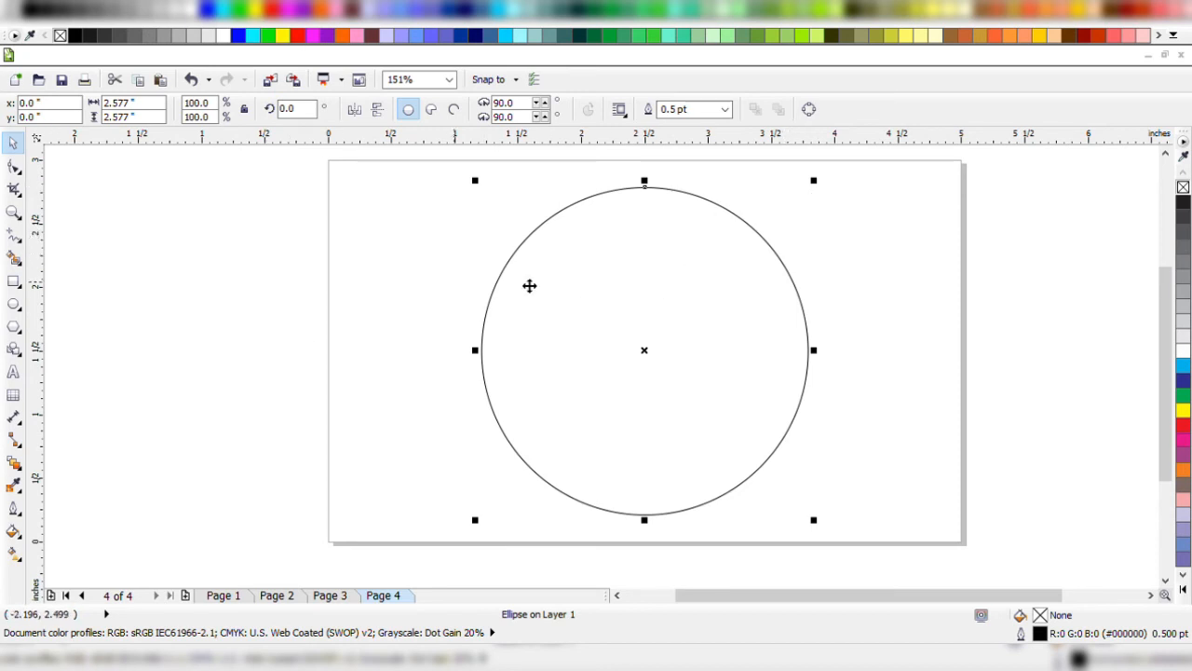
Try turning the circle into a pie by moving its top node with the Shape tool, and undo the change.
left_click(13, 166)
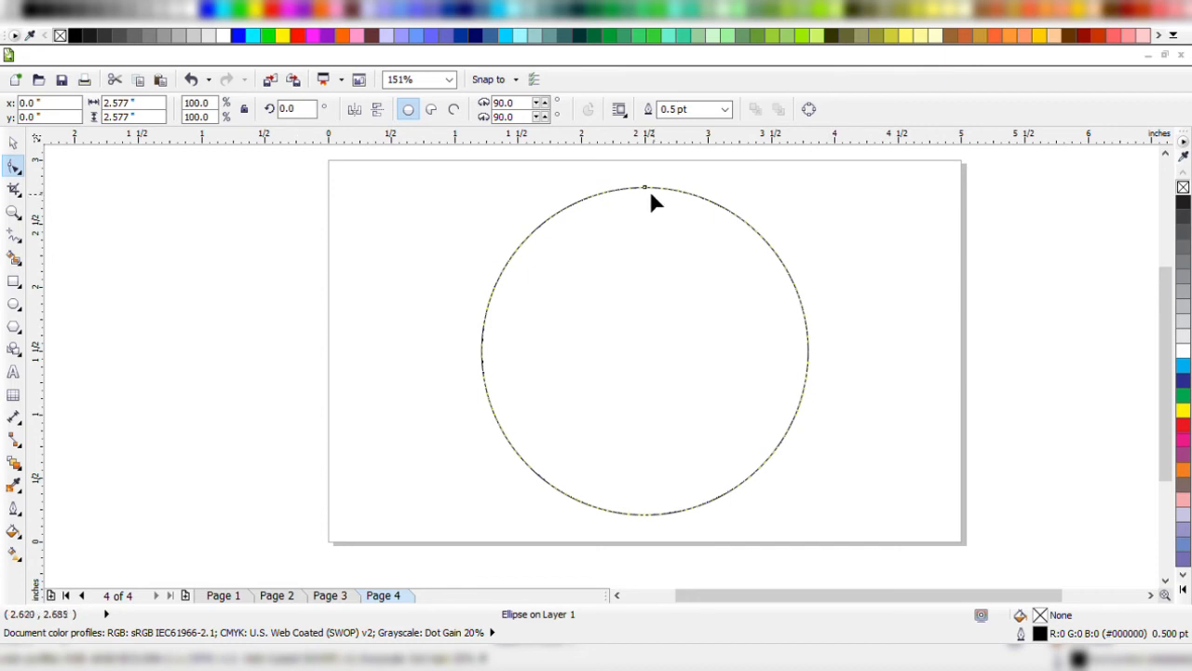
left_click_drag(649, 190, 648, 227)
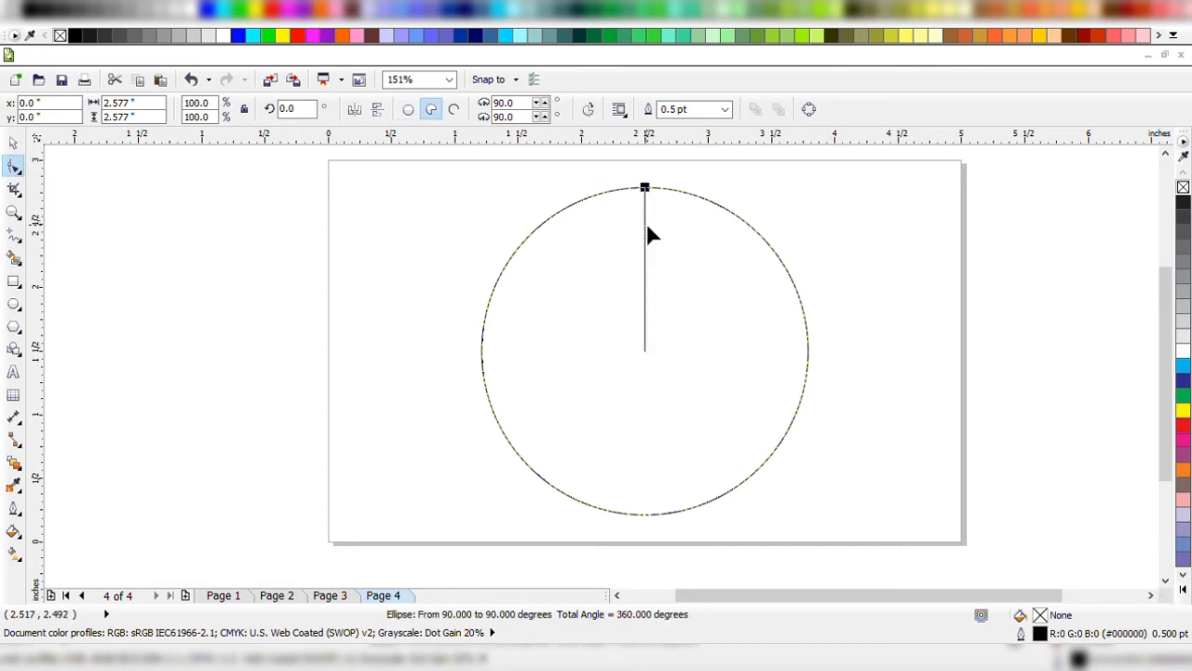
key("ctrl+z")
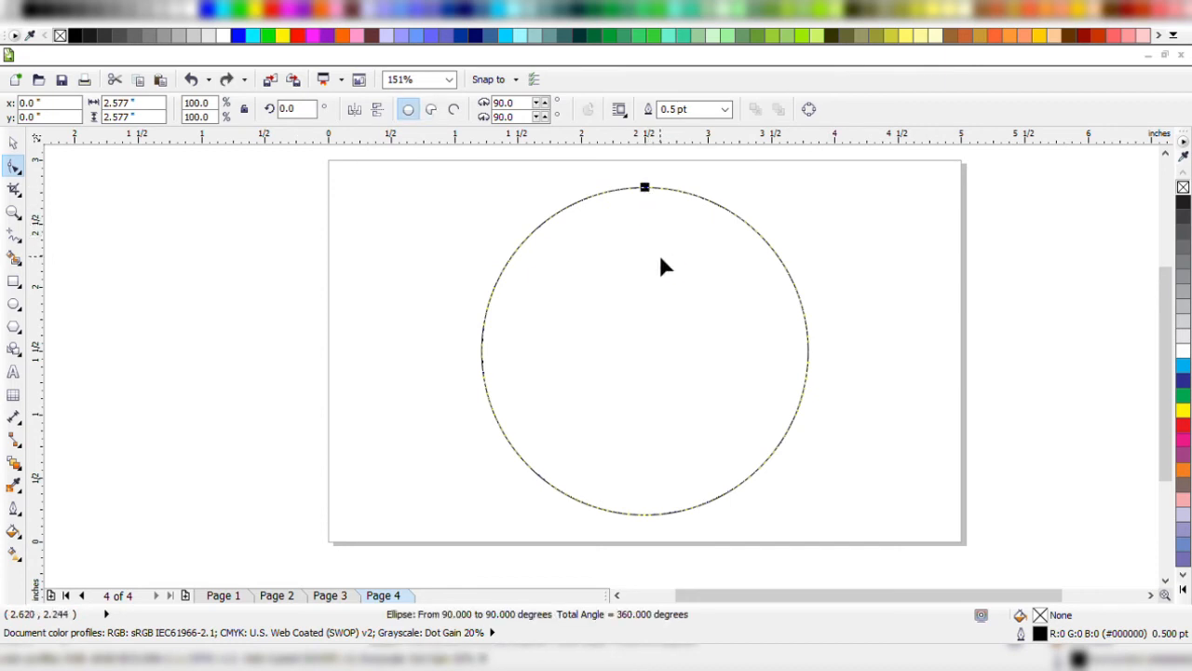
key("space")
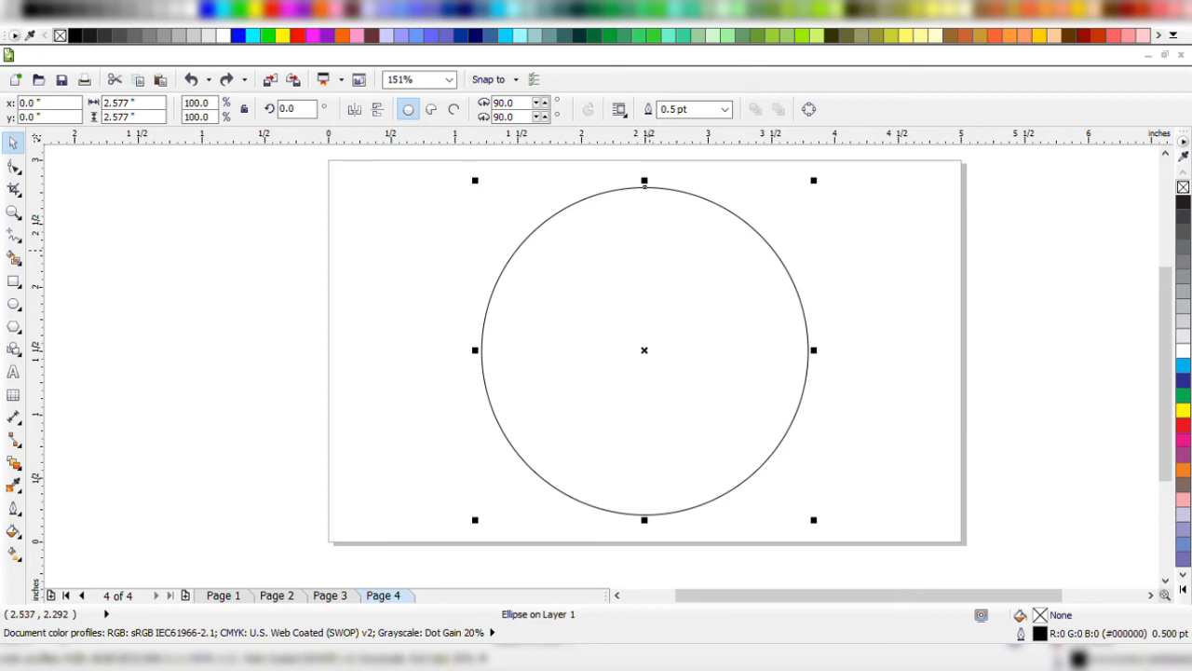
Convert the circle to curves, show its nodes with the Shape tool, and undo the conversion.
key("ctrl+q")
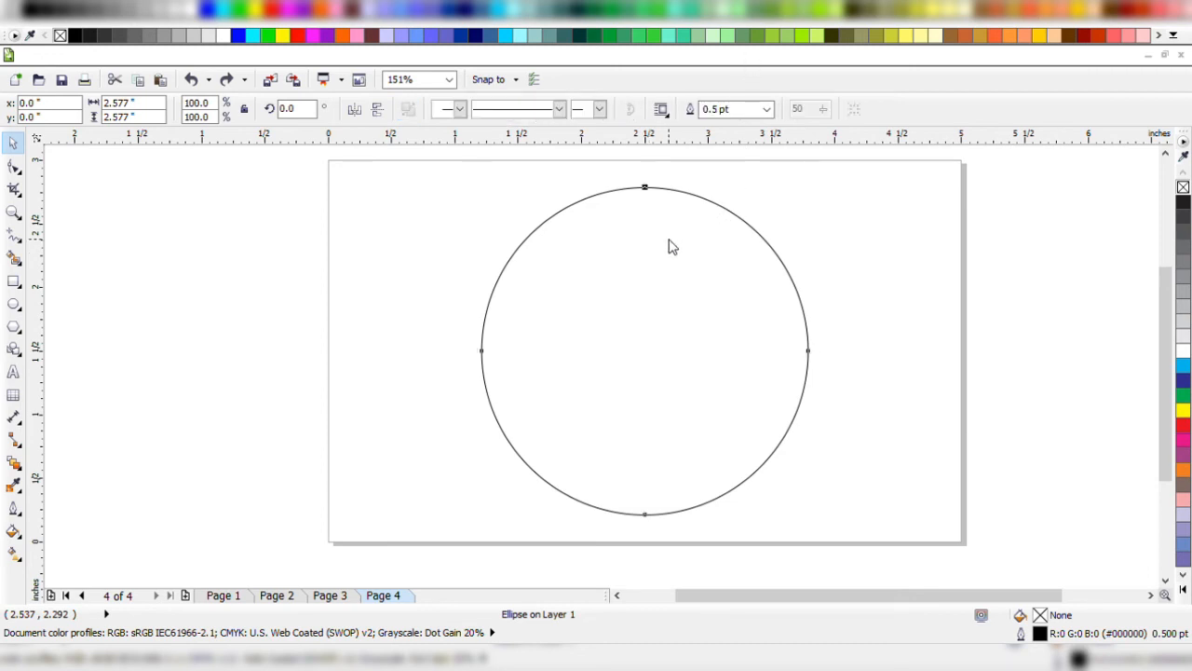
key("F10")
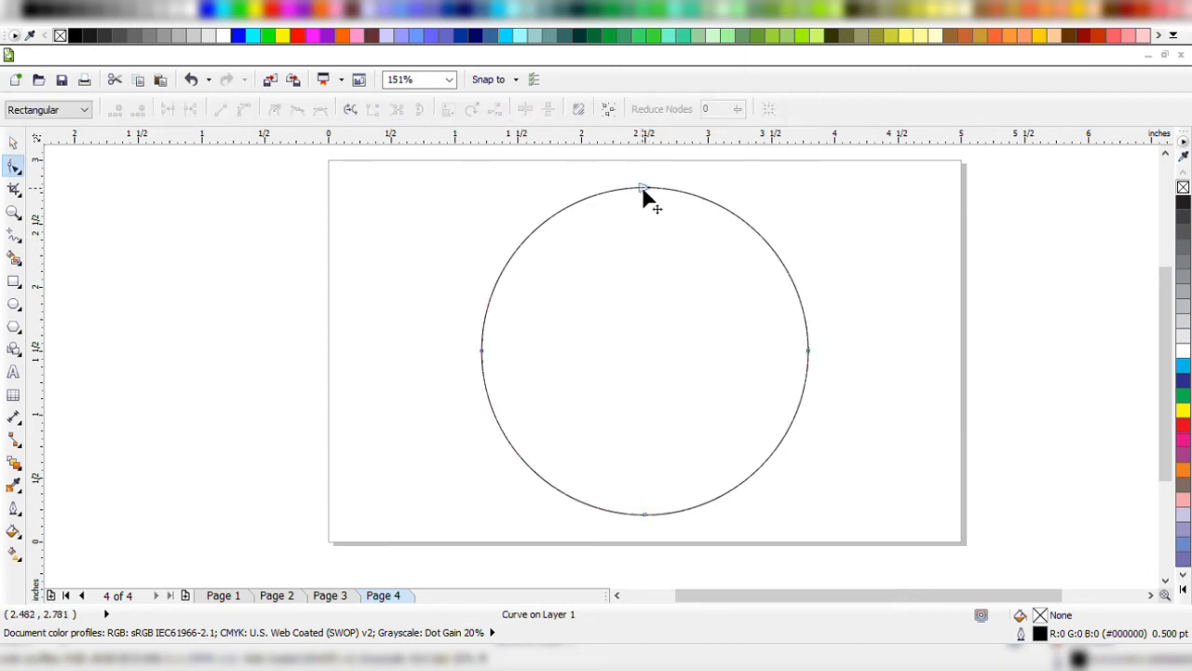
key("ctrl+z")
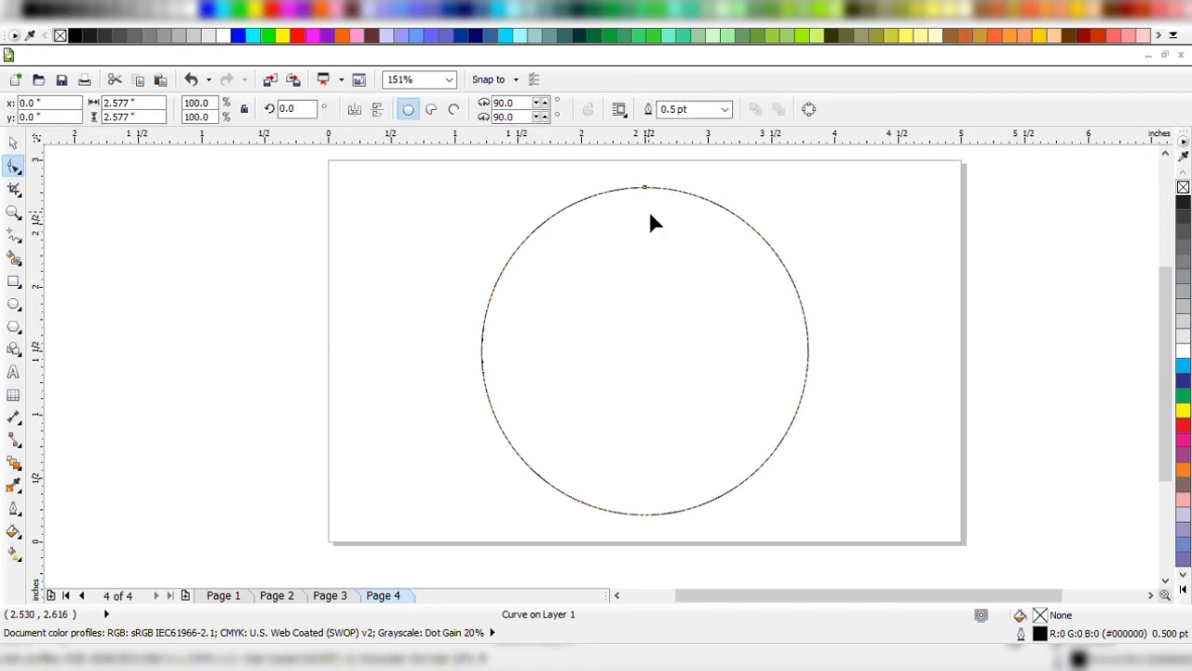
key("space")
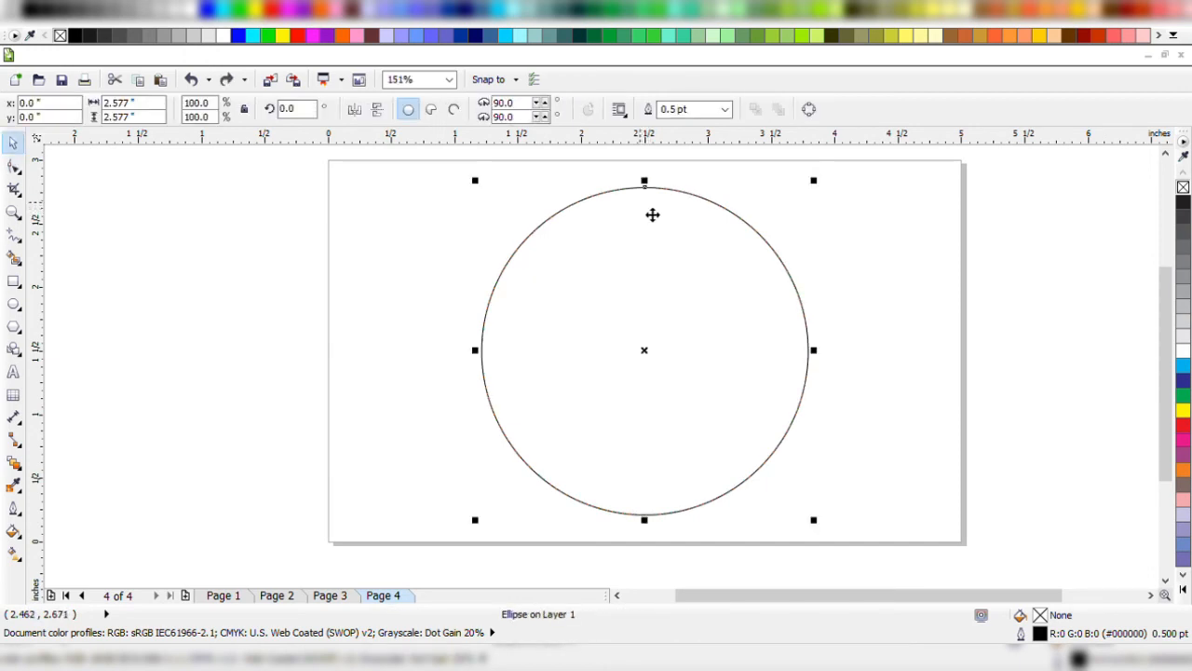
Try converting the circle to curves and pulling its top node down with the Shape tool, and undo both changes.
key("ctrl+q")
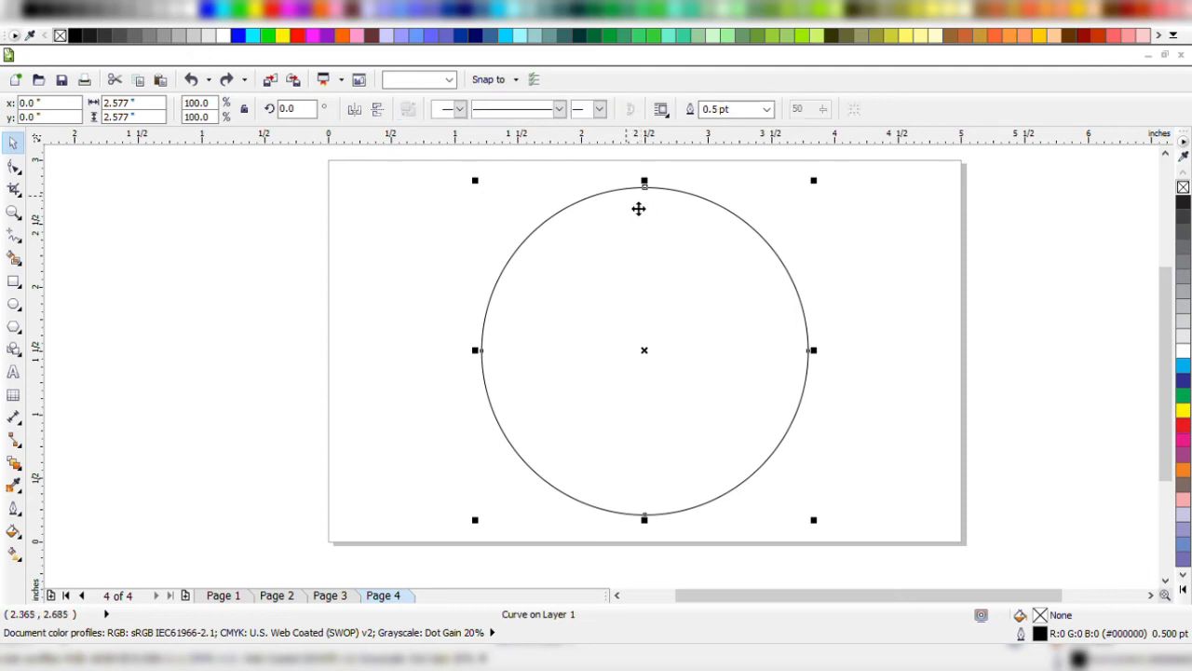
key("F10")
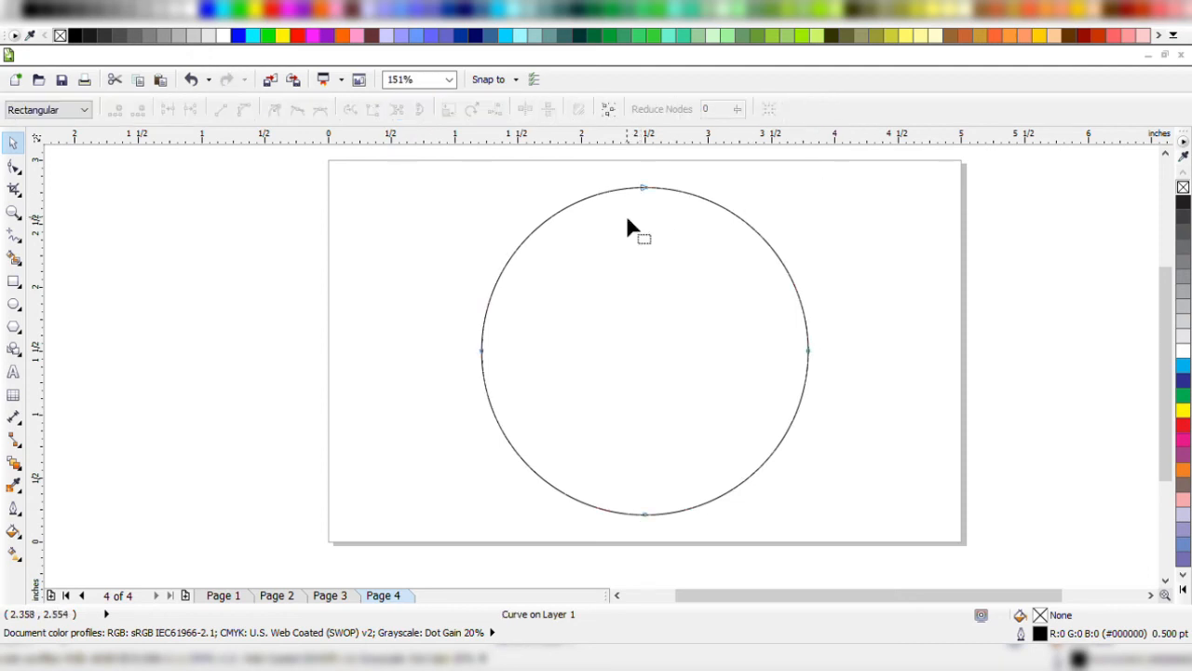
mouse_move(641, 186)
left_mouse_down()
mouse_move(640, 315)
mouse_move(642, 234)
left_mouse_up()
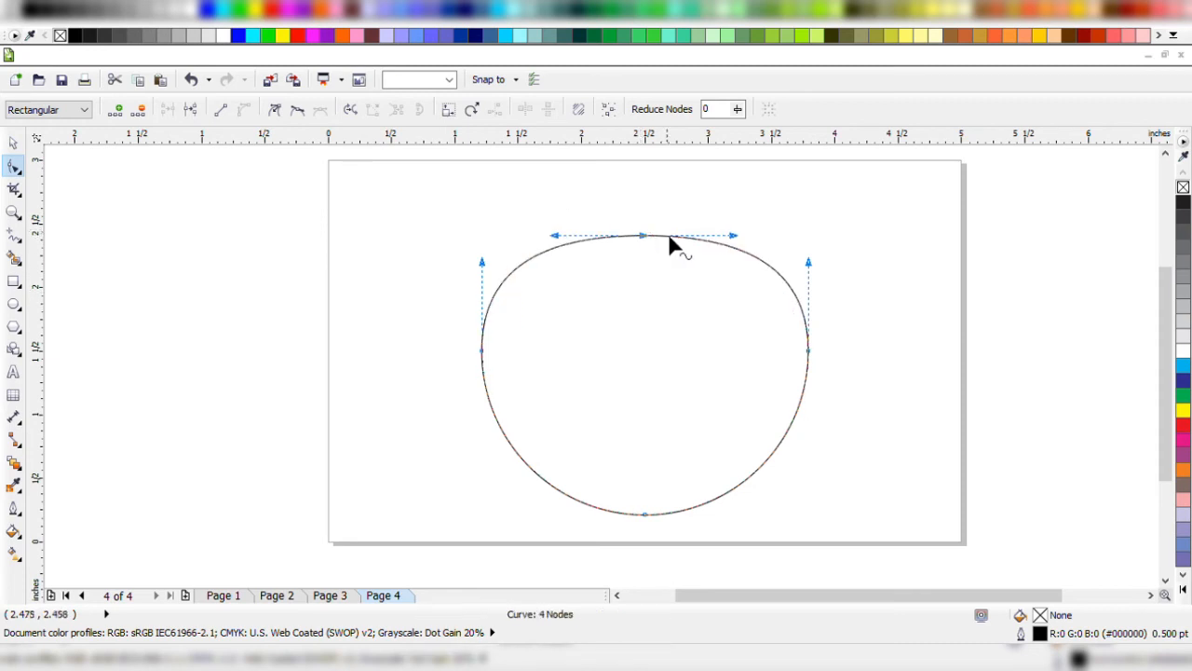
key("ctrl+z")
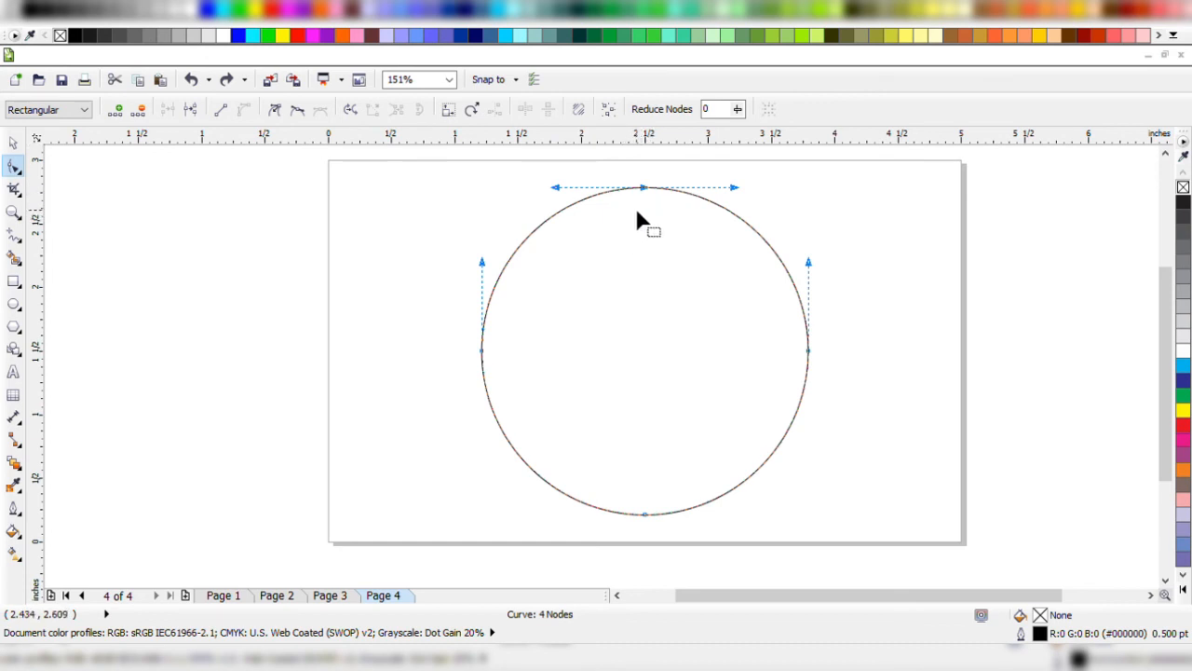
left_click(635, 211)
key("space")
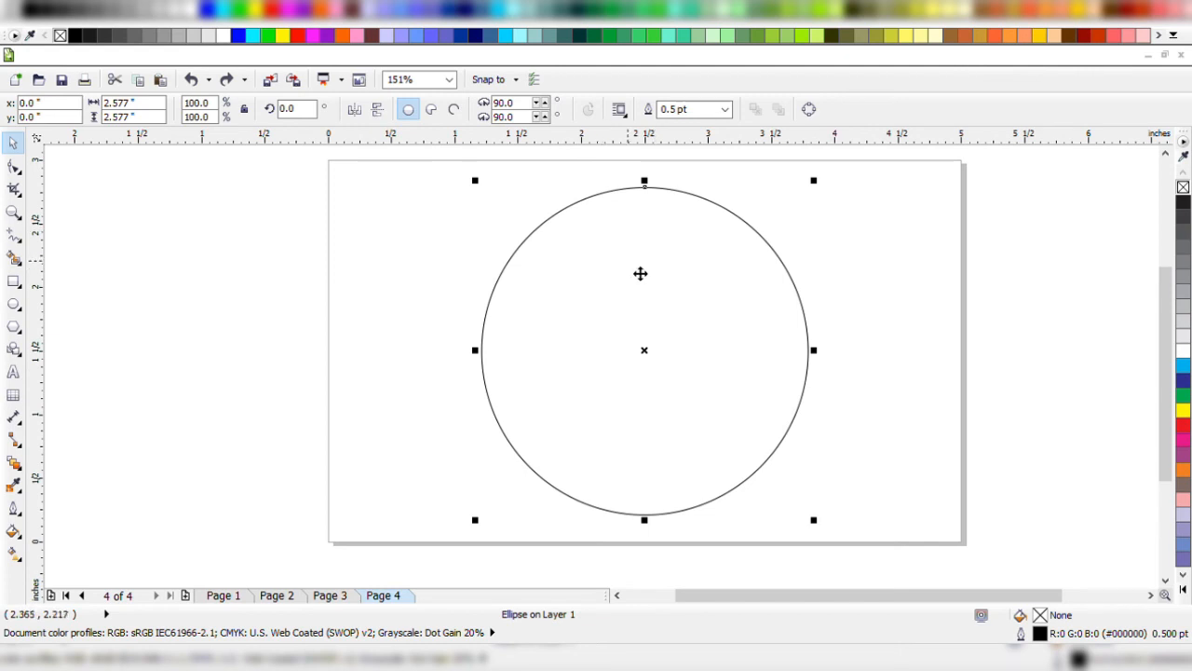
Convert the circle to curves and move its top node about 0.72 inches down with the Shape tool.
left_click(14, 166)
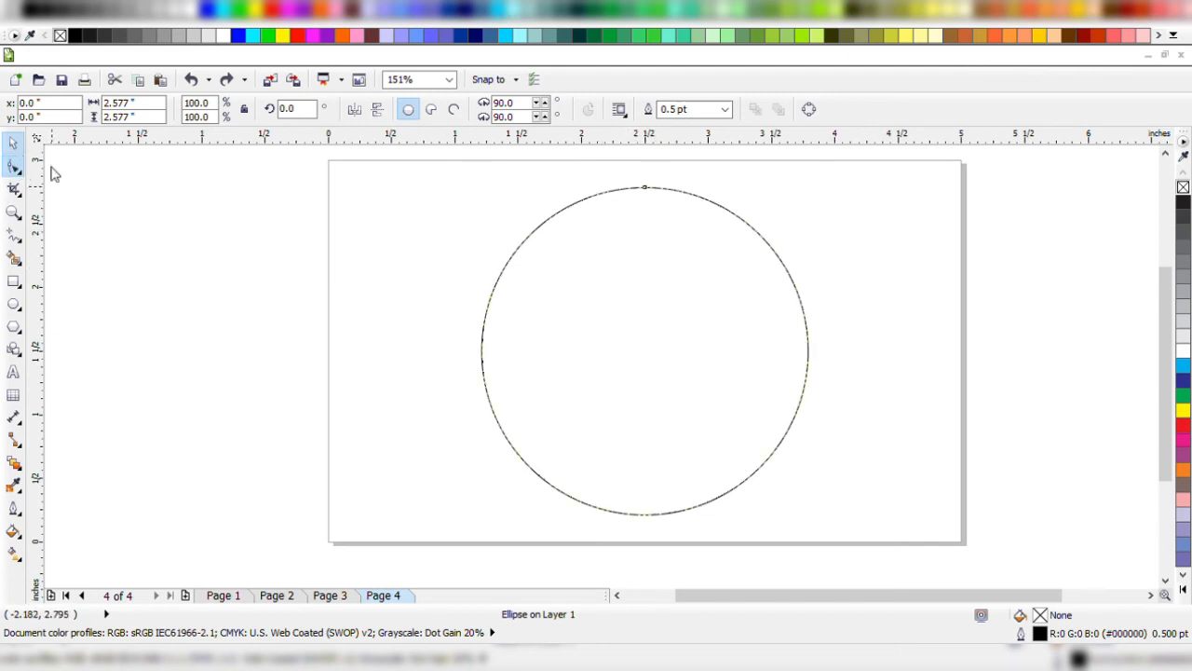
left_click(645, 188)
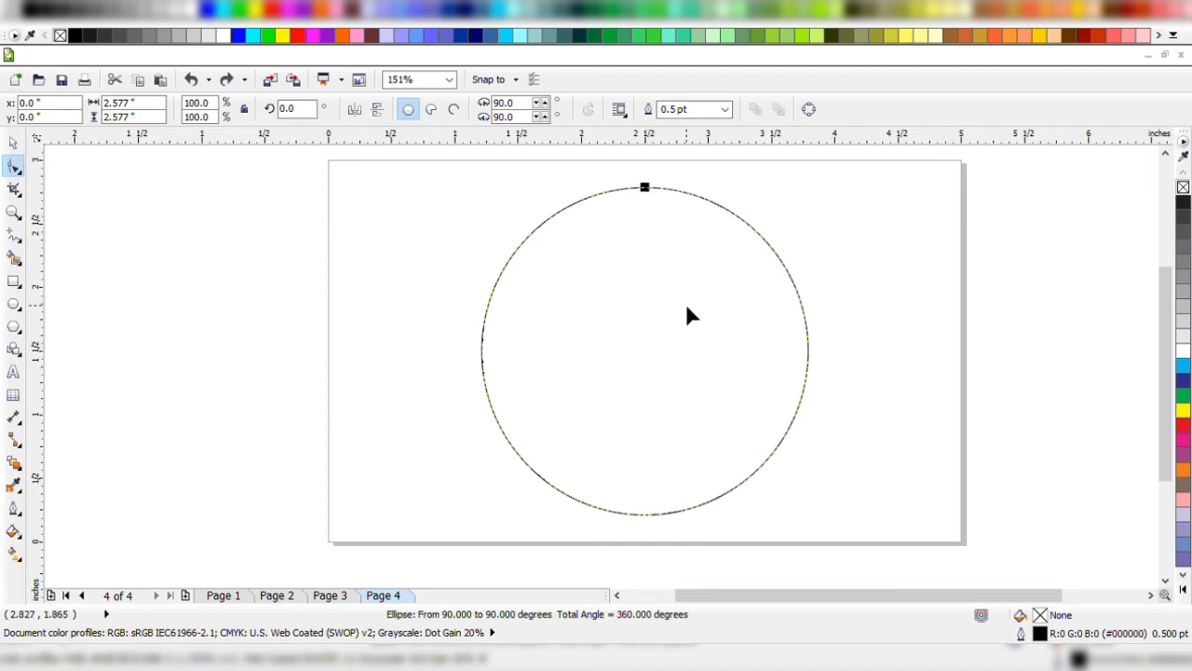
key("ctrl+q")
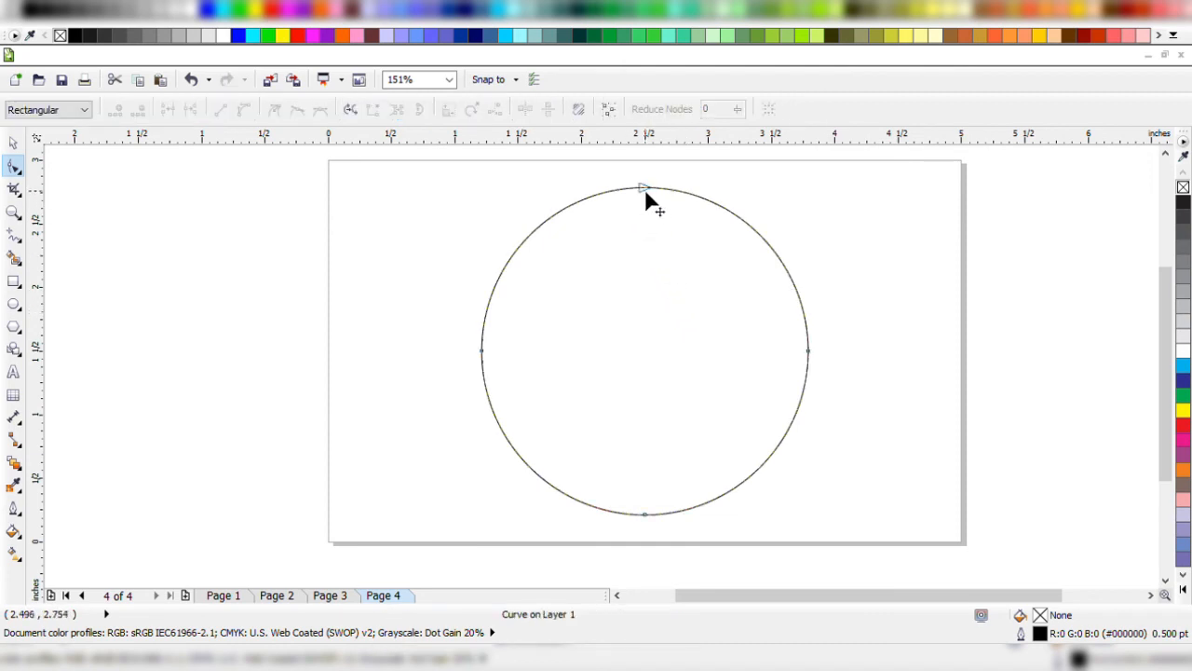
left_click_drag(644, 188, 638, 272)
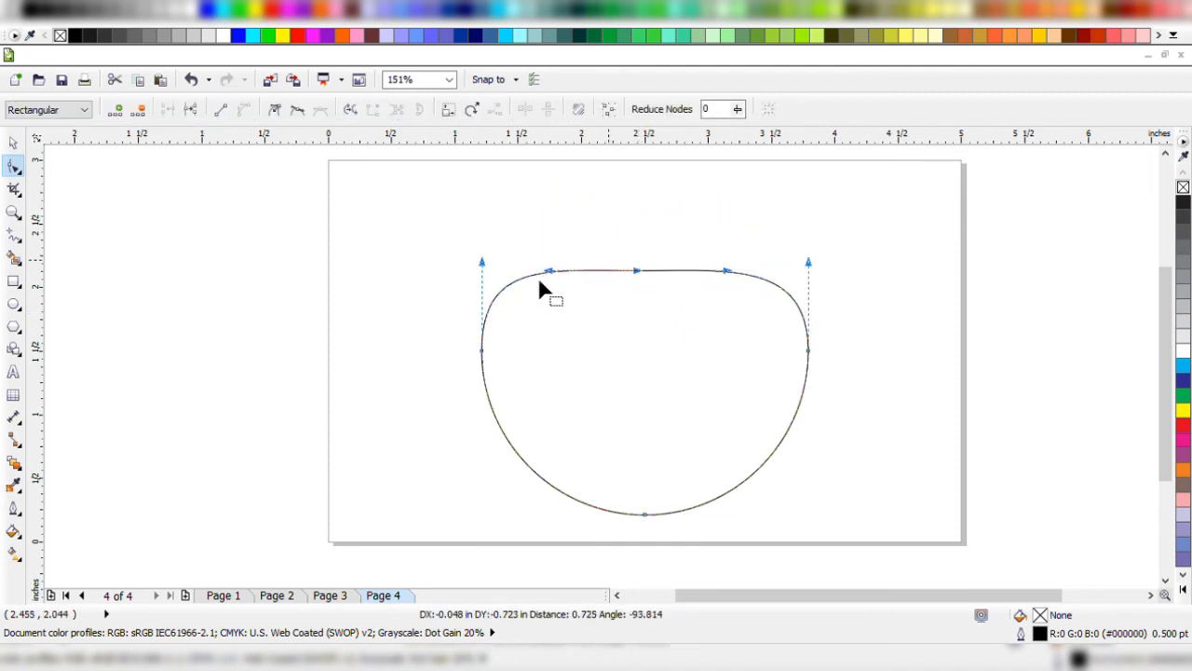
Tilt the top node's control handles so the curve bulges up left of the node and dips right of it.
left_click_drag(550, 271, 548, 225)
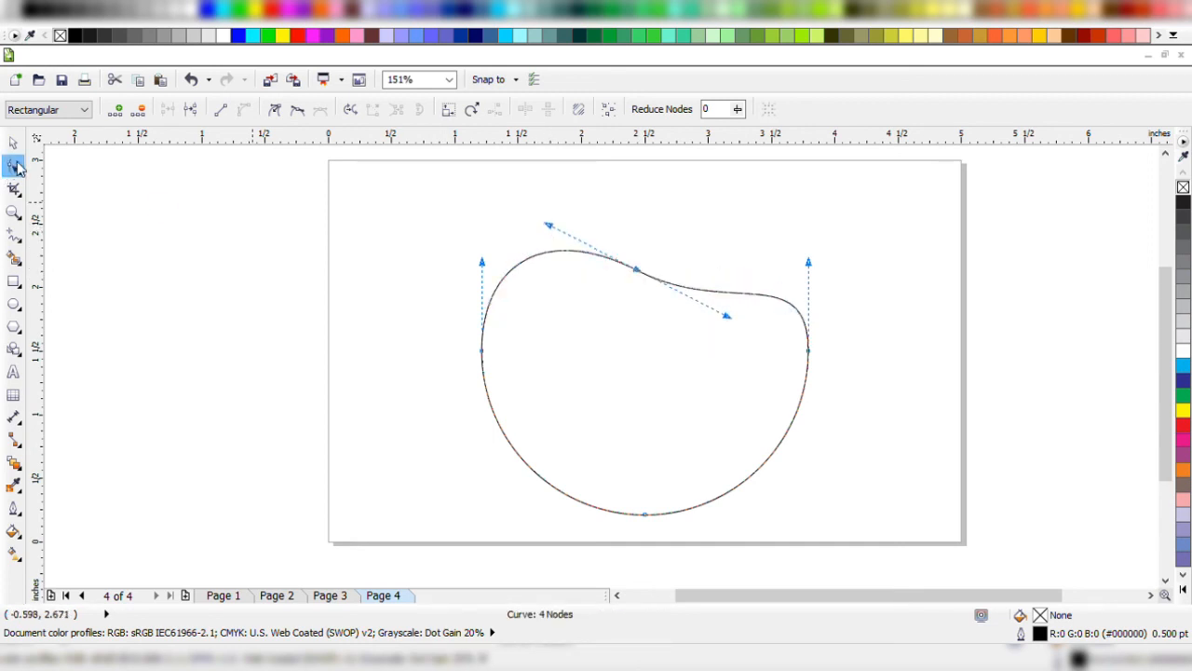
left_click_drag(727, 317, 732, 203)
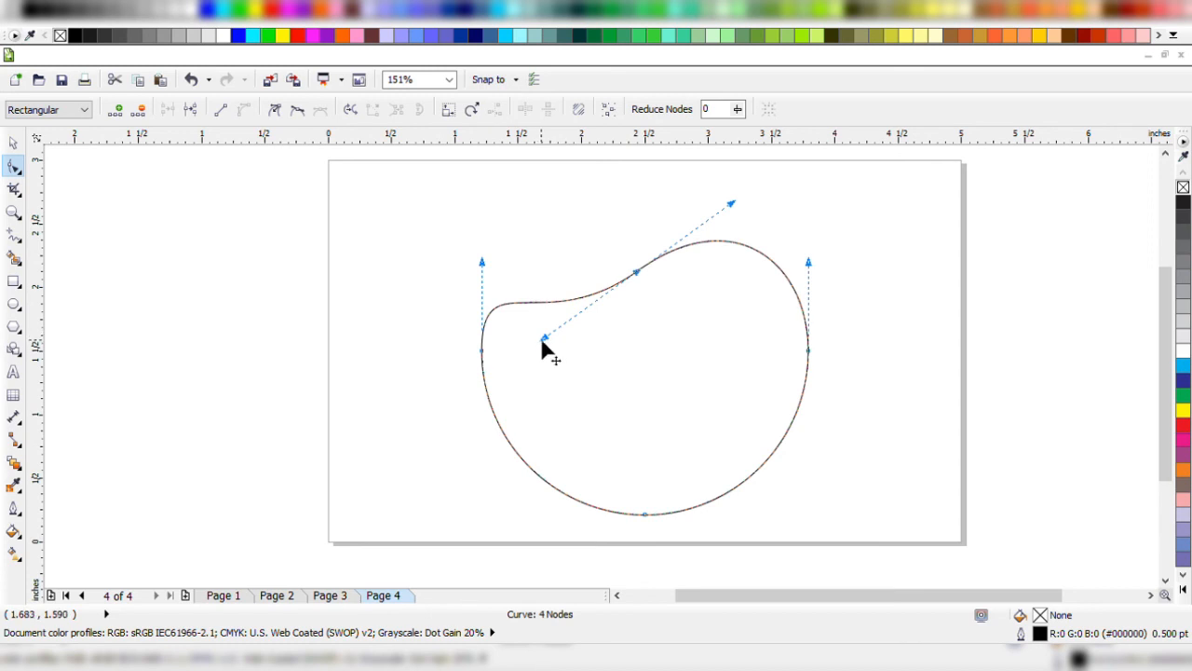
left_click_drag(542, 342, 590, 223)
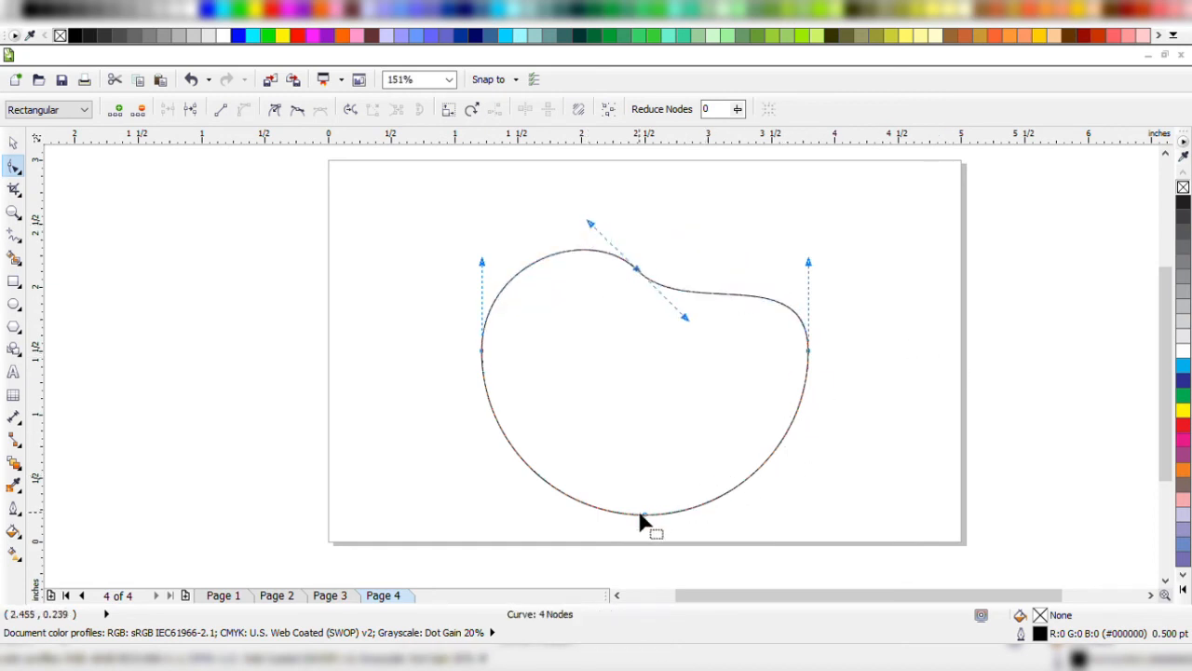
Reposition the curve's bottom, top and side nodes to form a rounded freeform shape about 2.02 by 1.71 inches.
left_click_drag(640, 513, 631, 421)
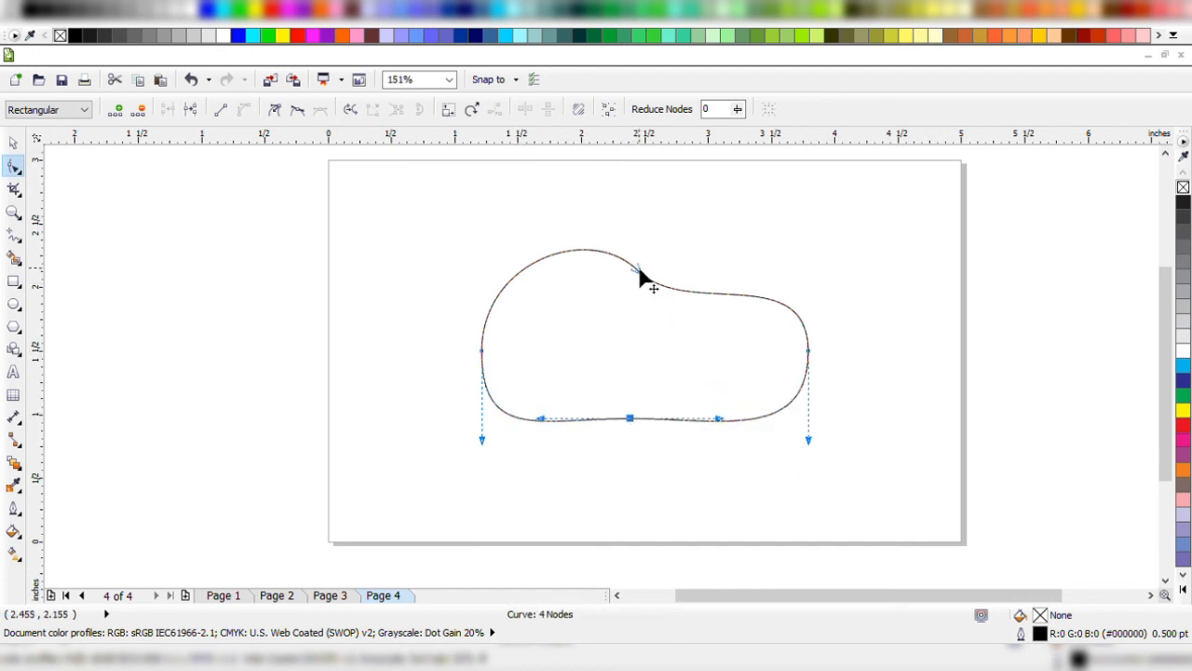
left_click_drag(643, 274, 742, 234)
left_click_drag(808, 353, 720, 339)
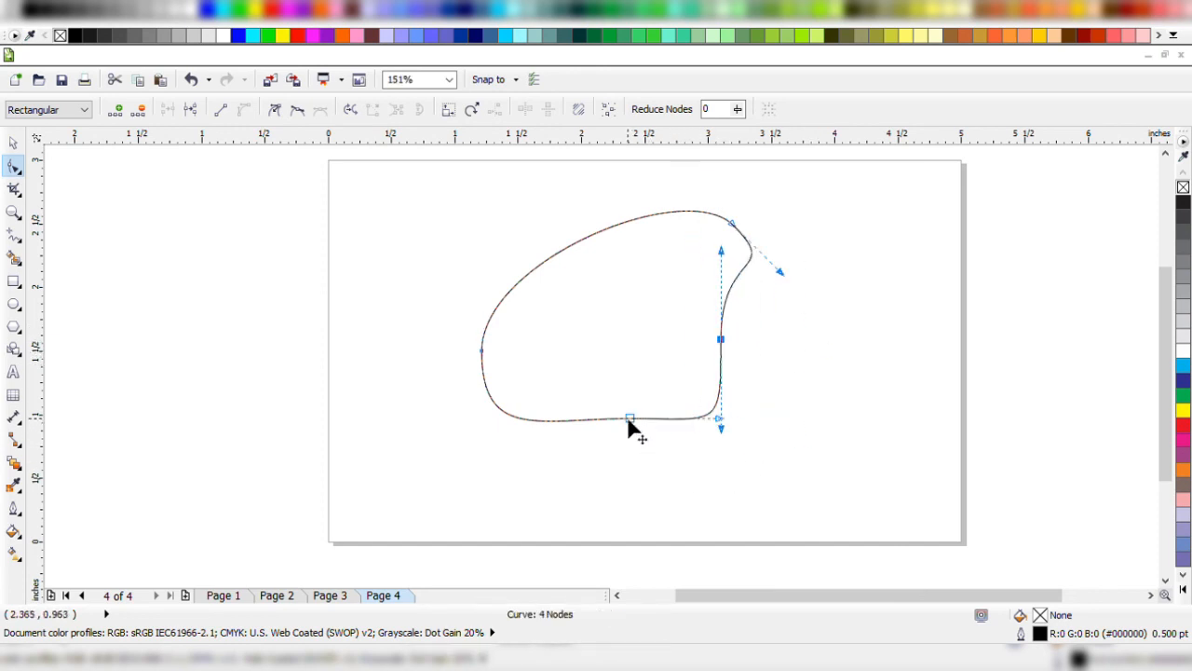
left_click_drag(629, 421, 599, 380)
left_click(482, 352)
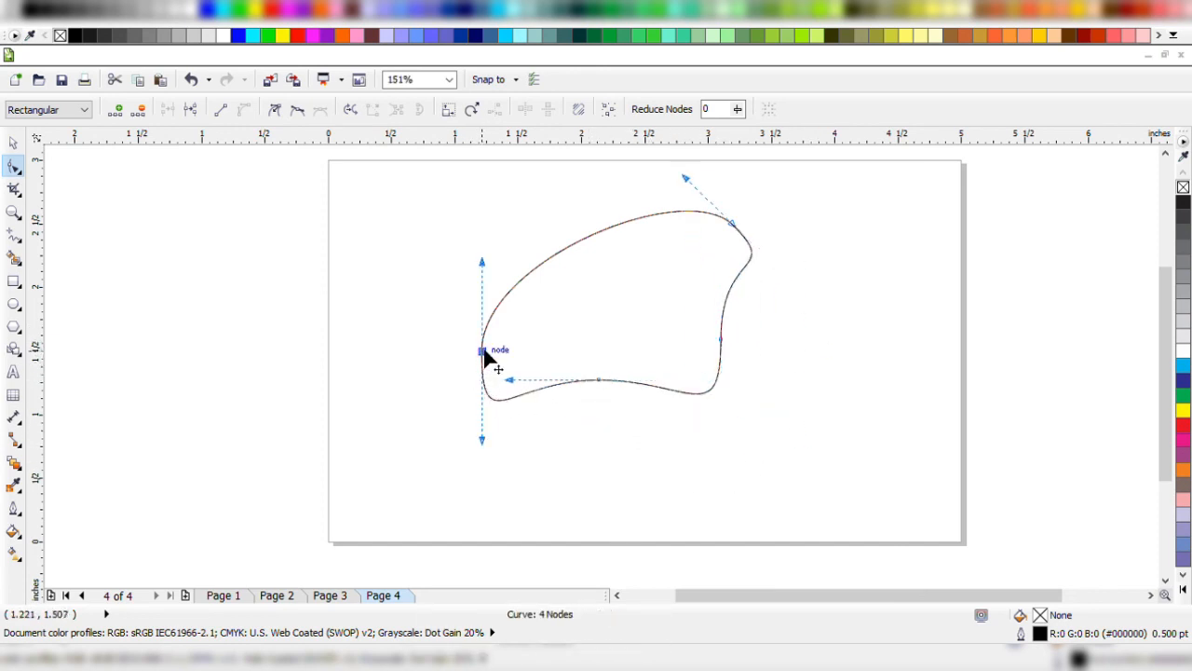
left_click_drag(484, 354, 532, 285)
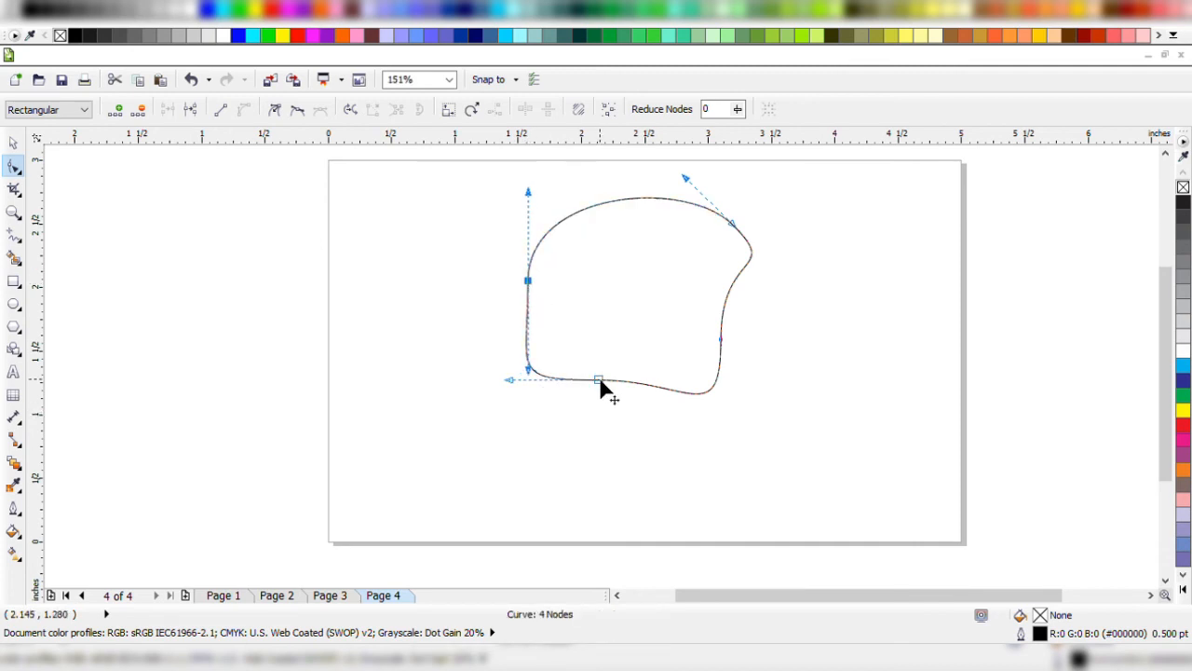
left_click_drag(599, 382, 599, 410)
left_click_drag(721, 339, 783, 351)
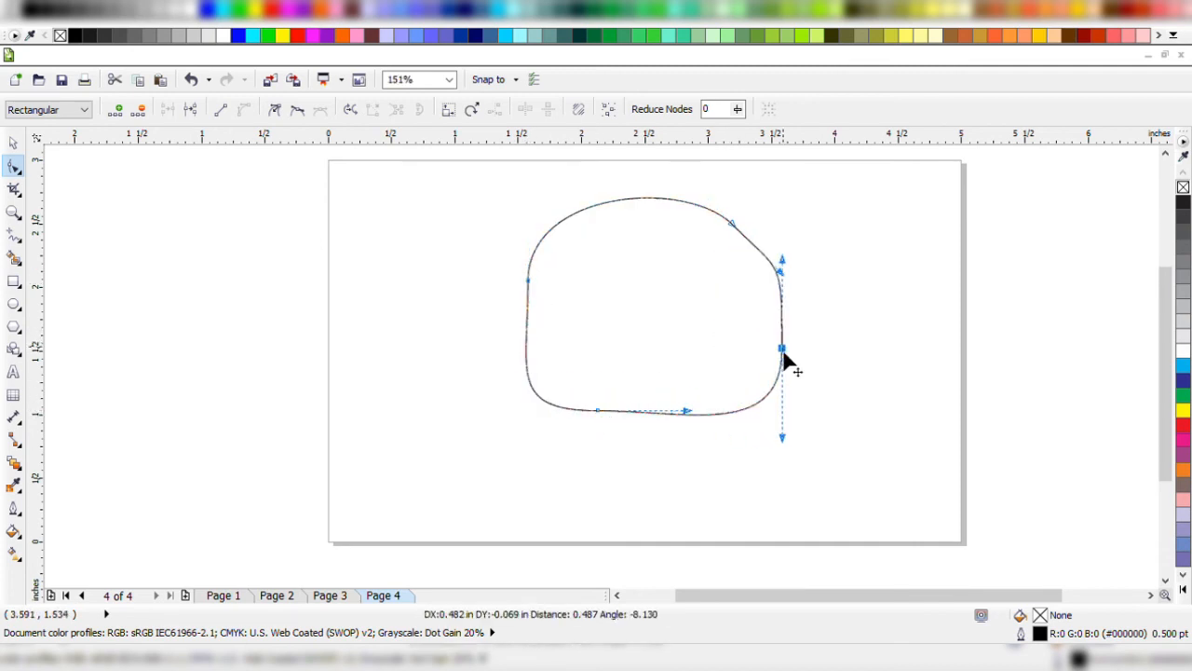
key("space")
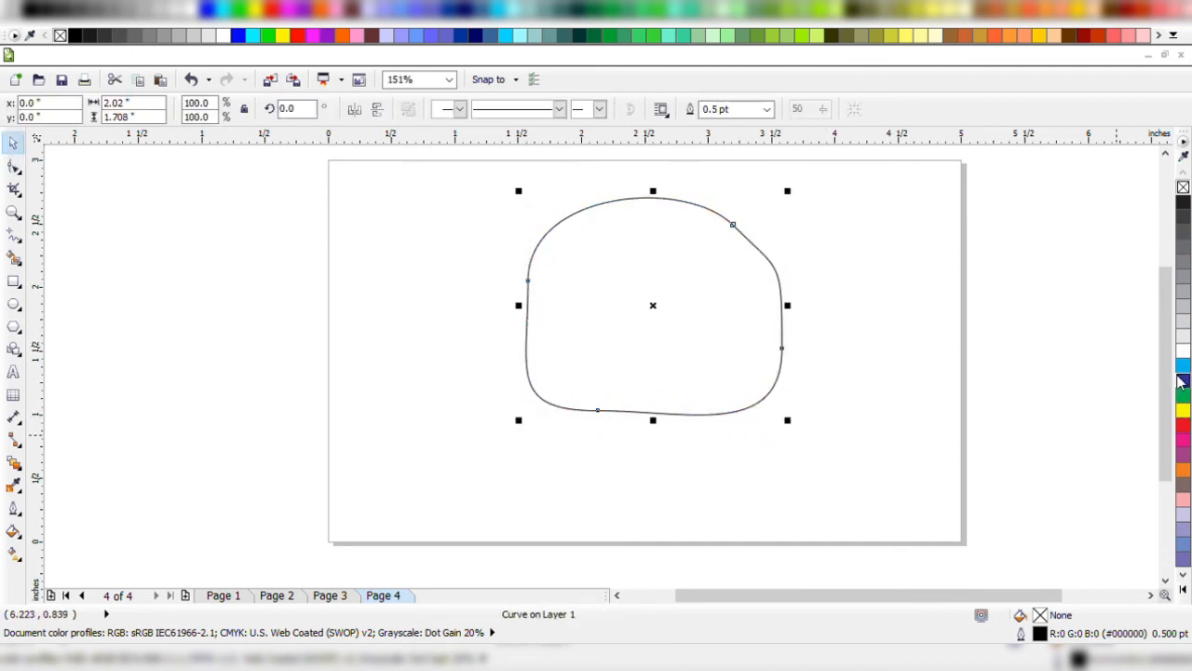
Give the freeform shape a linear fountain fill from dark blue at its left to cyan at its right, and remove its outline.
left_click(1181, 380)
key("g")
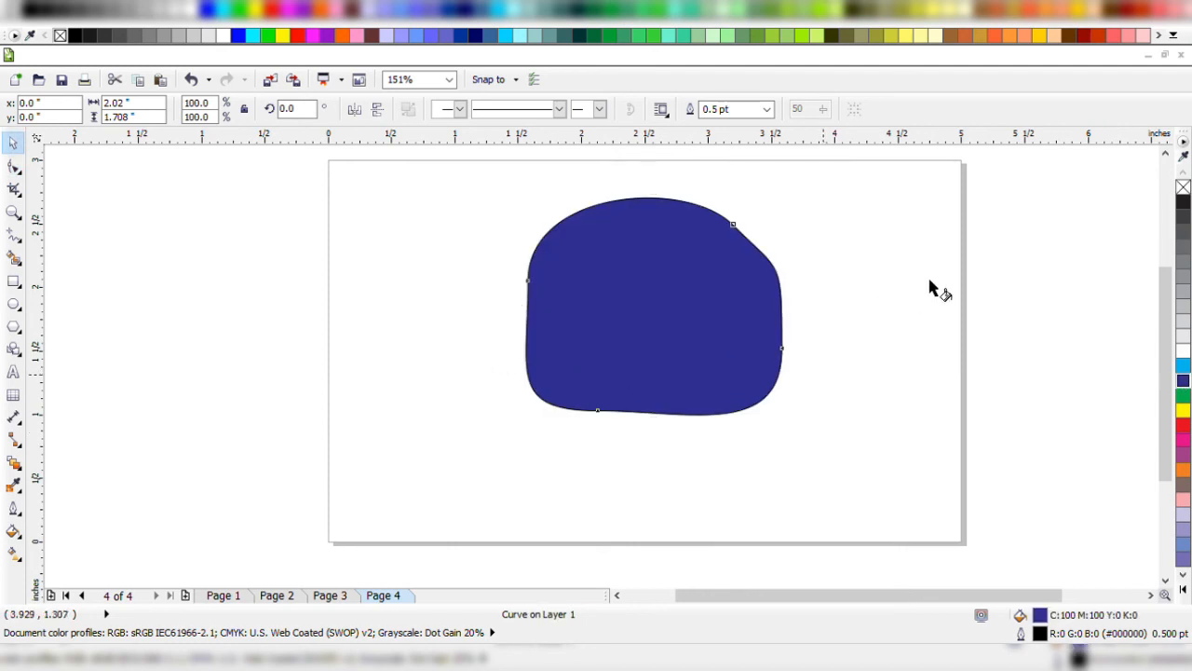
left_click_drag(521, 335, 779, 281)
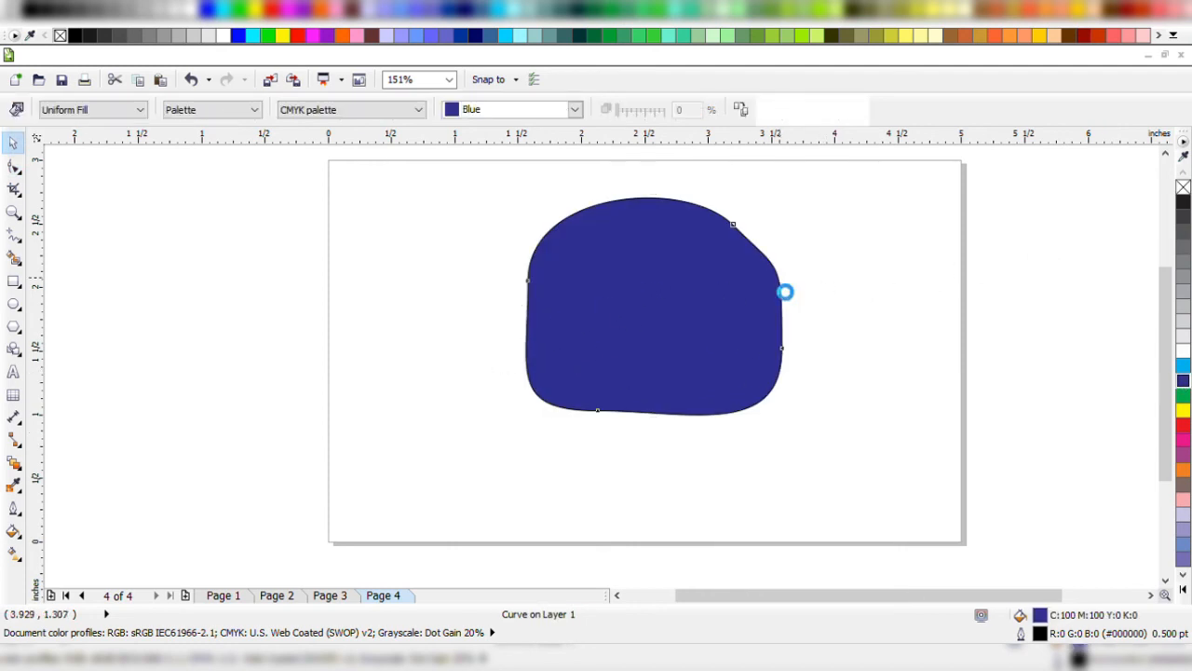
left_click(1183, 365)
key("space")
right_click(1183, 187)
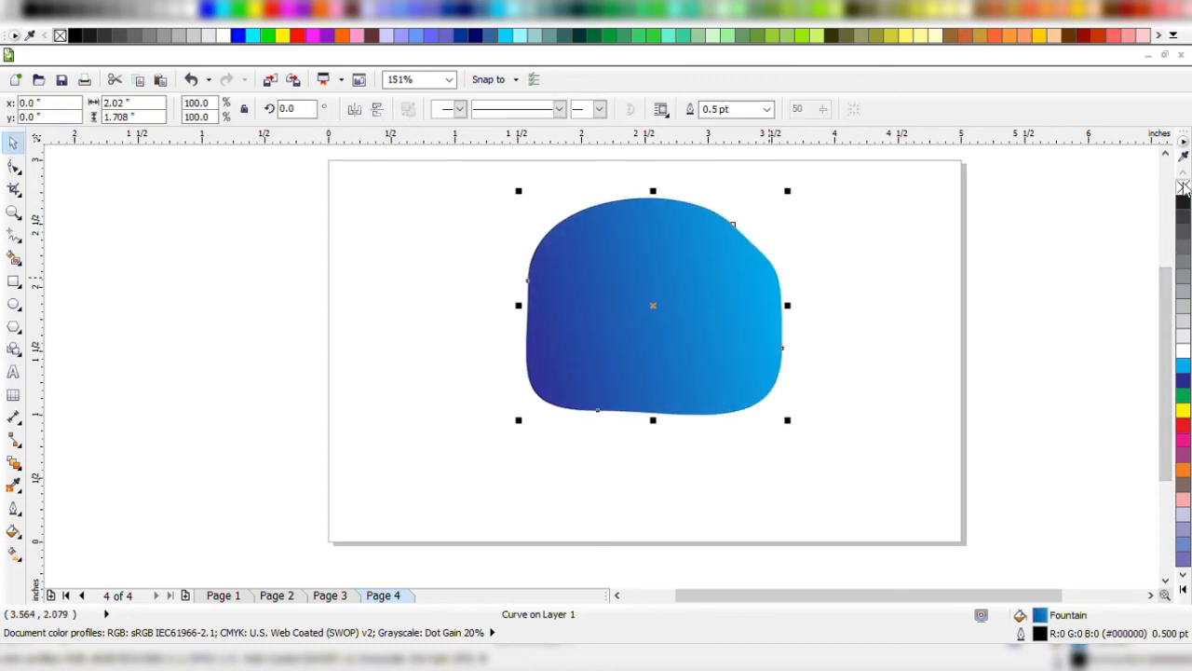
Try moving the gradient shape slightly down and to the right, and undo the move.
left_click(856, 250)
left_click(677, 294)
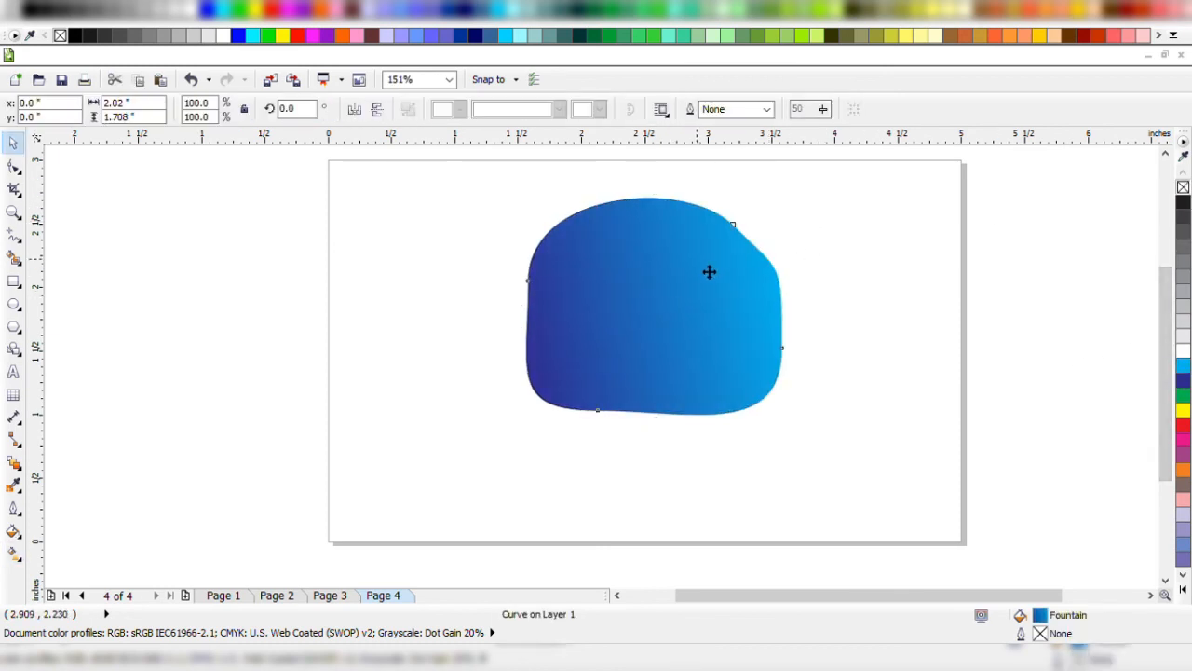
left_click_drag(707, 271, 730, 289)
key("ctrl+z")
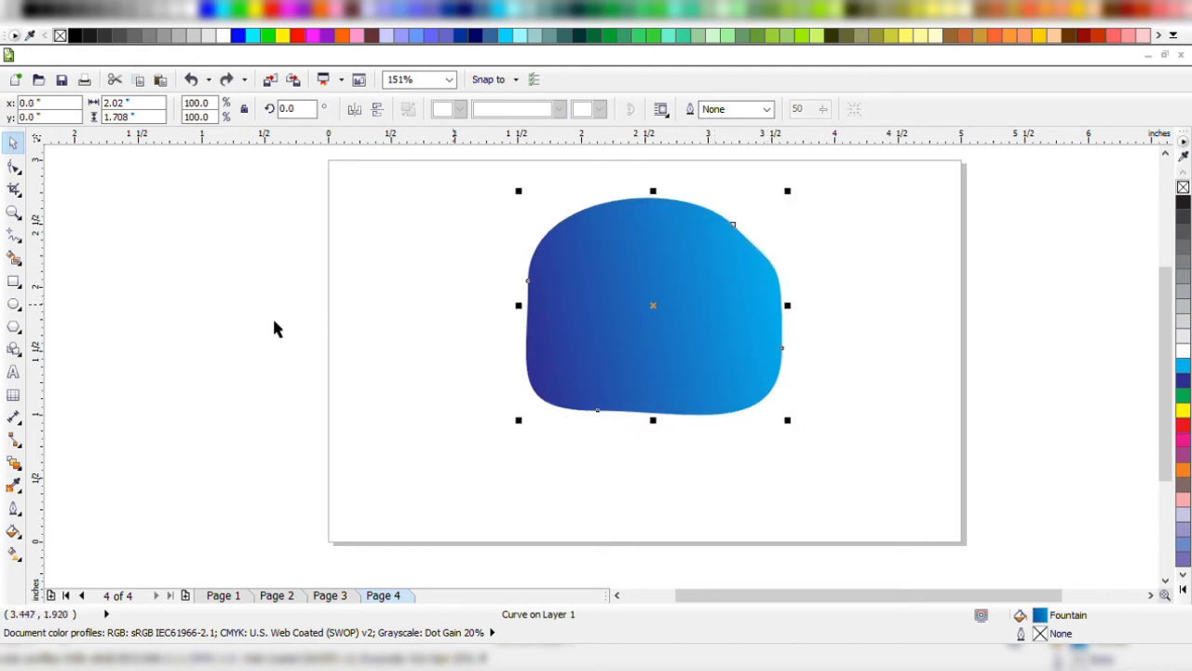
Add the artistic text "Corel" in 24 pt Arial across the page's left edge.
left_click(14, 372)
left_click(269, 422)
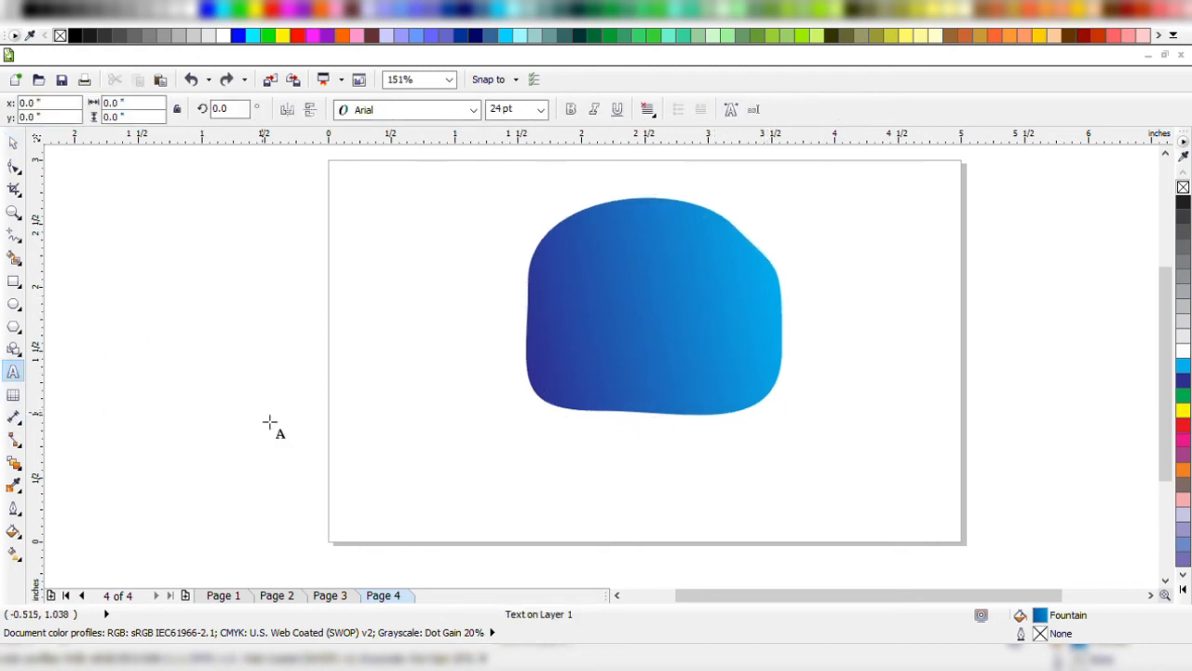
type("hA")
key("BackSpace")
key("BackSpace")
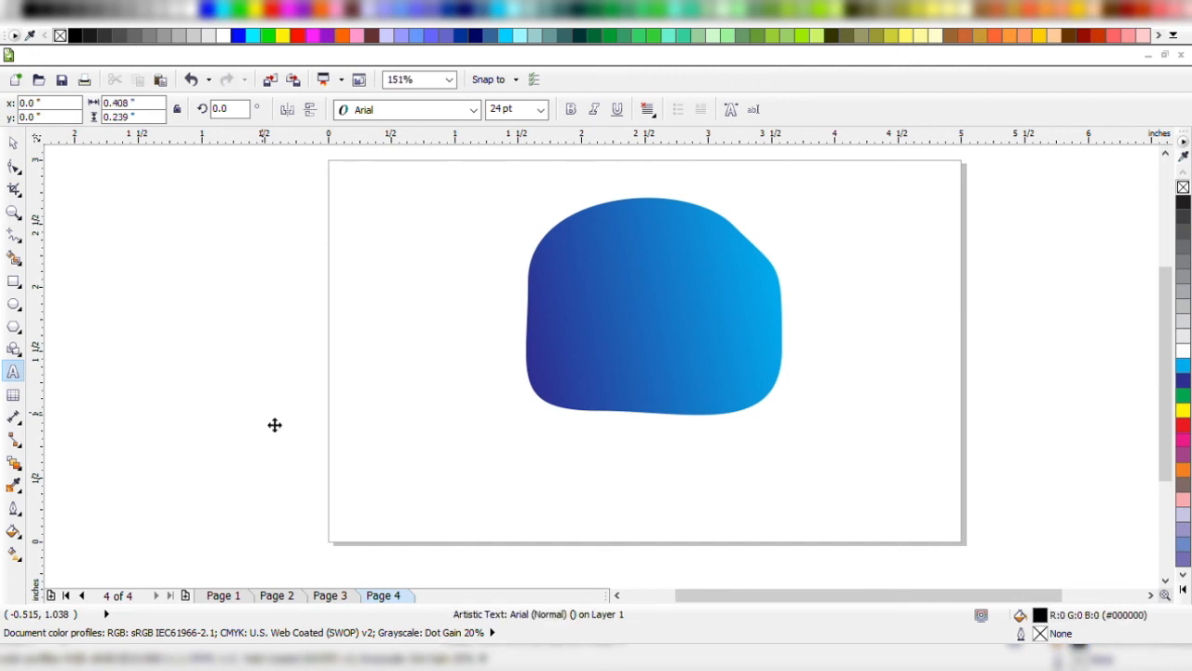
type("Corel")
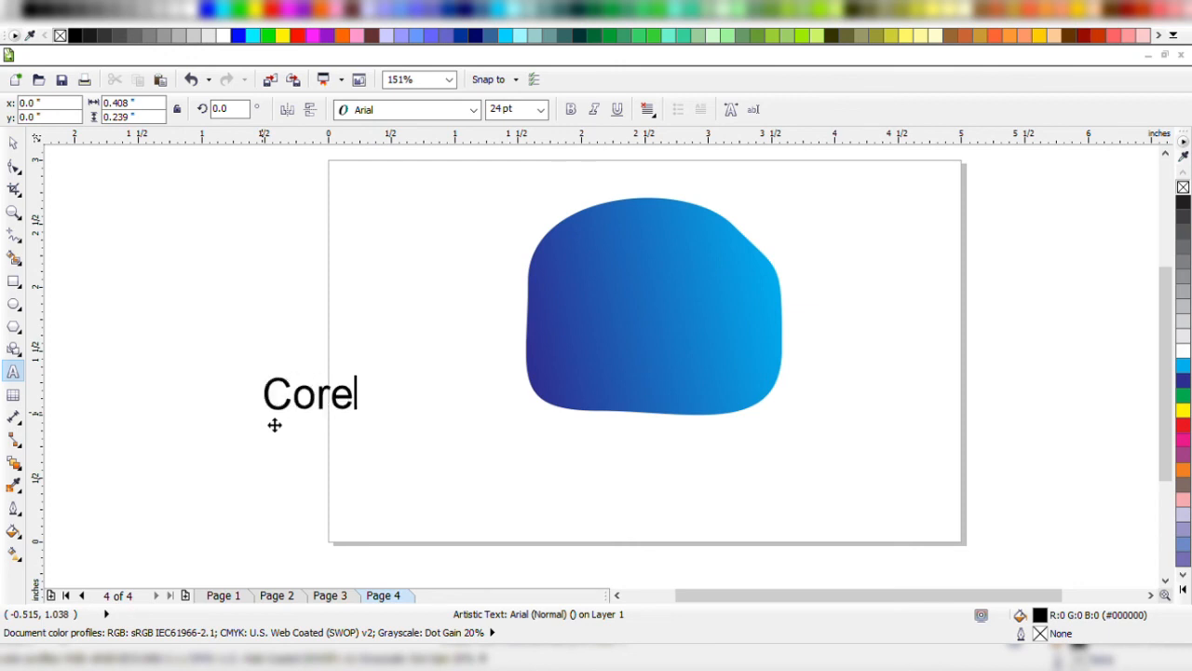
key("ctrl+space")
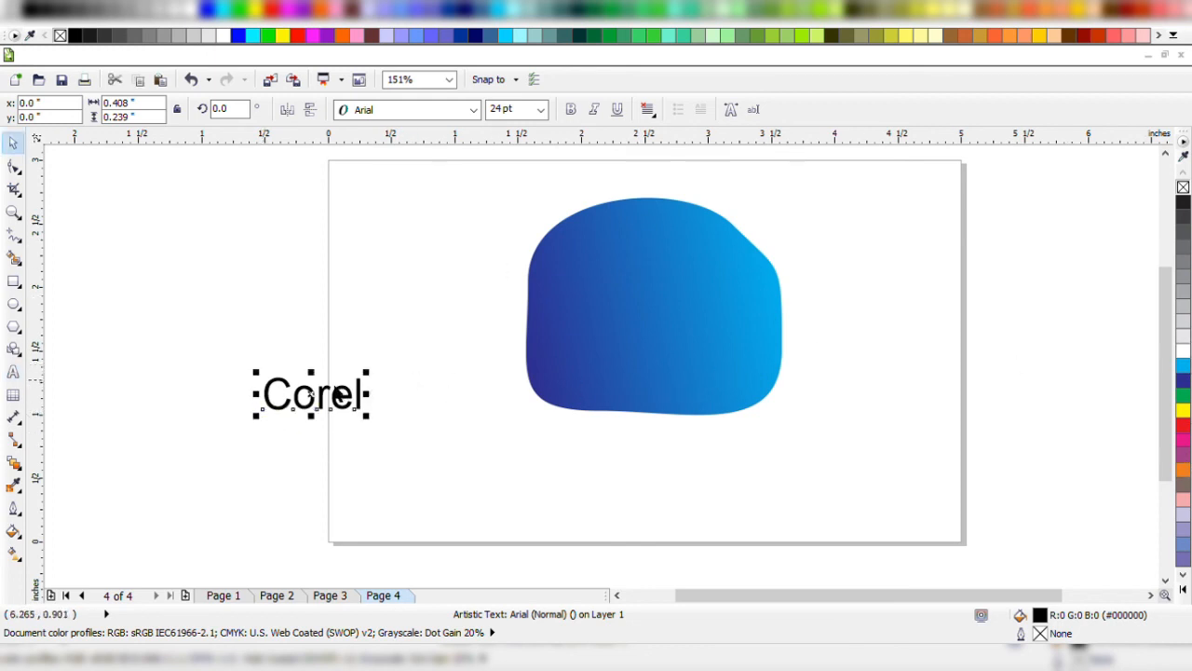
Place the "Corel" text on the gradient shape, enlarged to about 42.8 pt and centred horizontally on the shape.
left_click_drag(335, 399, 759, 343)
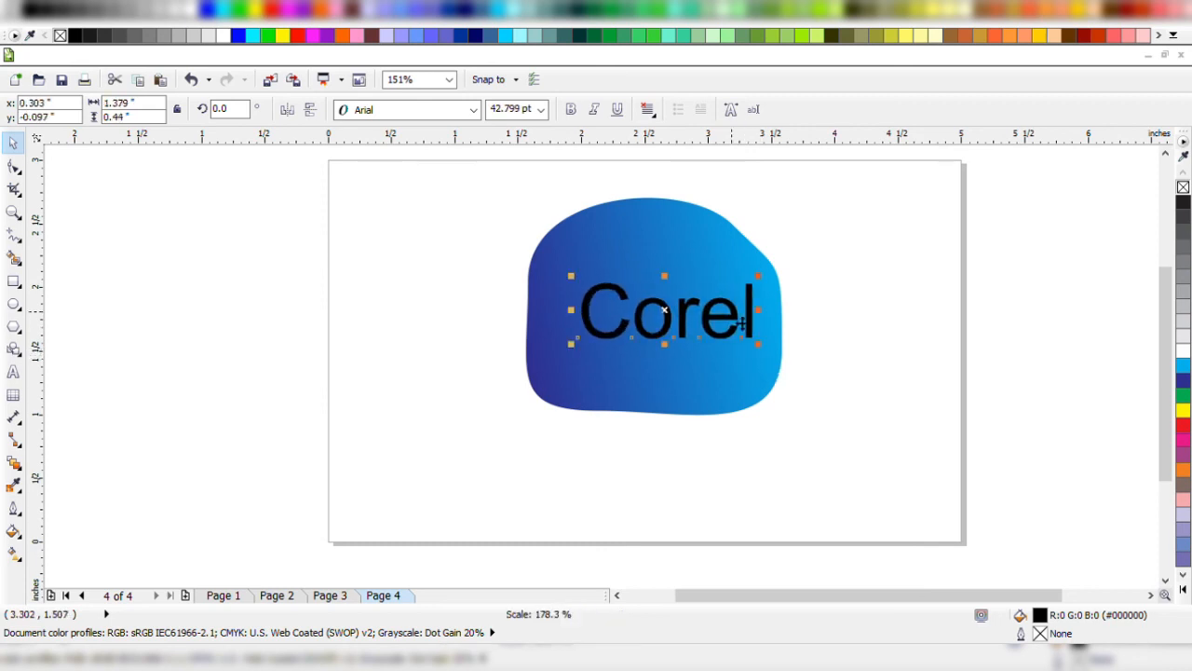
left_click_drag(692, 293, 667, 294)
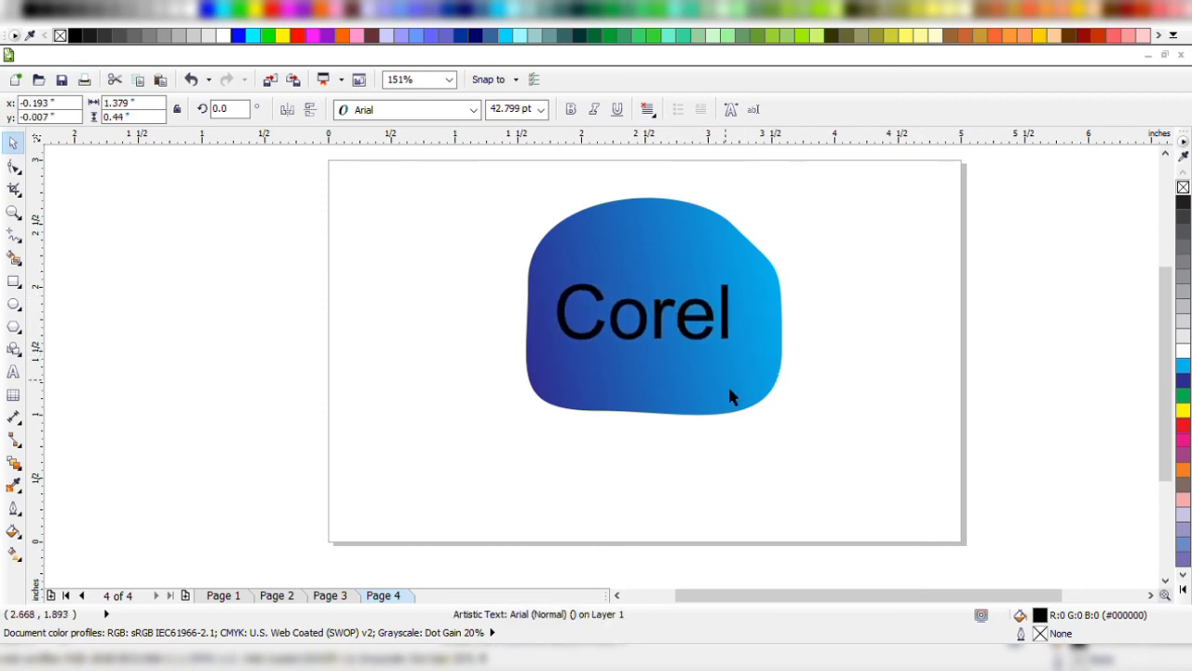
left_click(730, 389, "shift")
key("c")
mouse_move(907, 209)
left_mouse_down()
mouse_move(708, 317)
mouse_move(474, 386)
left_mouse_up()
Make the "Corel" text white and bold, and realign its centre horizontally with the gradient shape.
left_click(1183, 350)
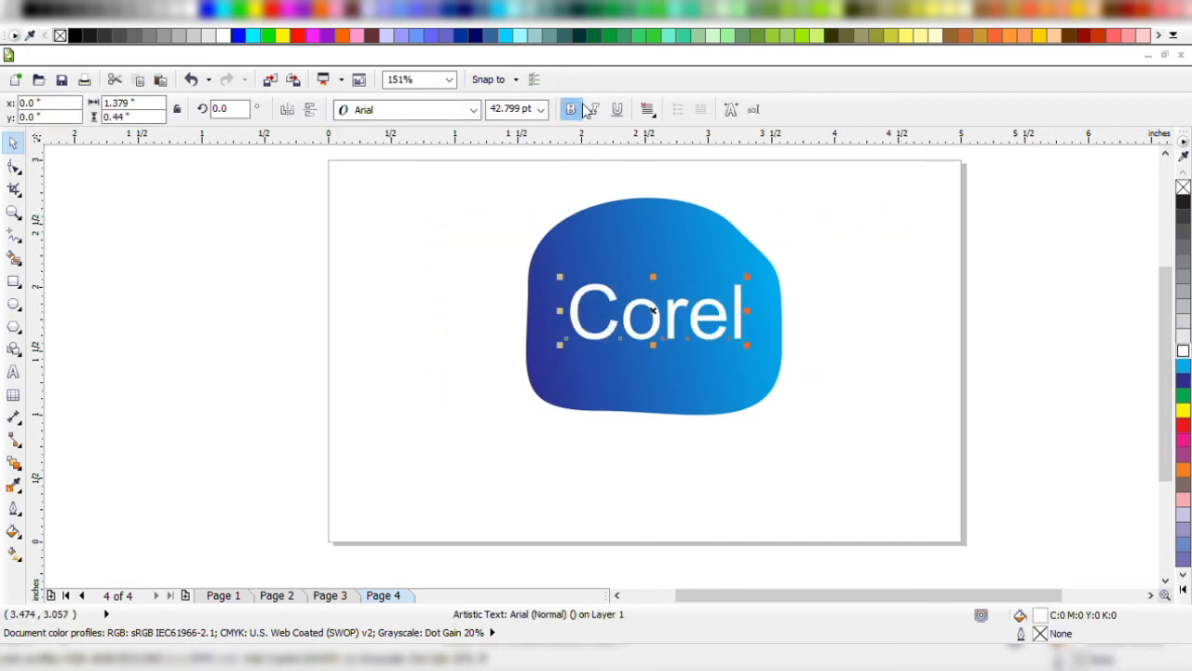
left_click(573, 109)
left_click(652, 359, "shift")
key("c")
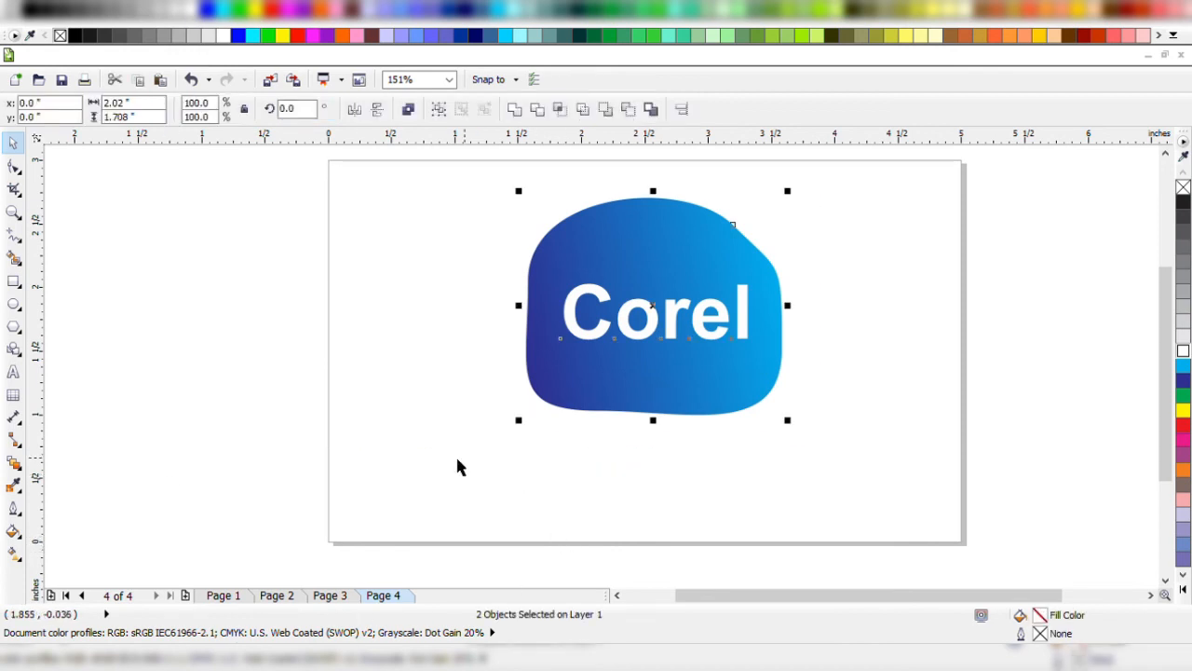
key("Escape")
Try pulling the gradient shape's upper-right edge inward with the Shape tool, and undo the change.
left_click(724, 220)
key("F10")
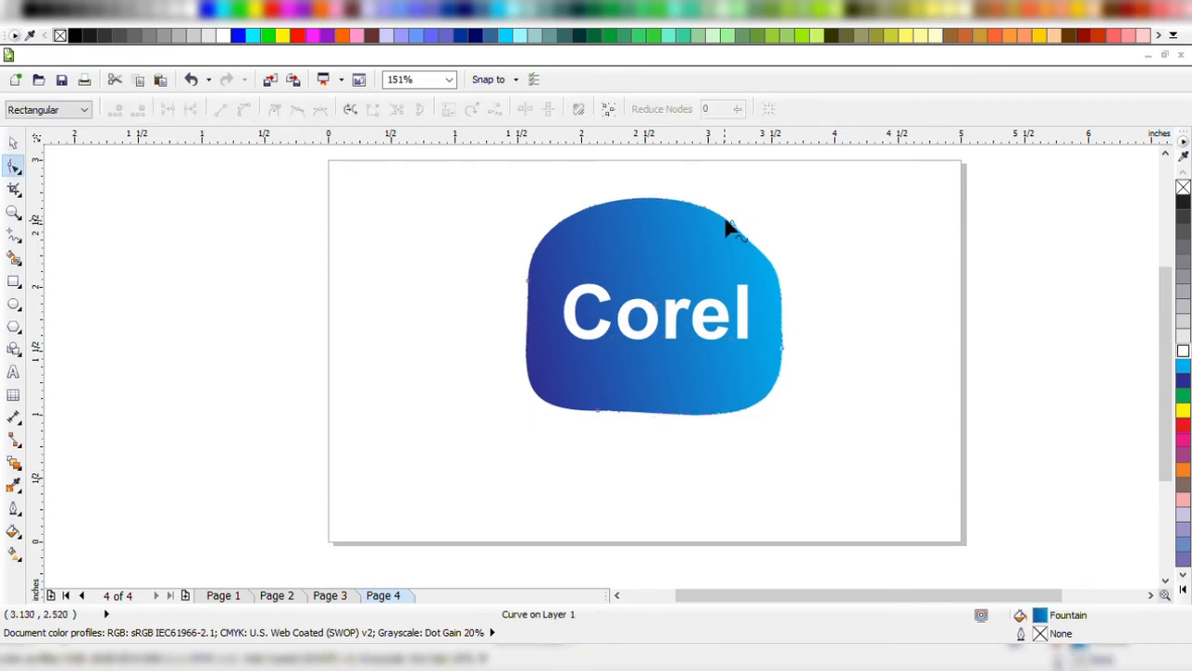
left_click_drag(725, 225, 633, 245)
key("ctrl+z")
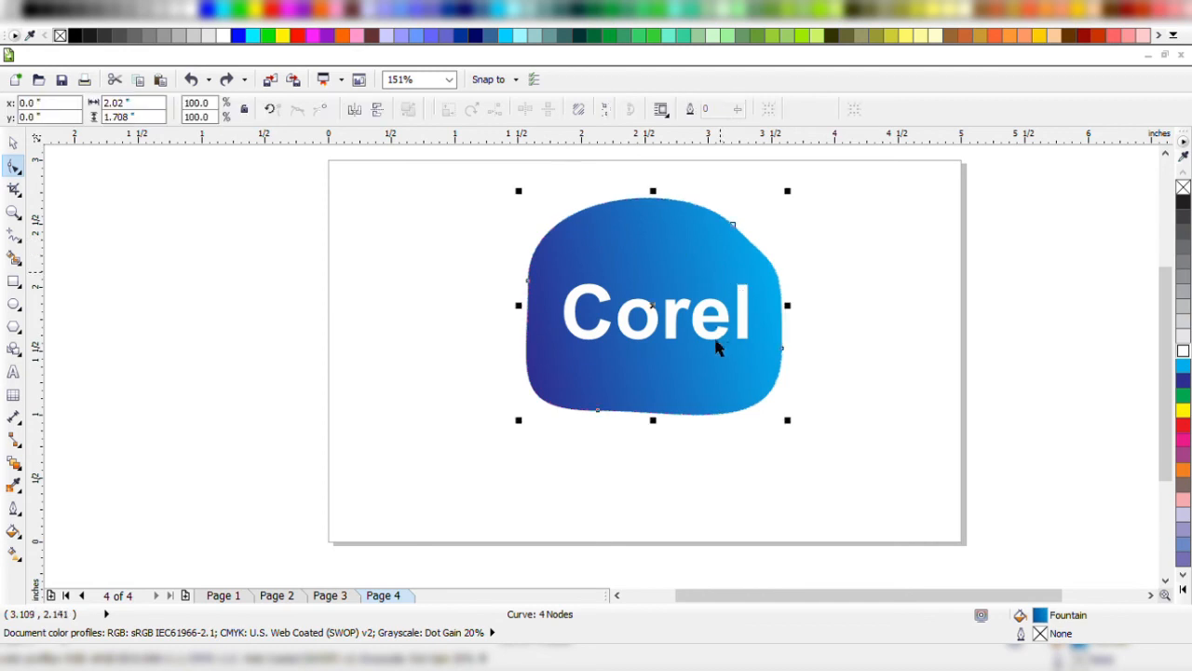
Delete the "Corel" text from the gradient shape.
key("space")
left_click(748, 310)
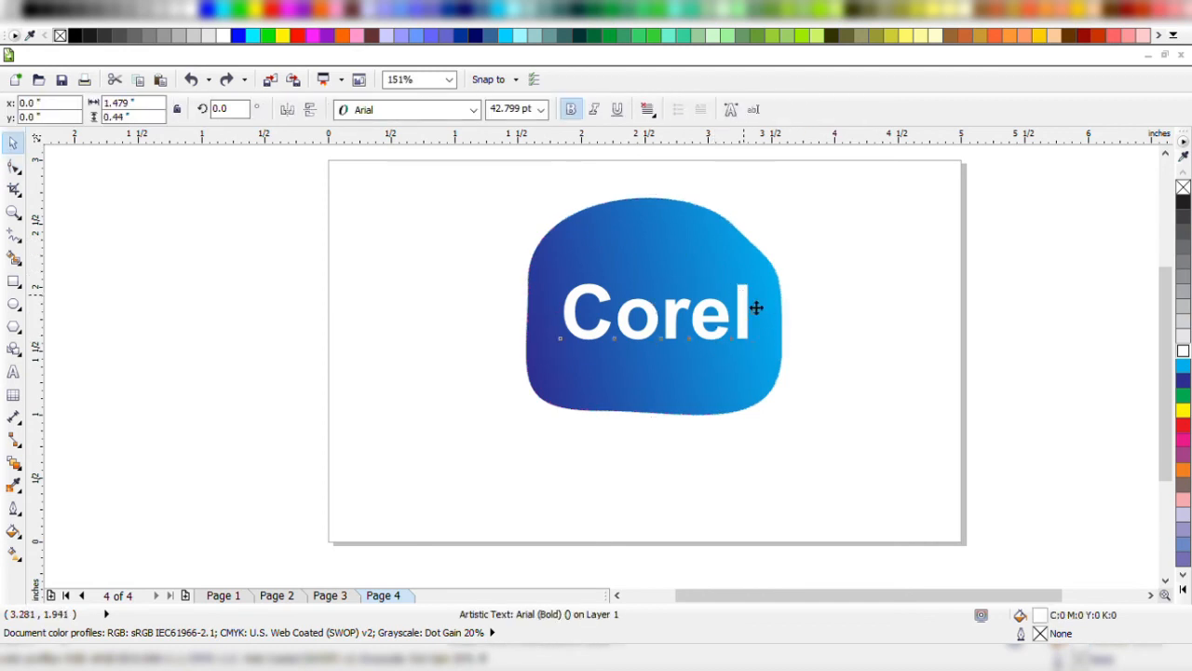
key("Delete")
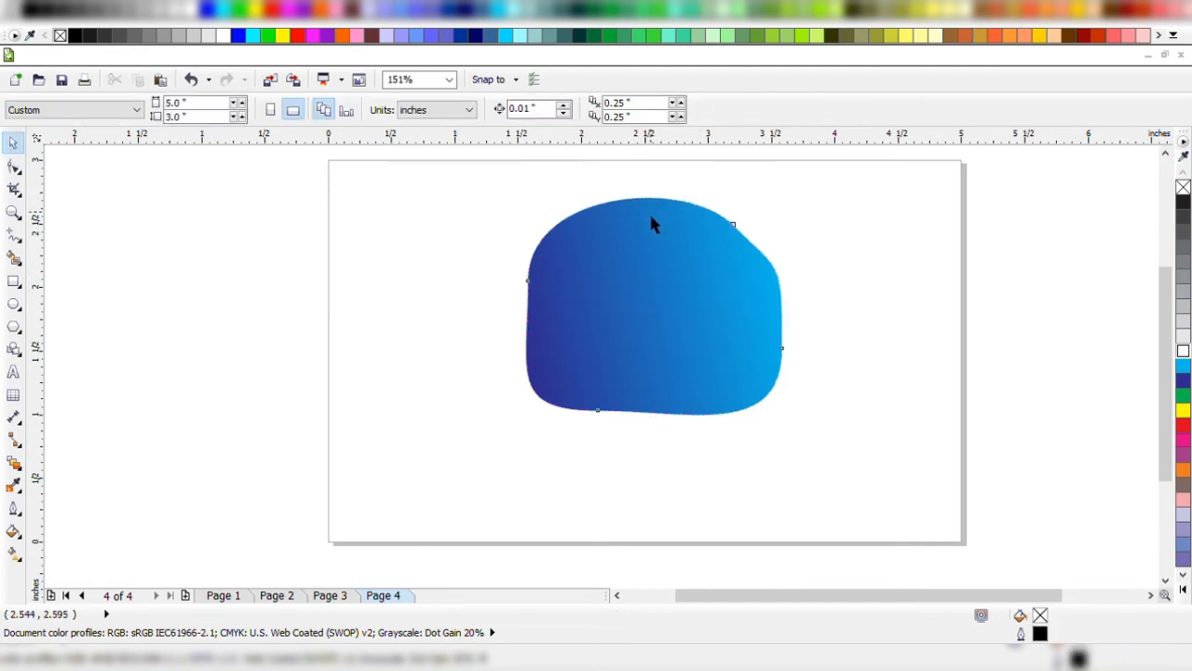
Move the gradient shape's upper-right node up and outward and its left node outward with the Shape tool.
key("space")
left_click(652, 212)
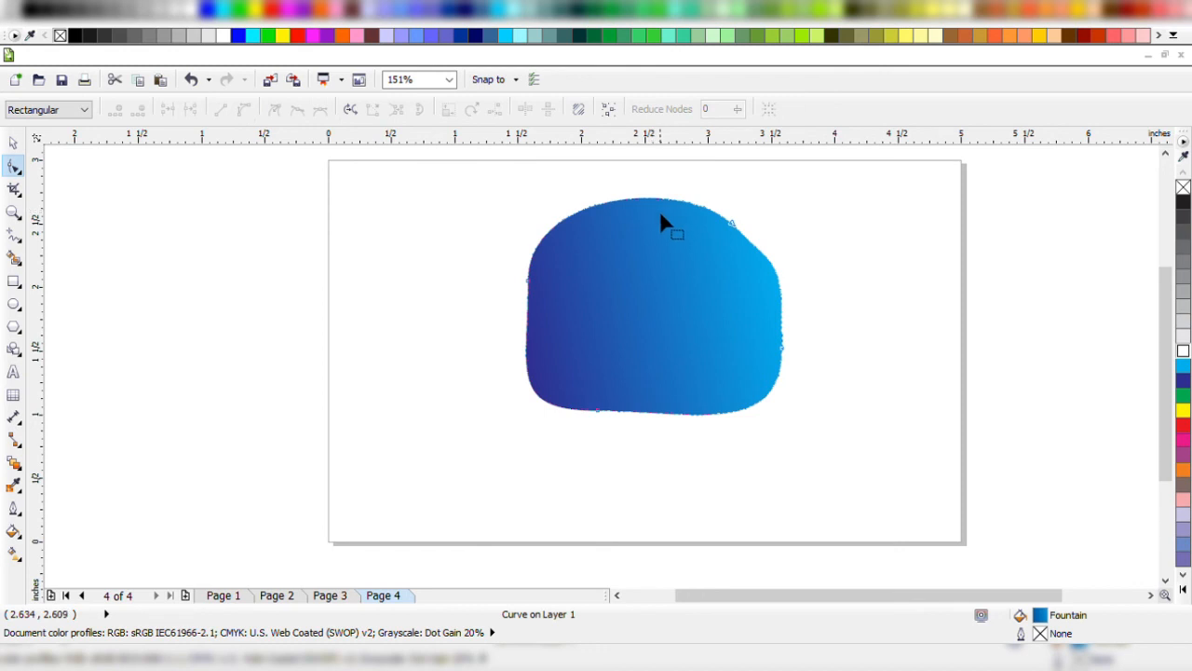
left_click(735, 227)
left_click_drag(736, 233, 761, 199)
left_click_drag(526, 284, 470, 300)
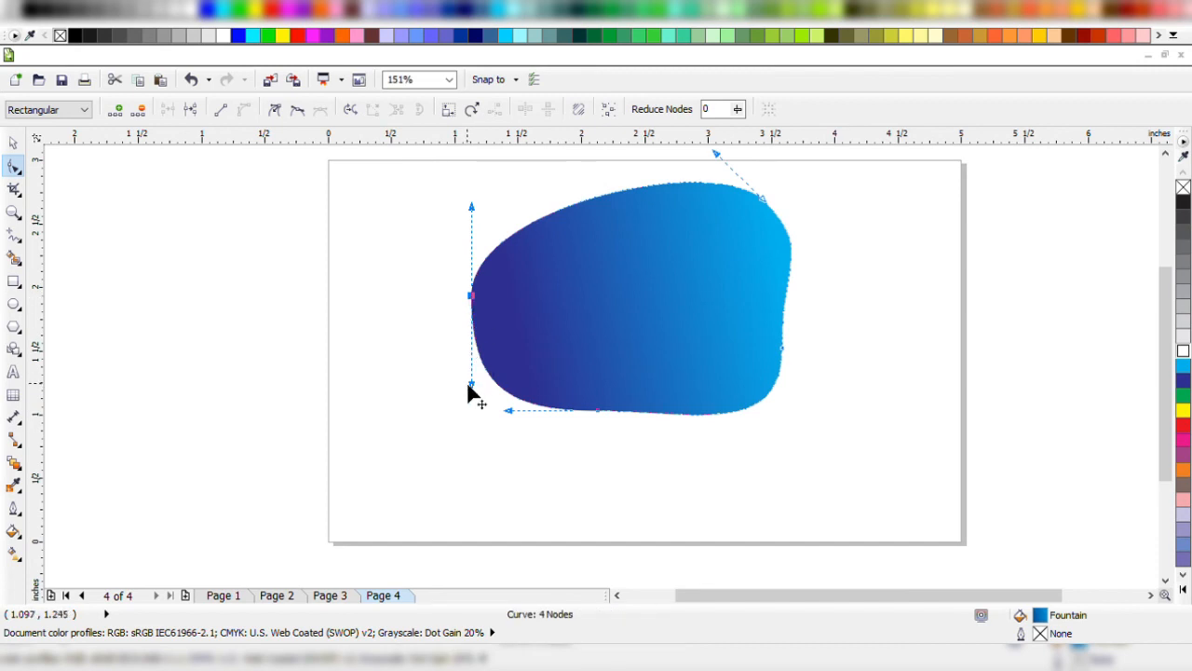
Try rotating the left node's linked smooth handles, once strongly and once slightly, undoing each change.
left_click_drag(470, 386, 309, 235)
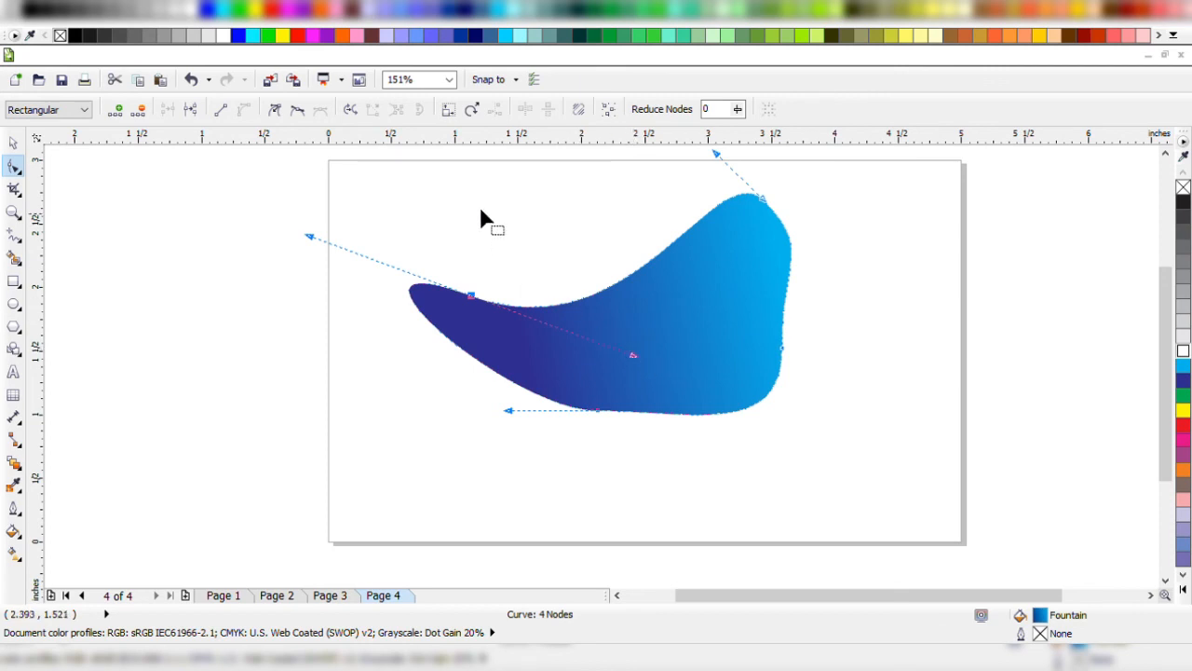
key("ctrl+z")
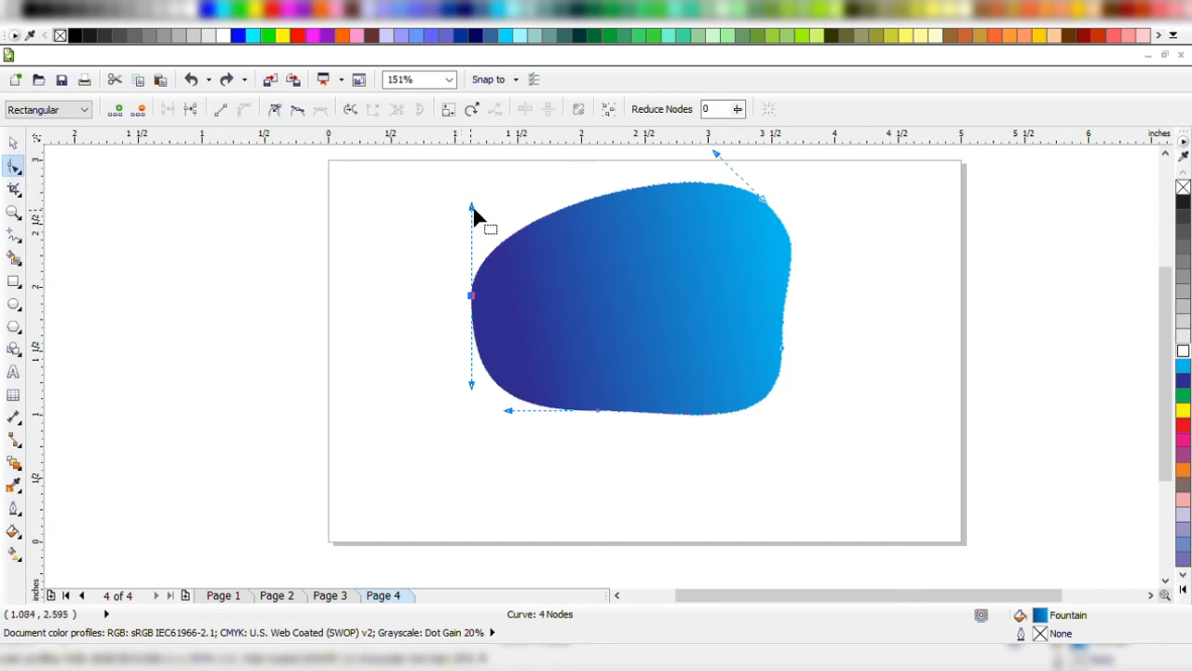
left_click_drag(472, 207, 506, 222)
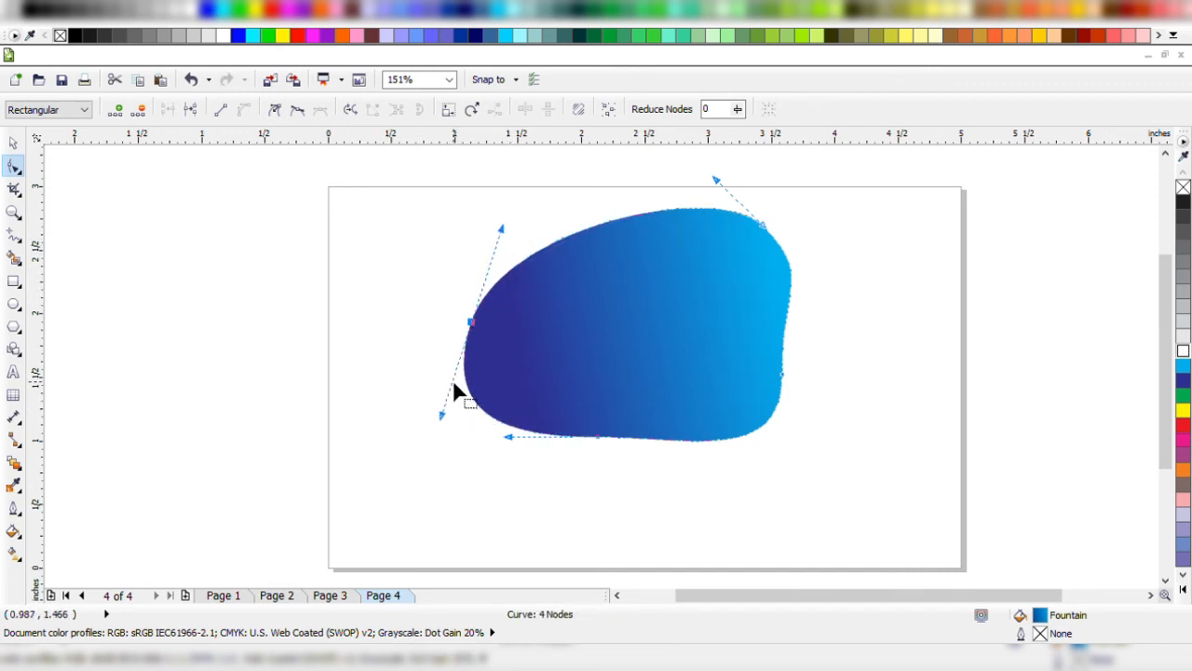
key("ctrl+z")
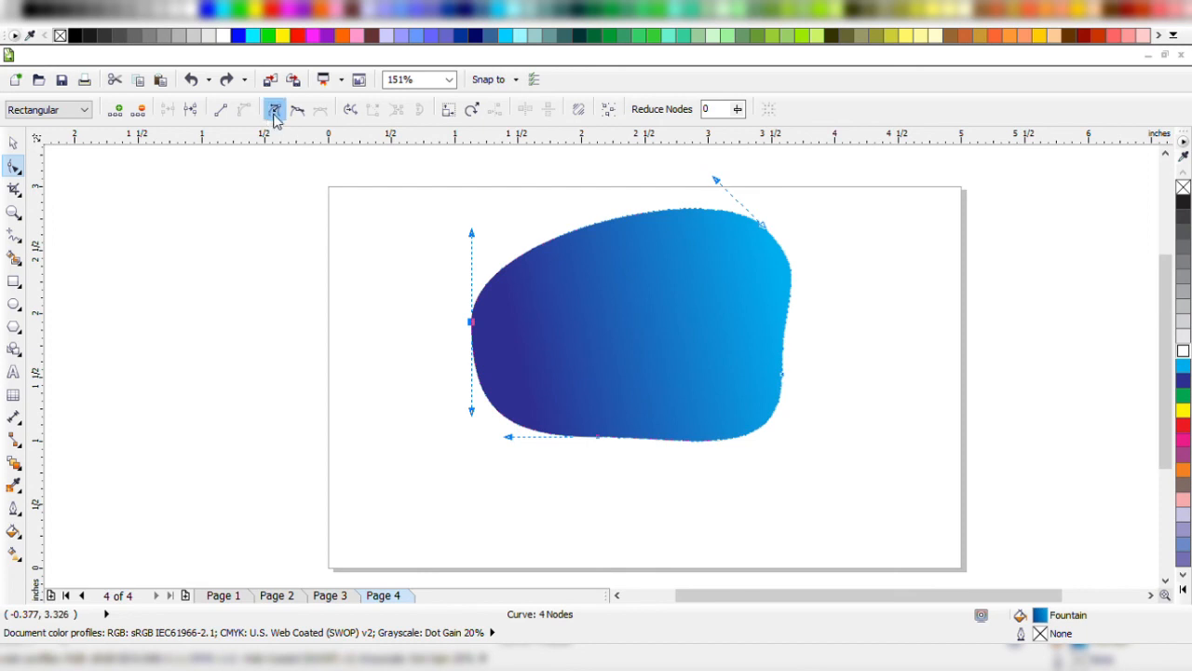
Convert the shape's left node to a cusp and pull its upper handle inward so the top edge curves inward.
left_click_drag(420, 313, 538, 358)
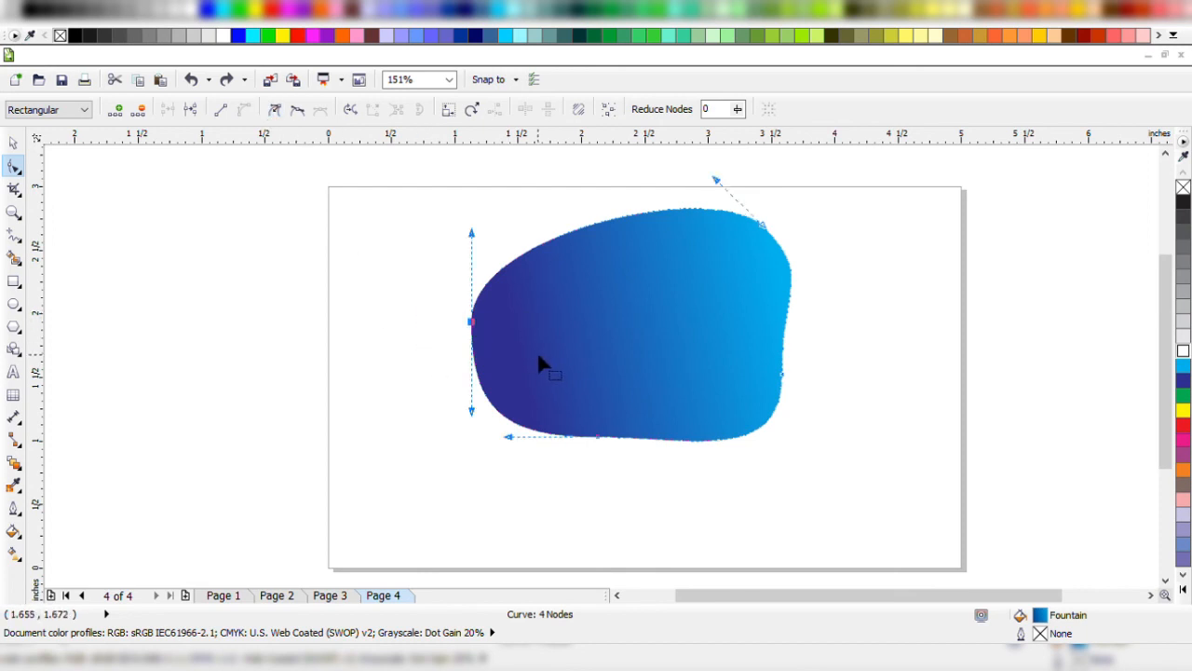
left_click(276, 110)
left_click_drag(472, 233, 633, 412)
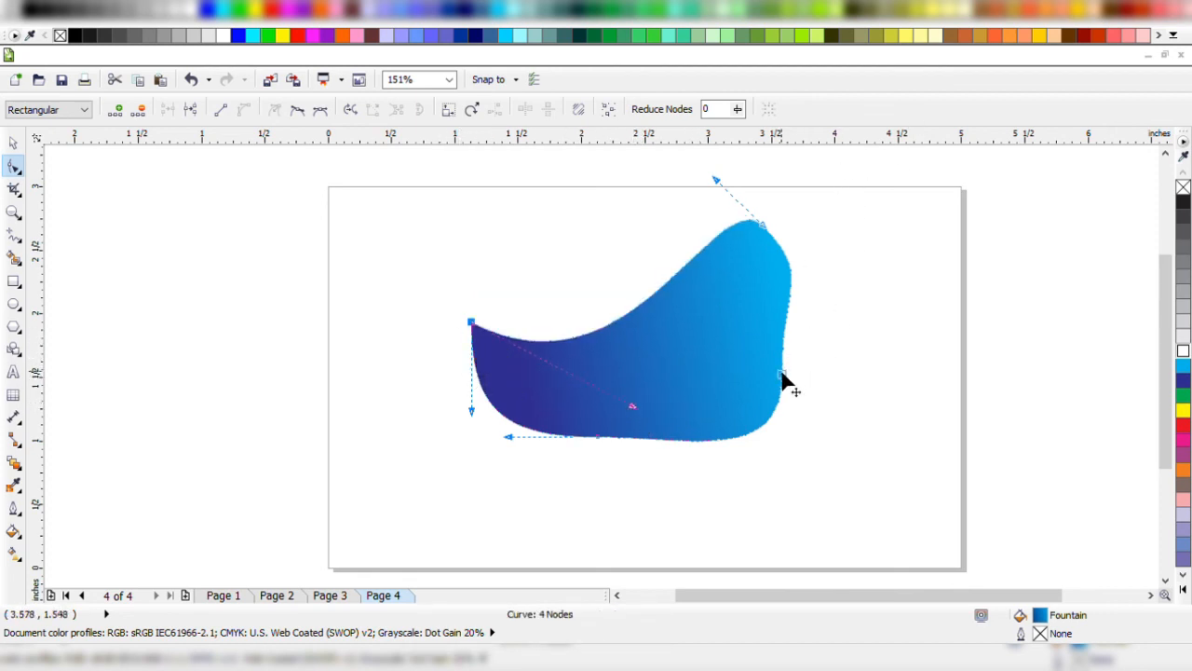
Move the right node outward, tilt its handles, convert it to a cusp and stretch its lower handle down past the page edge.
left_click_drag(785, 372, 818, 372)
left_click_drag(818, 458, 782, 432)
left_click_drag(806, 342, 853, 398)
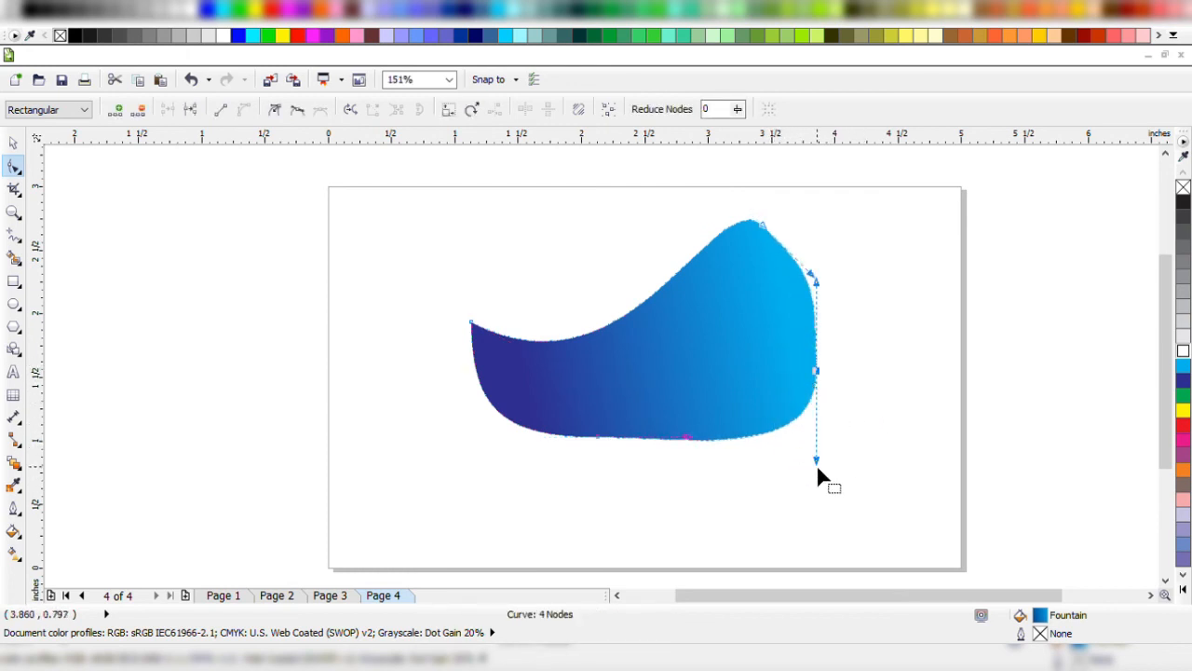
left_click_drag(817, 464, 697, 396)
left_click(276, 110)
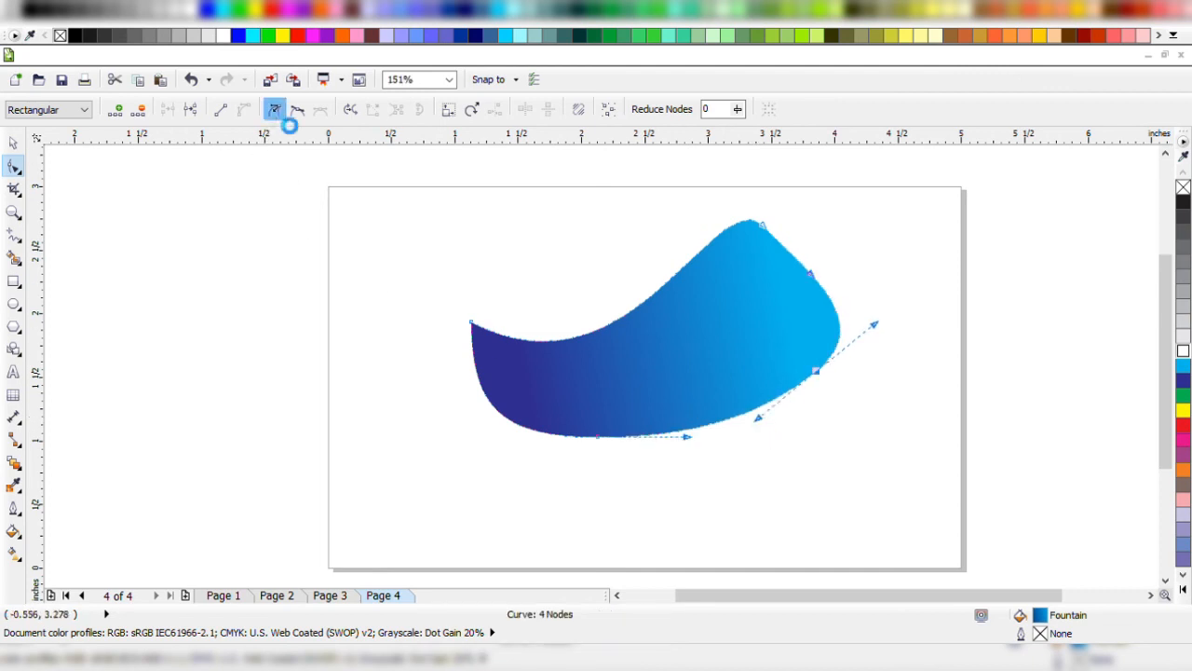
left_click_drag(759, 424, 732, 582)
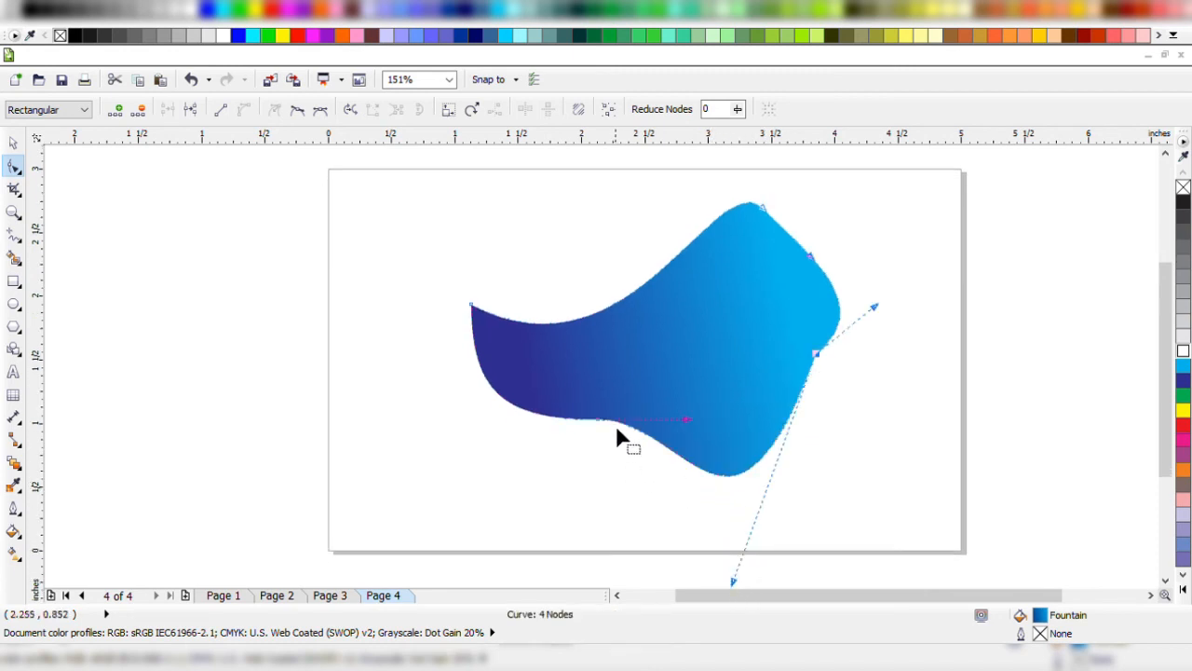
Convert the bottom node to a cusp, move it toward the page's lower-left corner and pull its handles to curve the lower edge inward.
left_click_drag(686, 421, 575, 483)
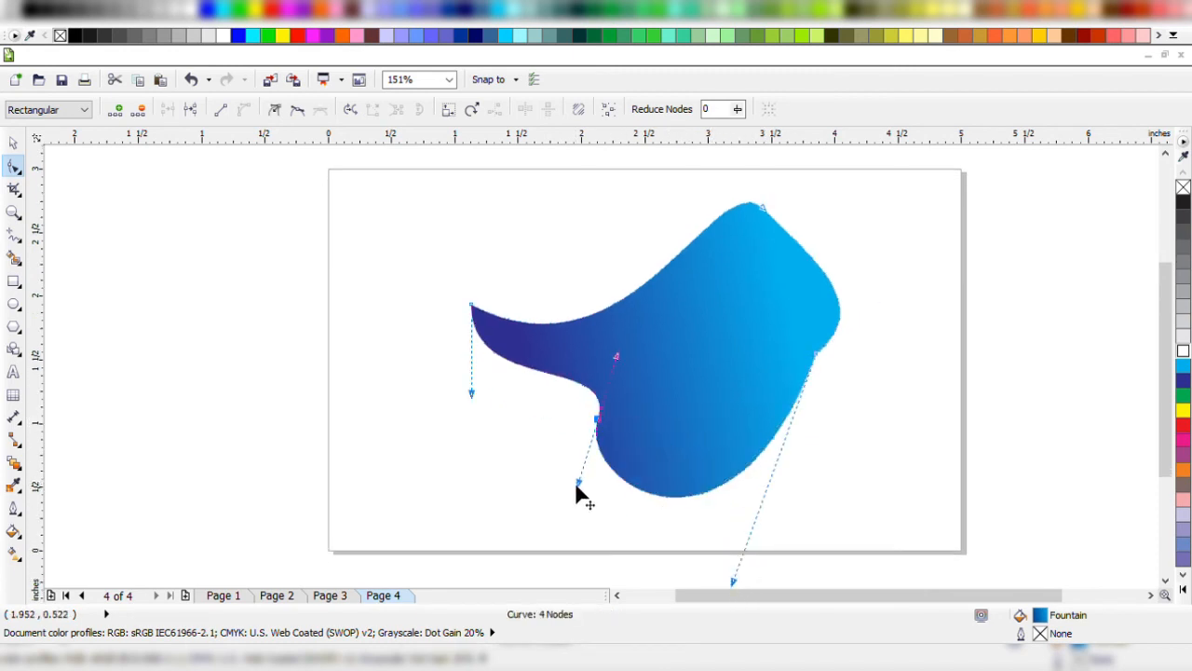
left_click(275, 109)
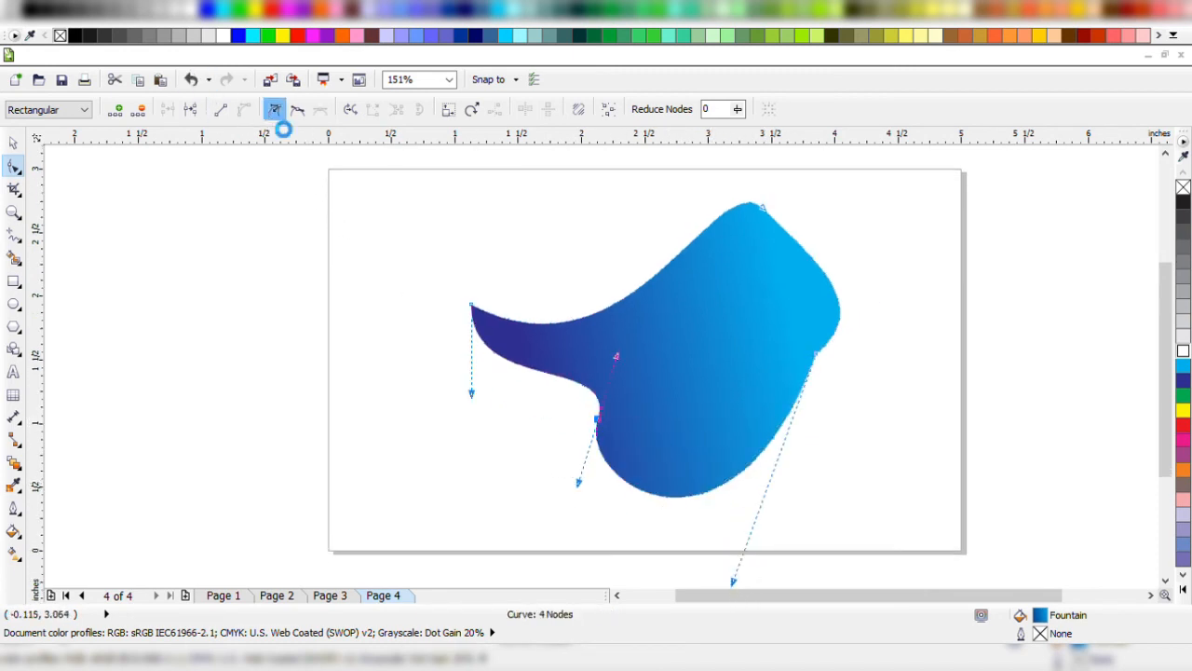
left_click_drag(588, 427, 465, 463)
left_click_drag(498, 399, 378, 434)
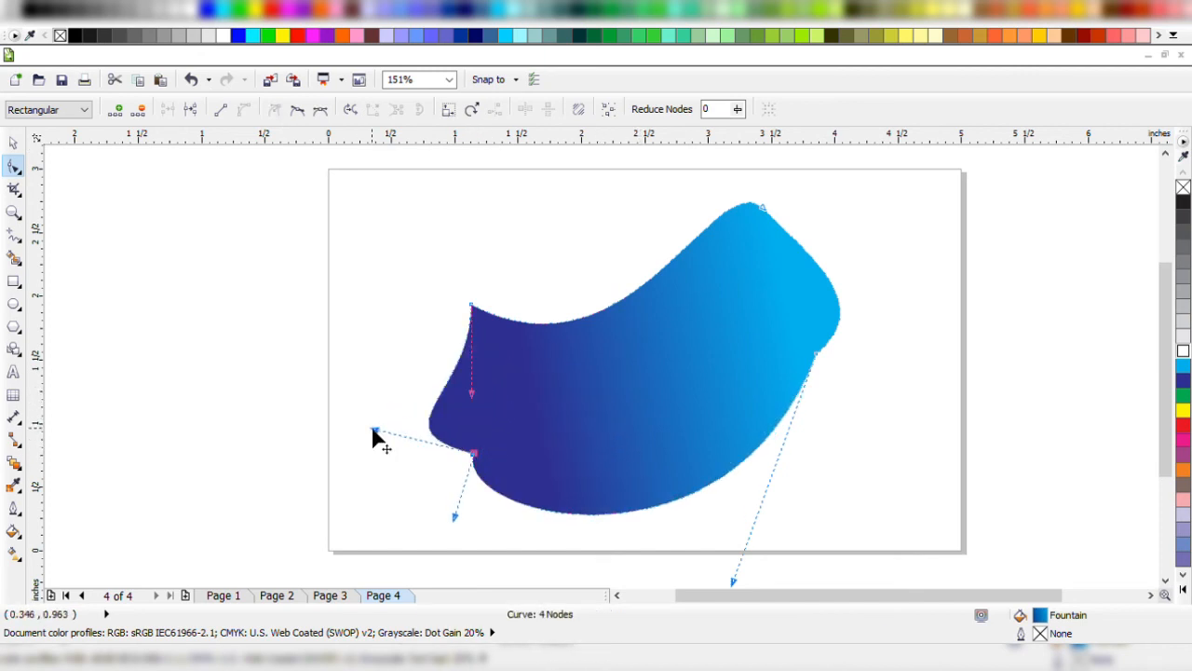
left_click_drag(475, 457, 438, 491)
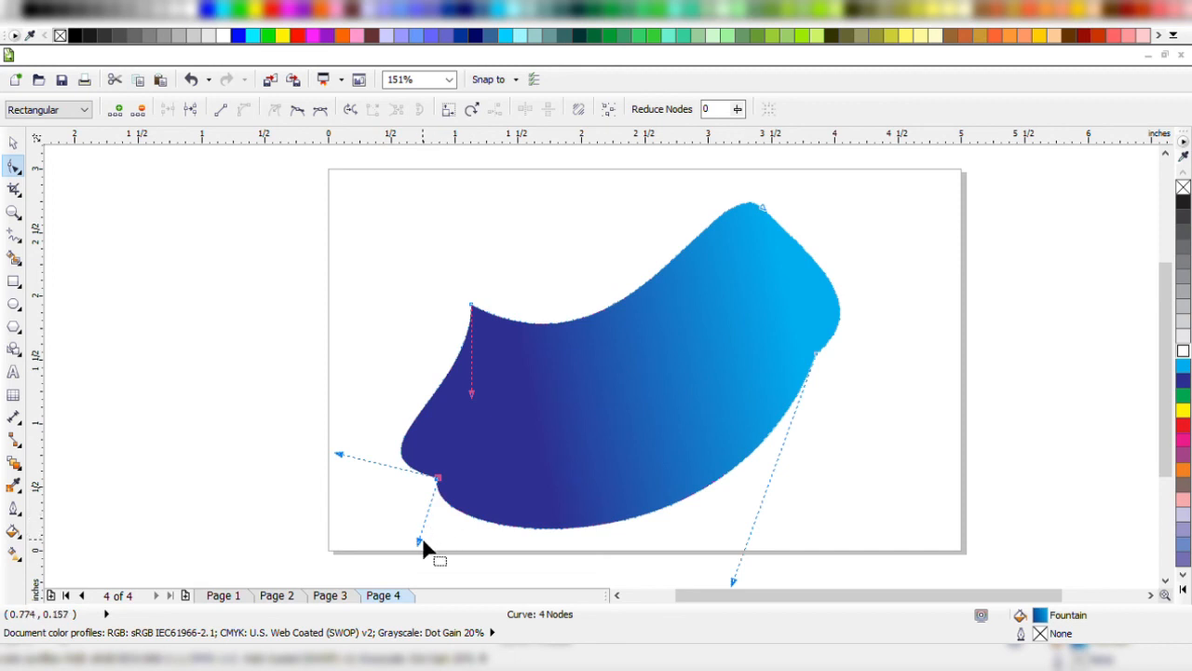
left_click_drag(423, 541, 553, 374)
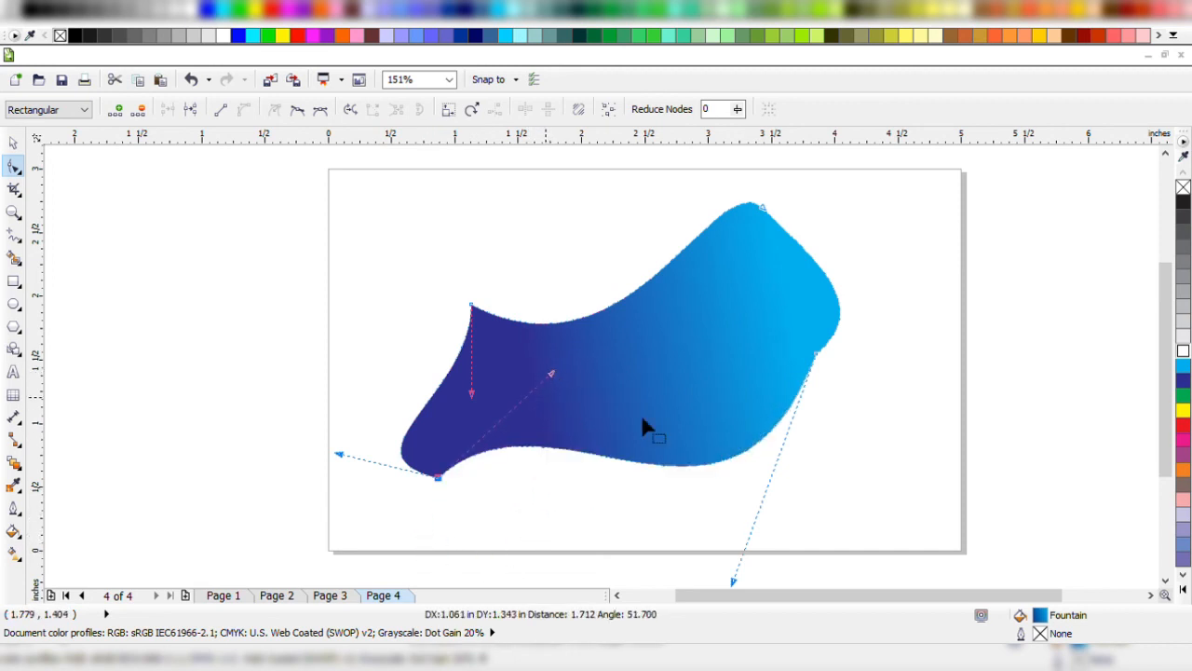
Convert the shape's upper-right node to a cusp node.
left_click(813, 358)
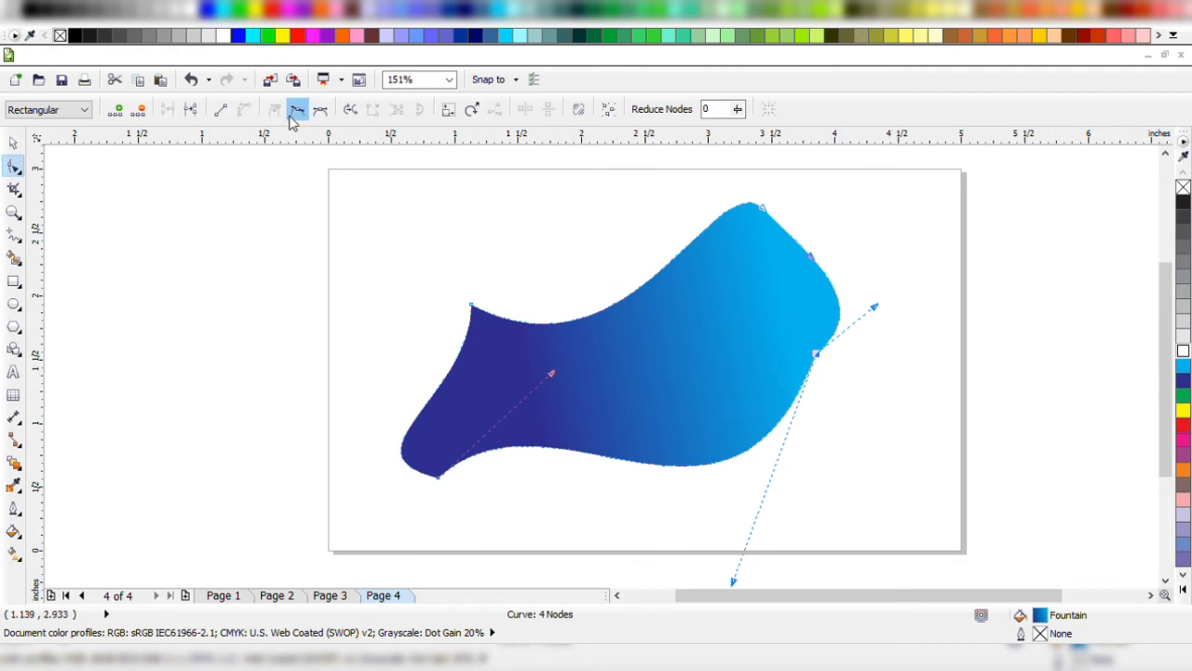
left_click_drag(845, 213, 662, 187)
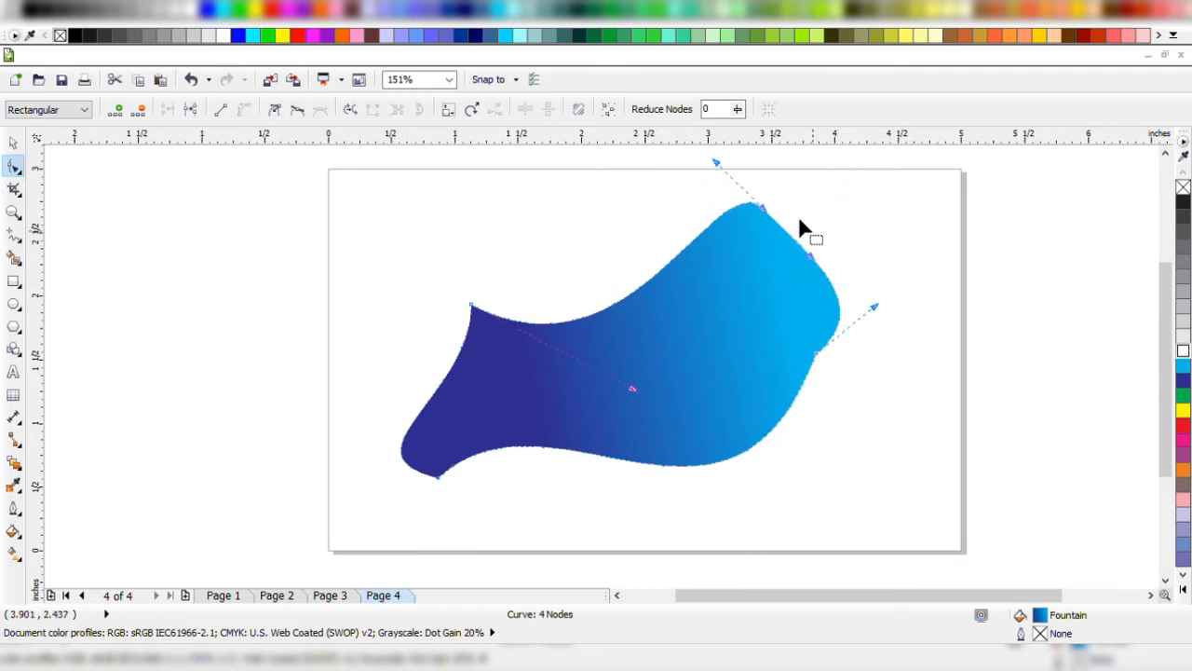
left_click(274, 109)
Bulge the top edge outward with the left node's upper handle, then move the bottom node toward the middle and extend its left handle.
left_click_drag(633, 389, 531, 222)
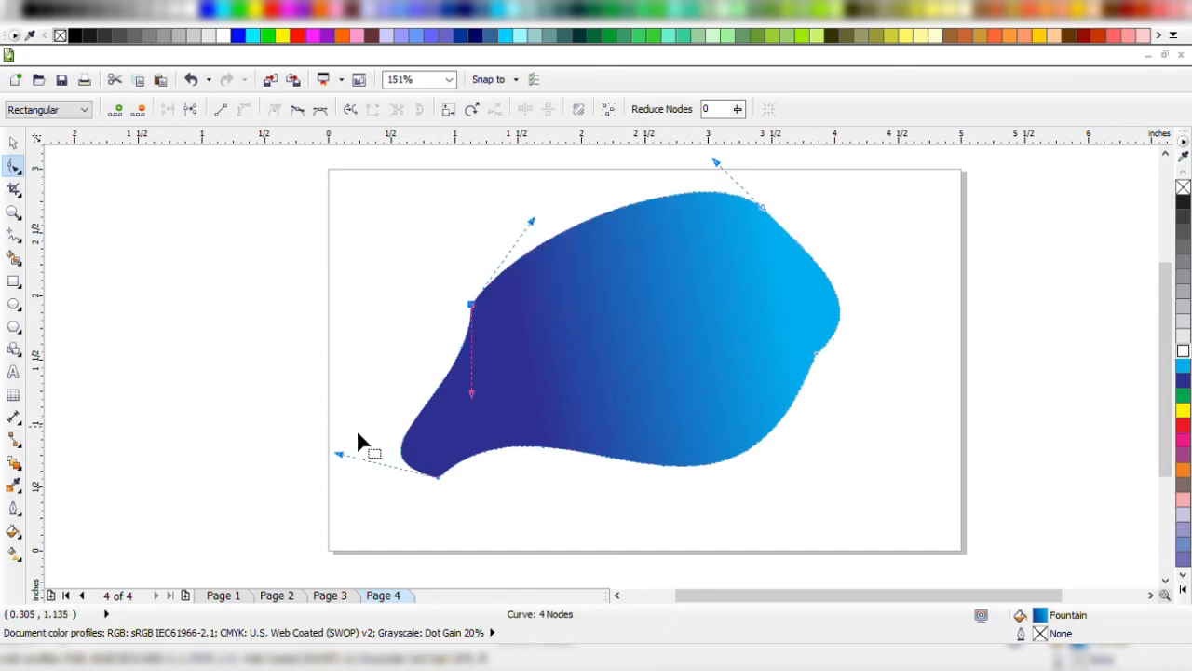
left_click_drag(436, 478, 610, 505)
left_click_drag(511, 485, 446, 454)
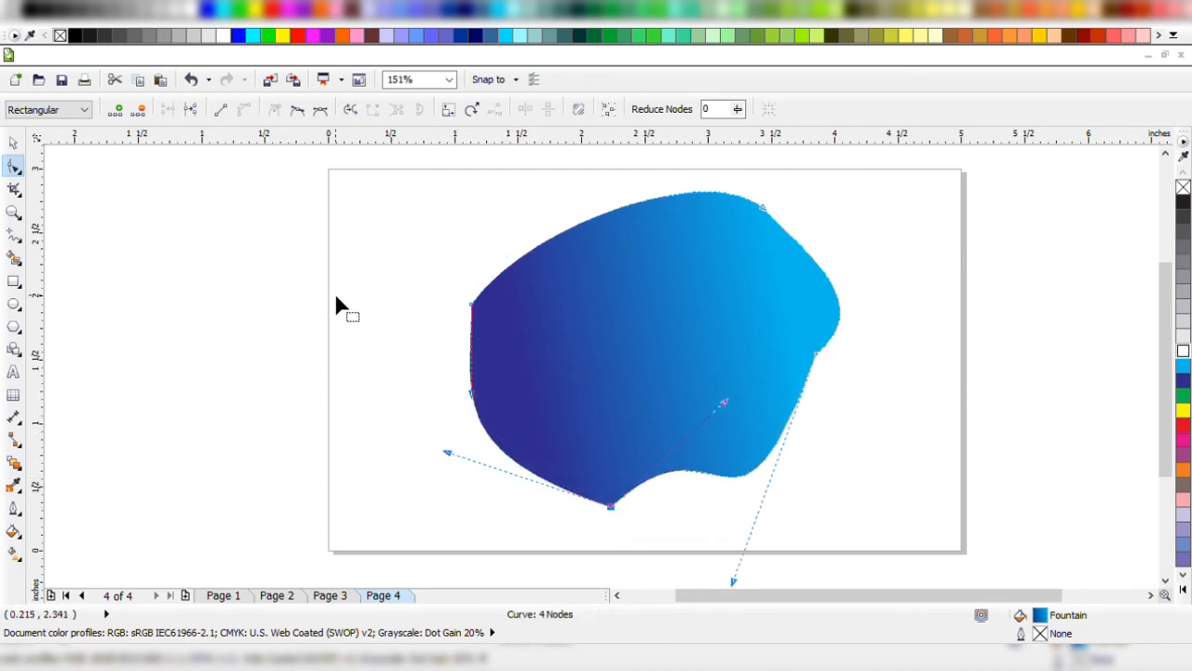